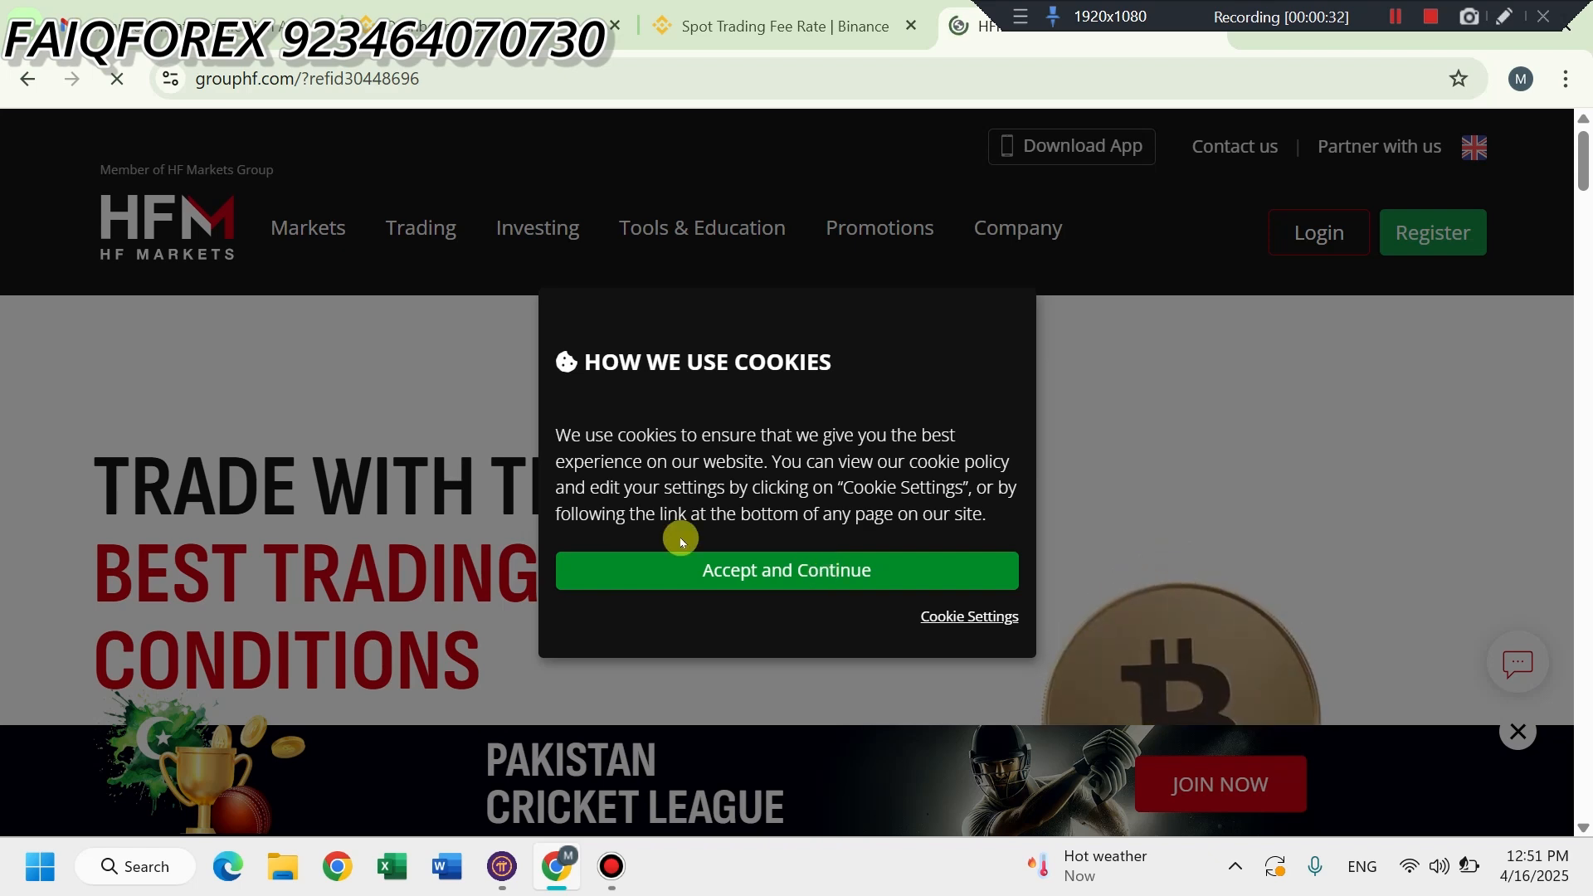
Accept the cookie notice and open the live-account registration form
left_click(772, 578)
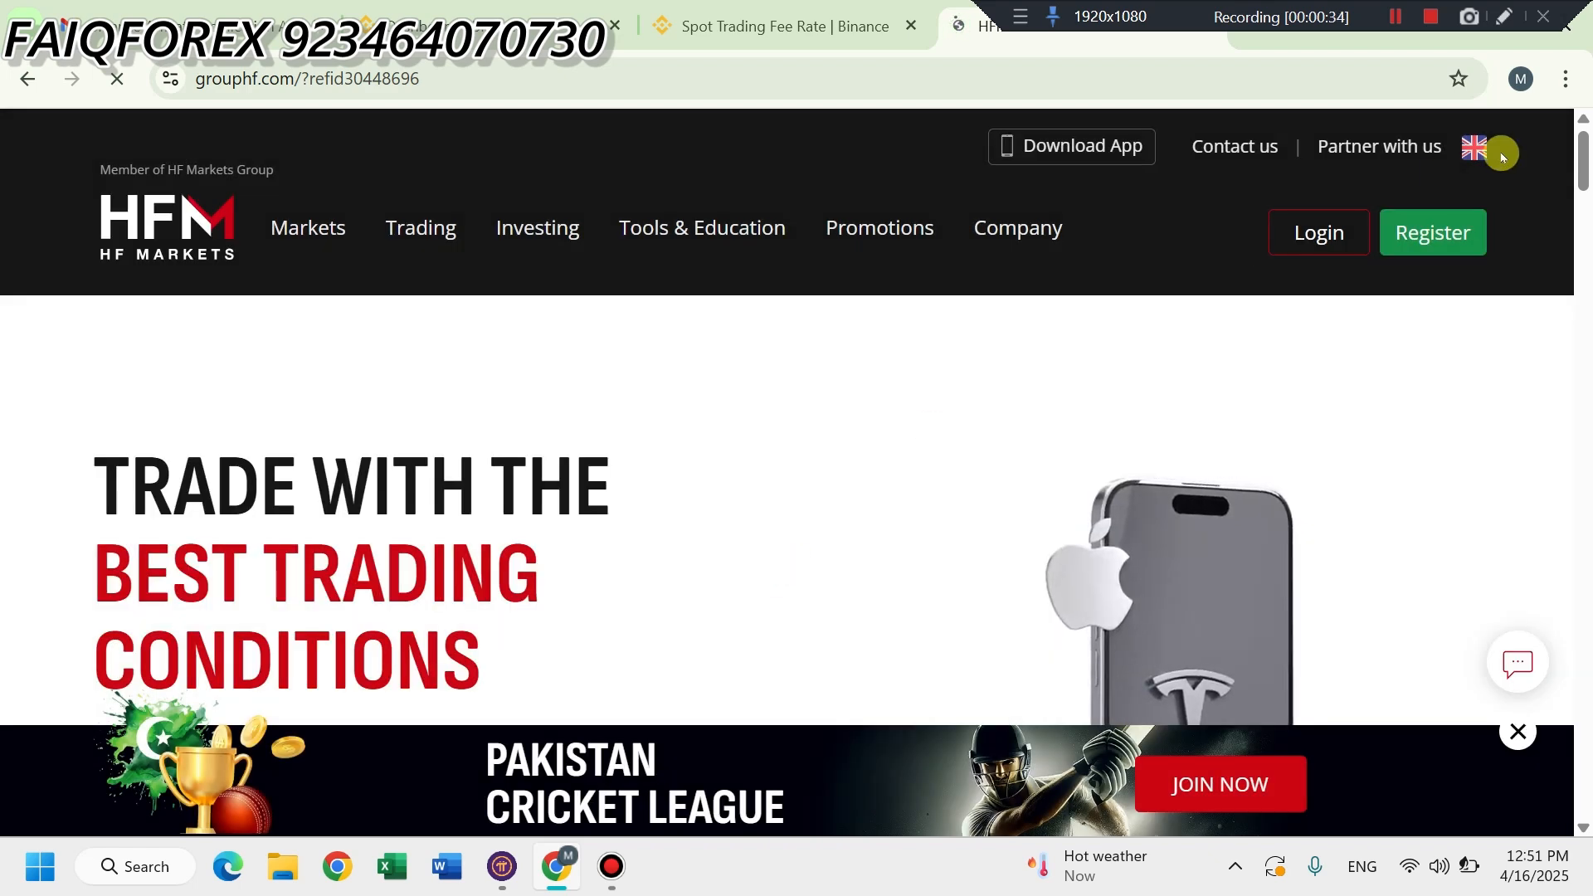
left_click(1439, 237)
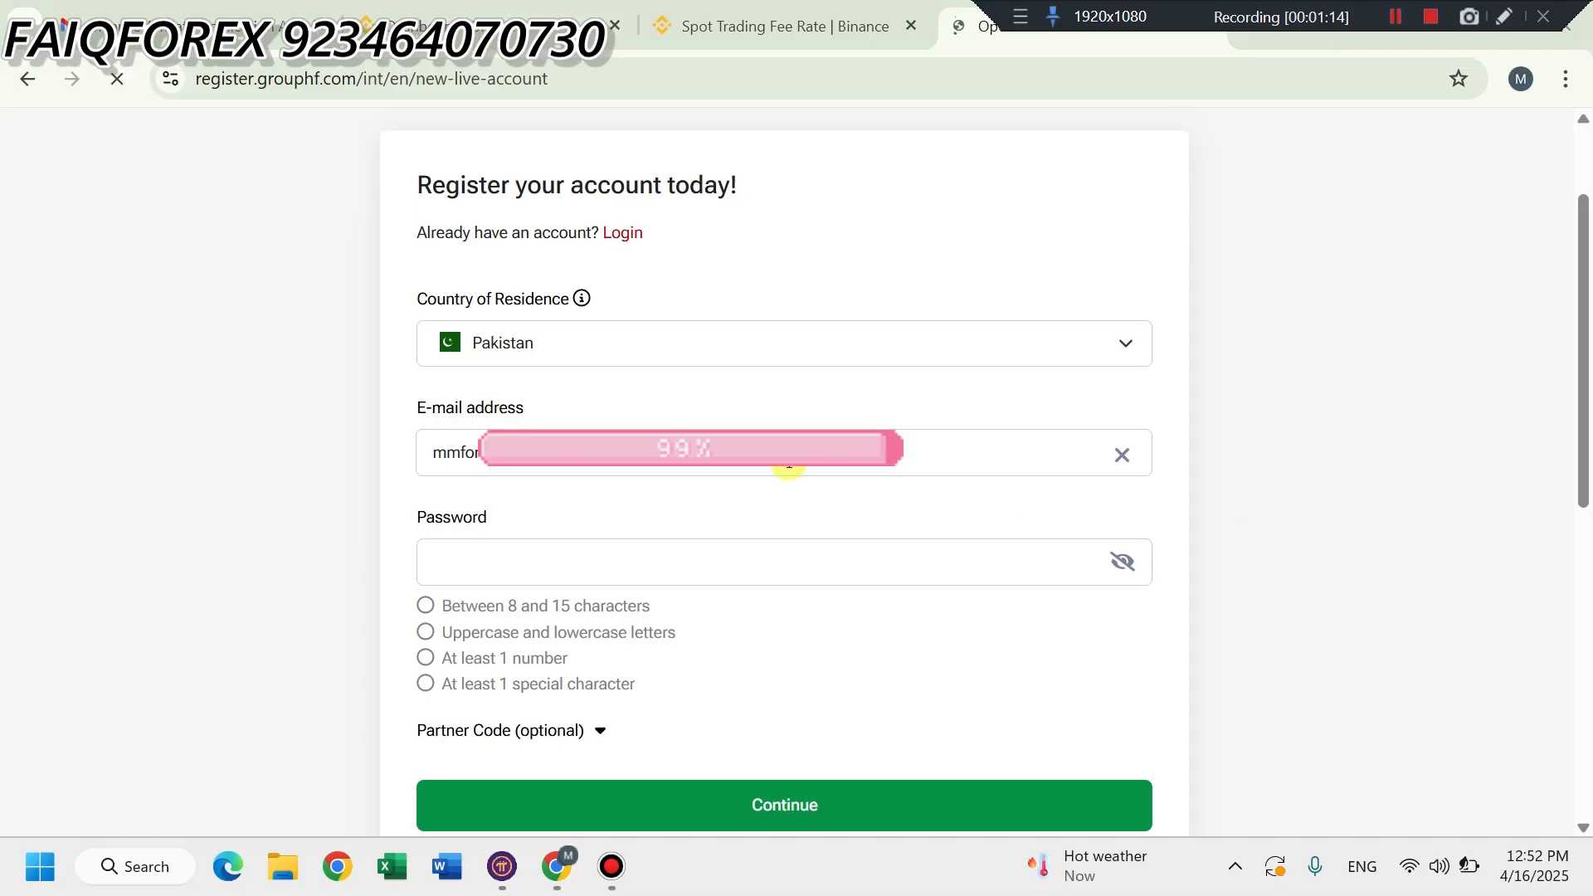
Enter a password meeting all four rules, reveal it to check it, and submit the registration
left_click(680, 581)
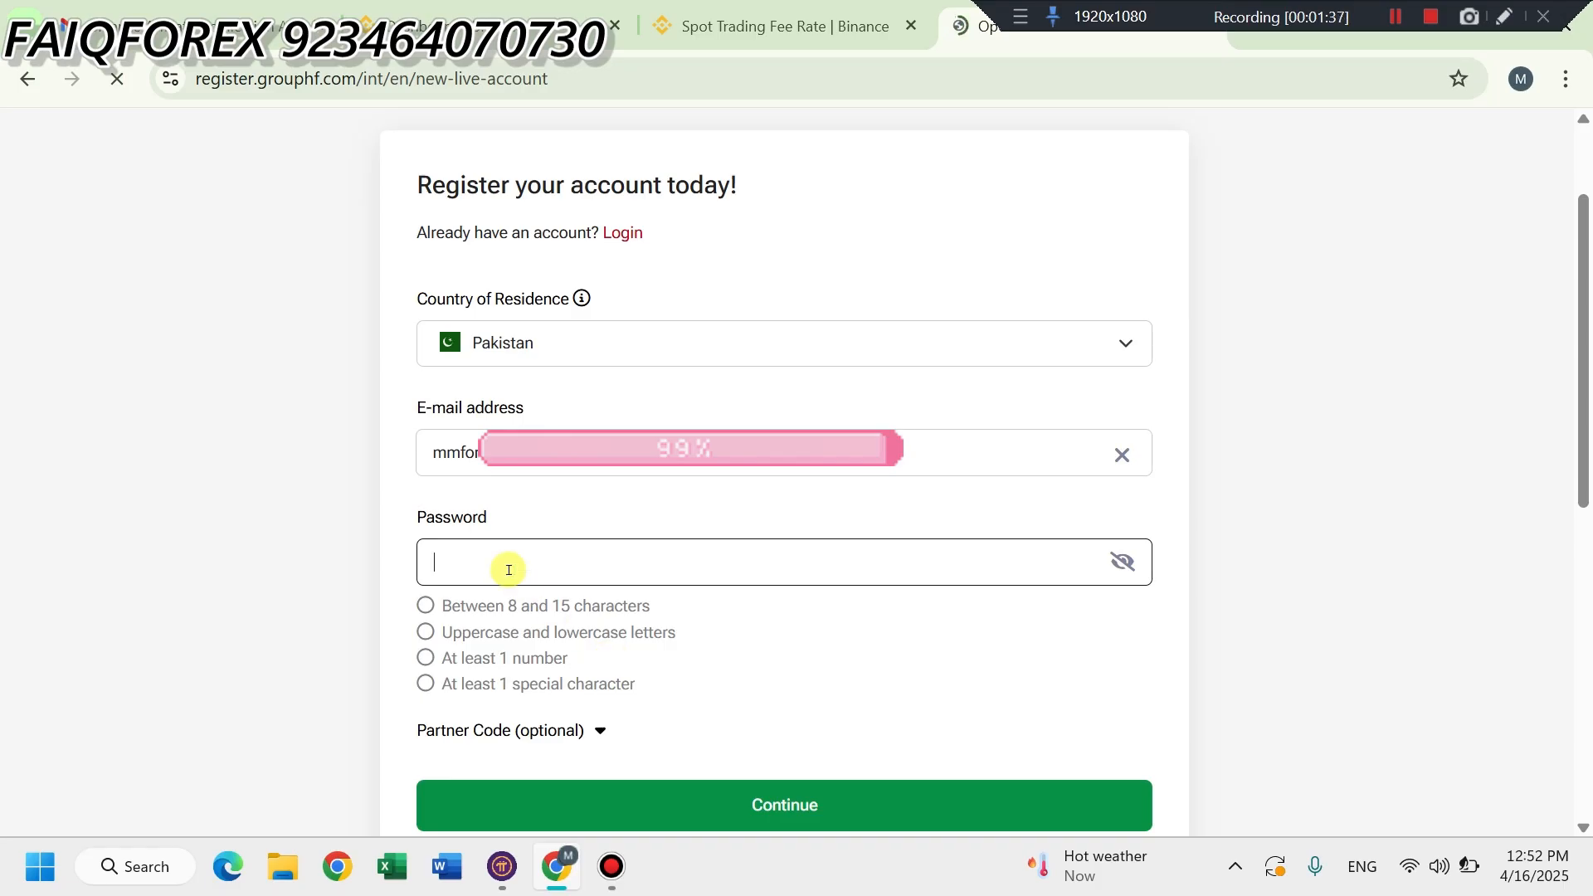
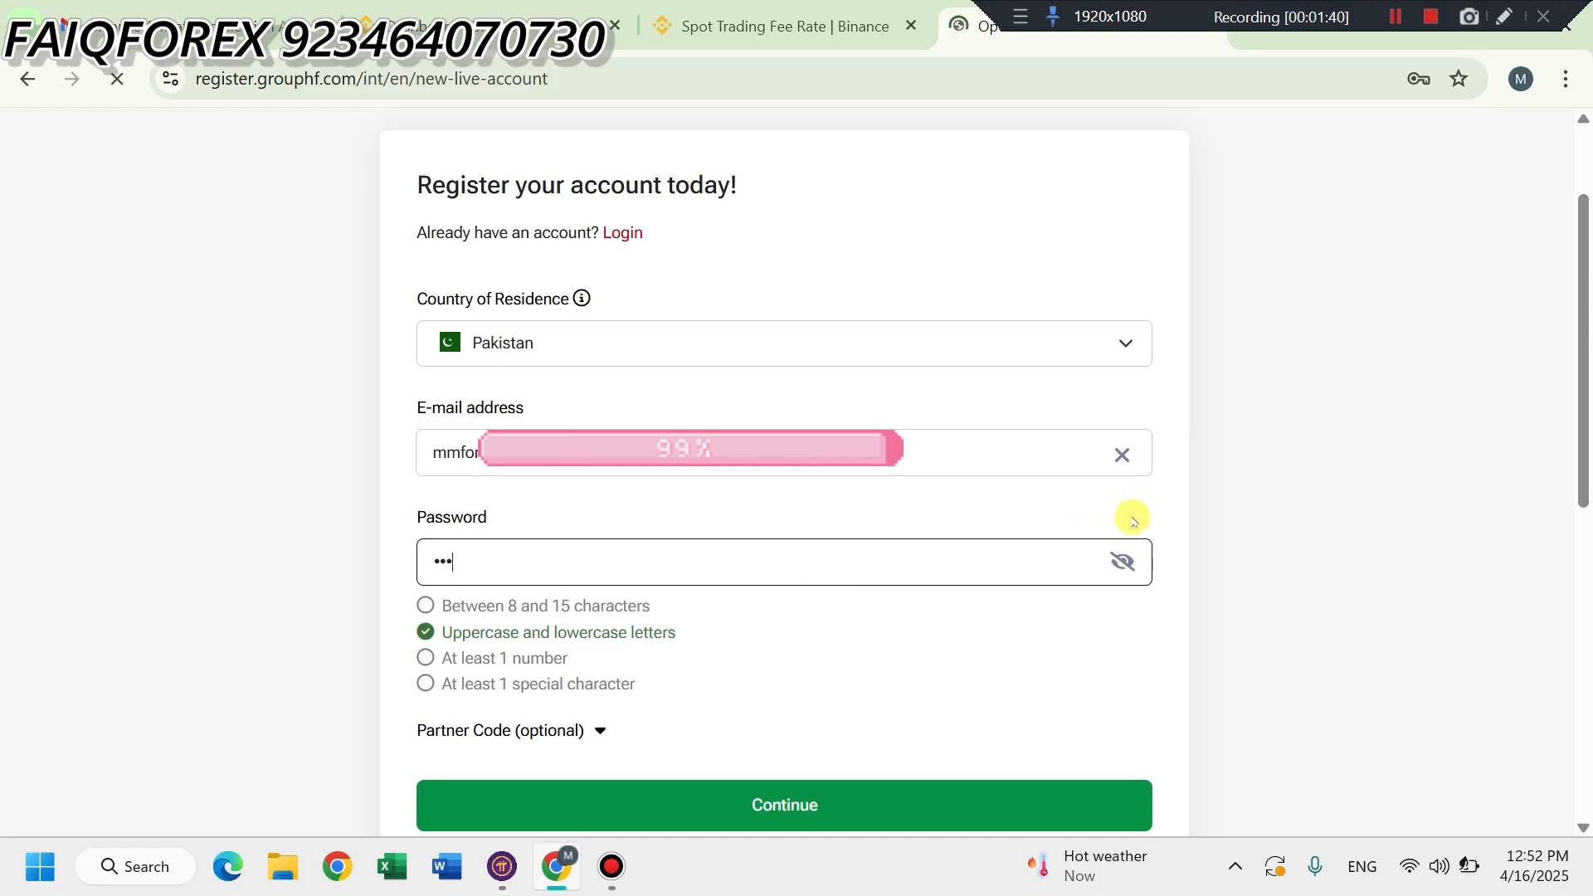
left_click(1121, 561)
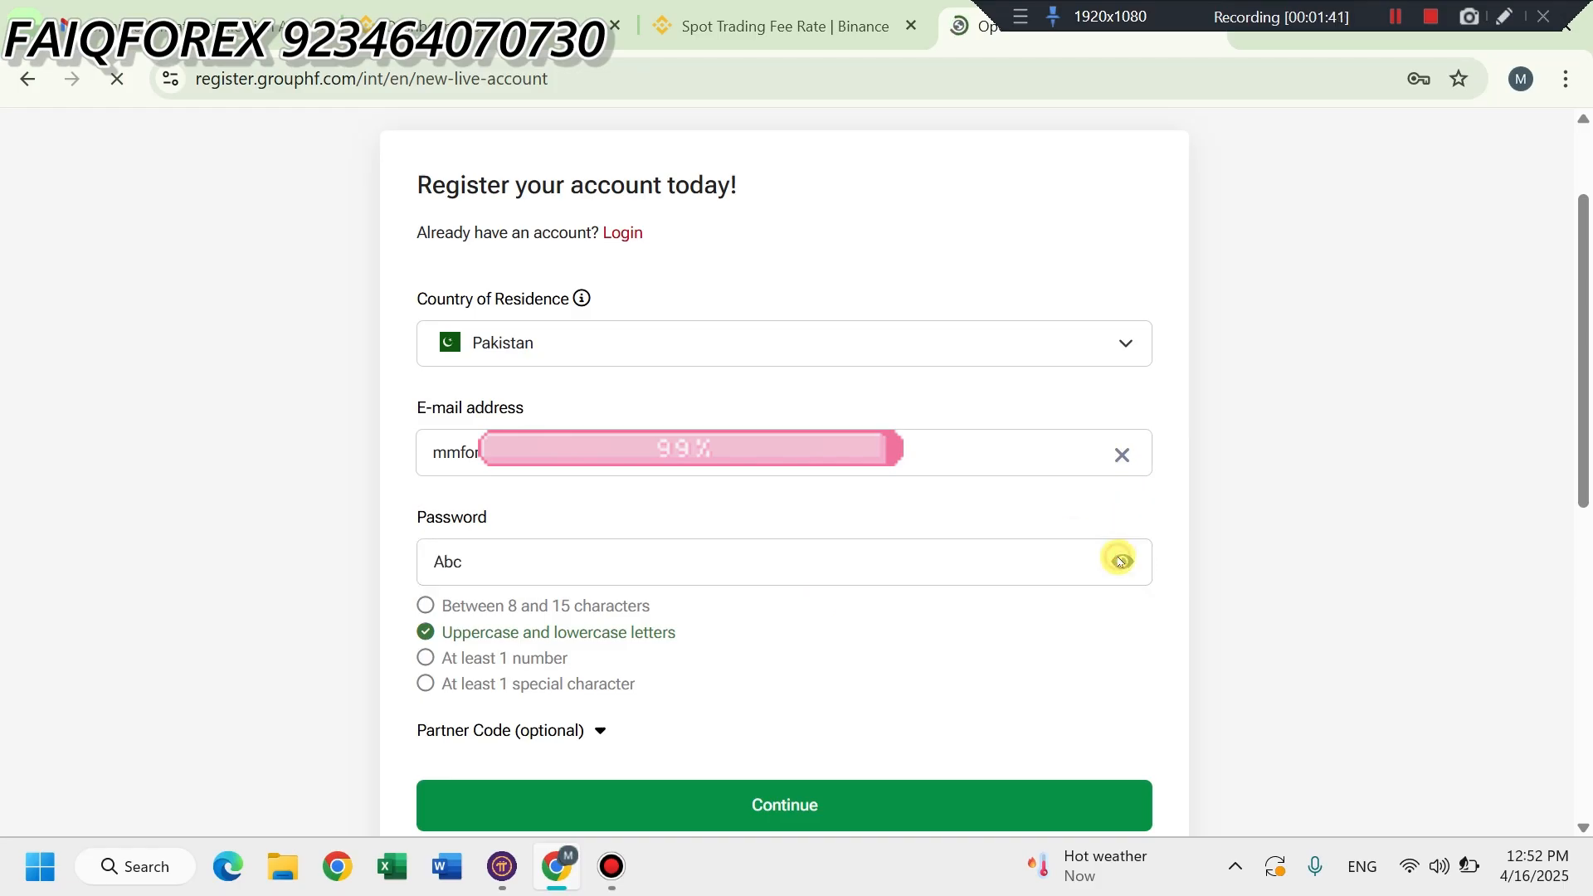
left_click(862, 548)
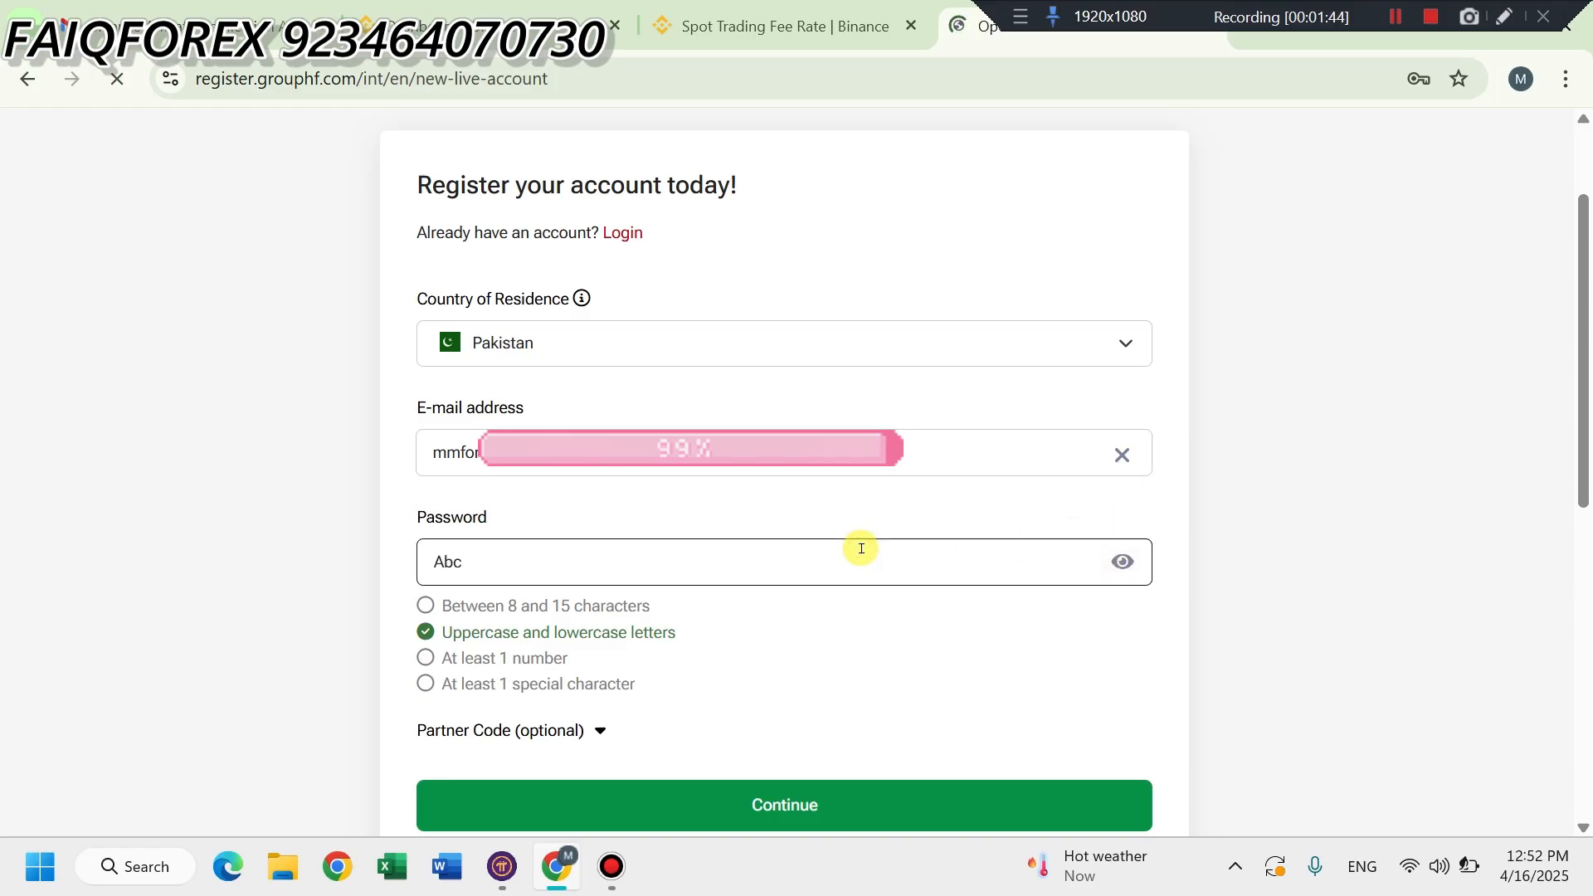
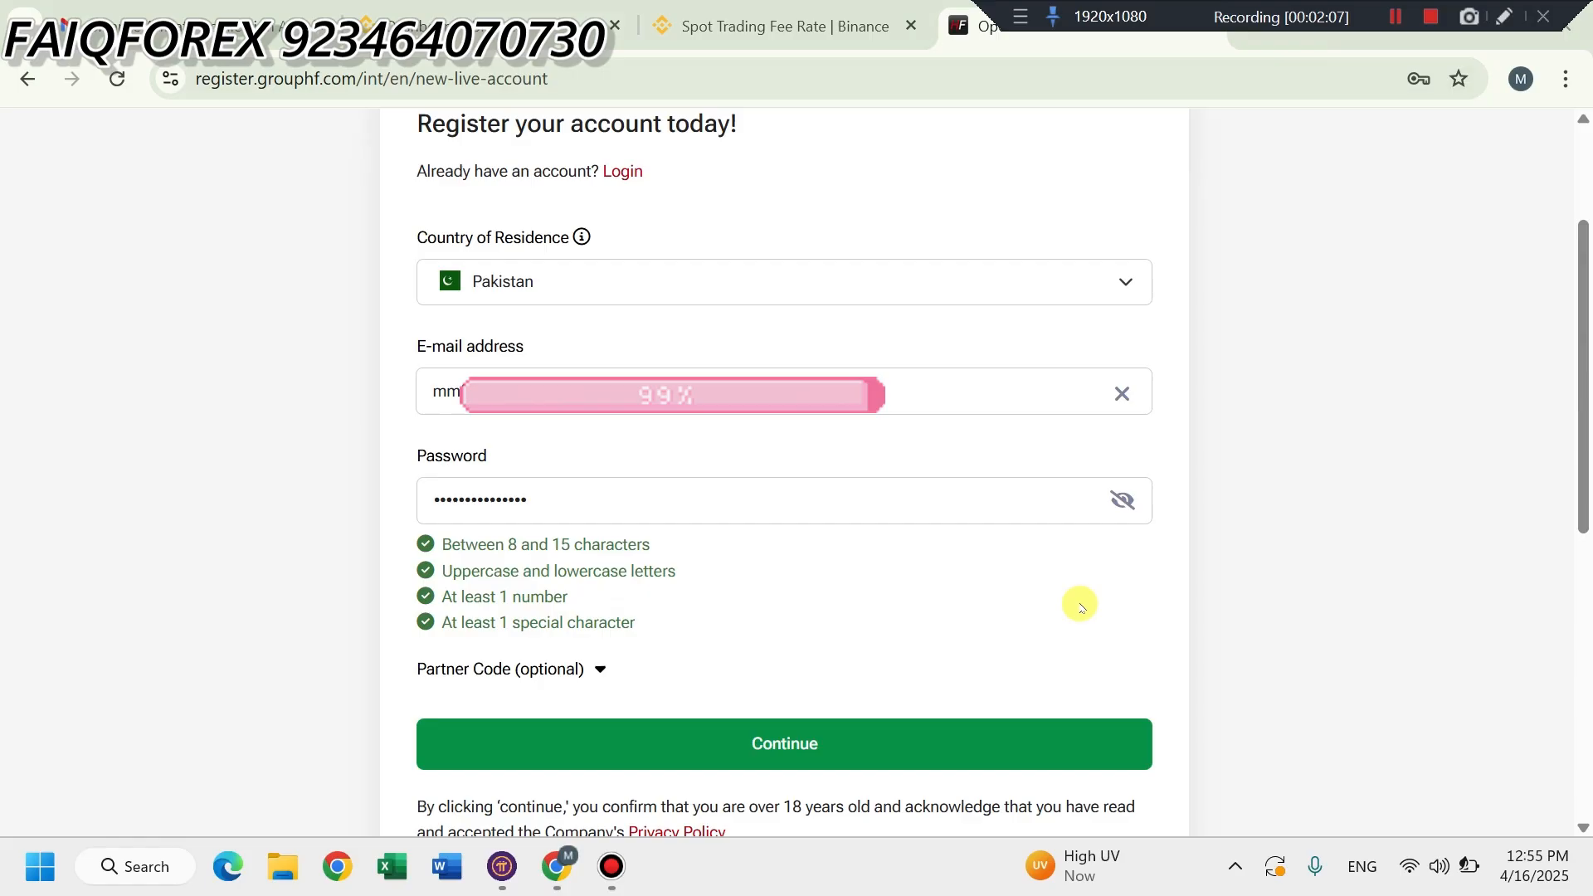
left_click(818, 747)
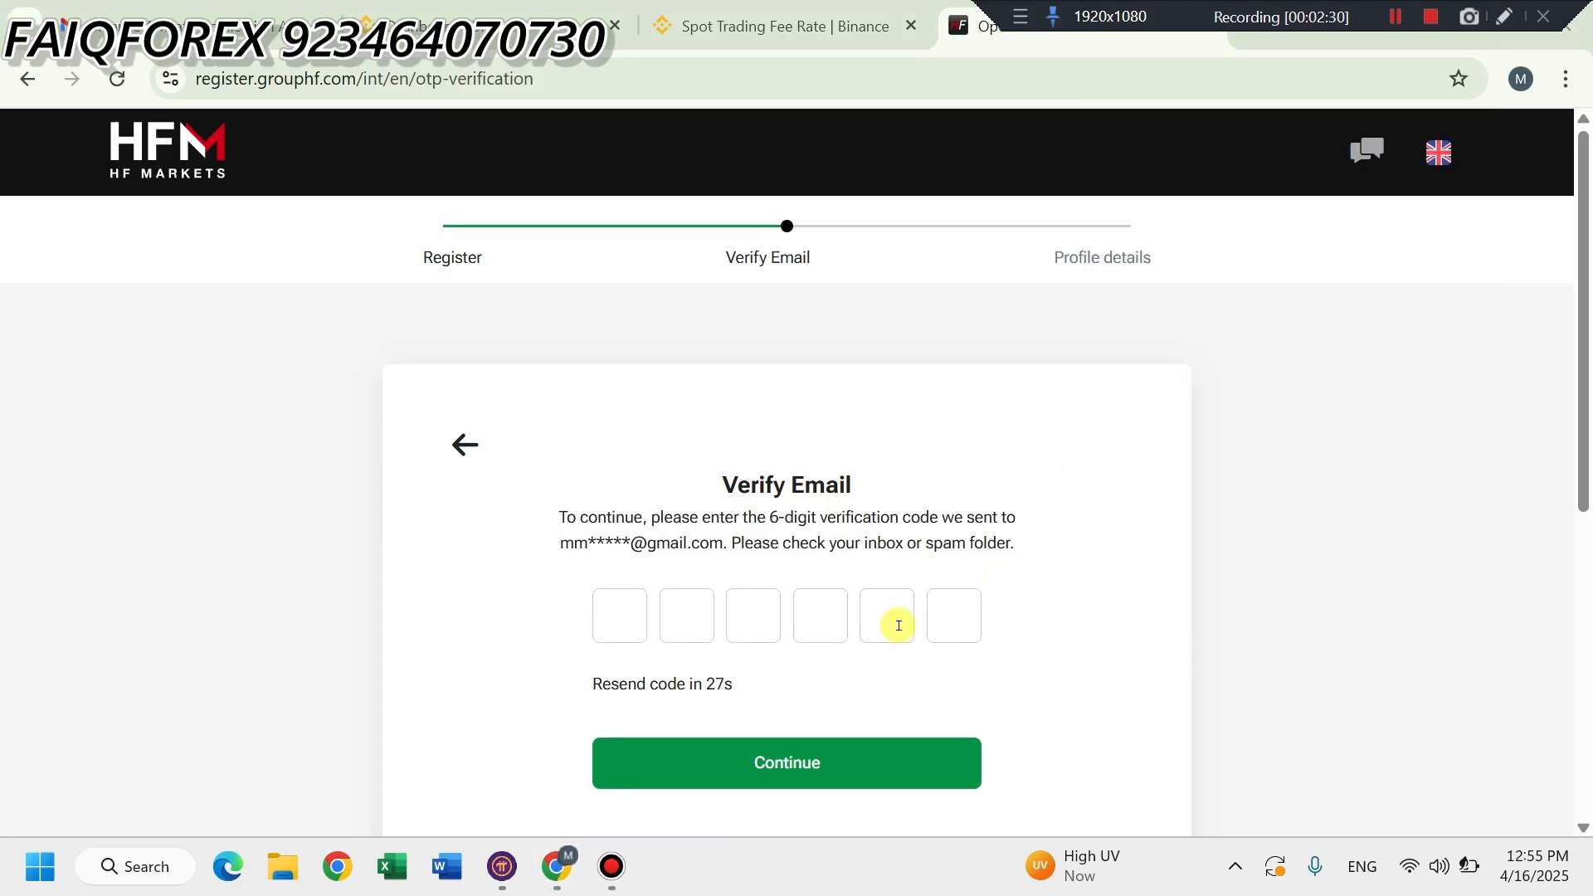
Enter the six-digit email code and confirm it to reach Profile Details
left_click(616, 618)
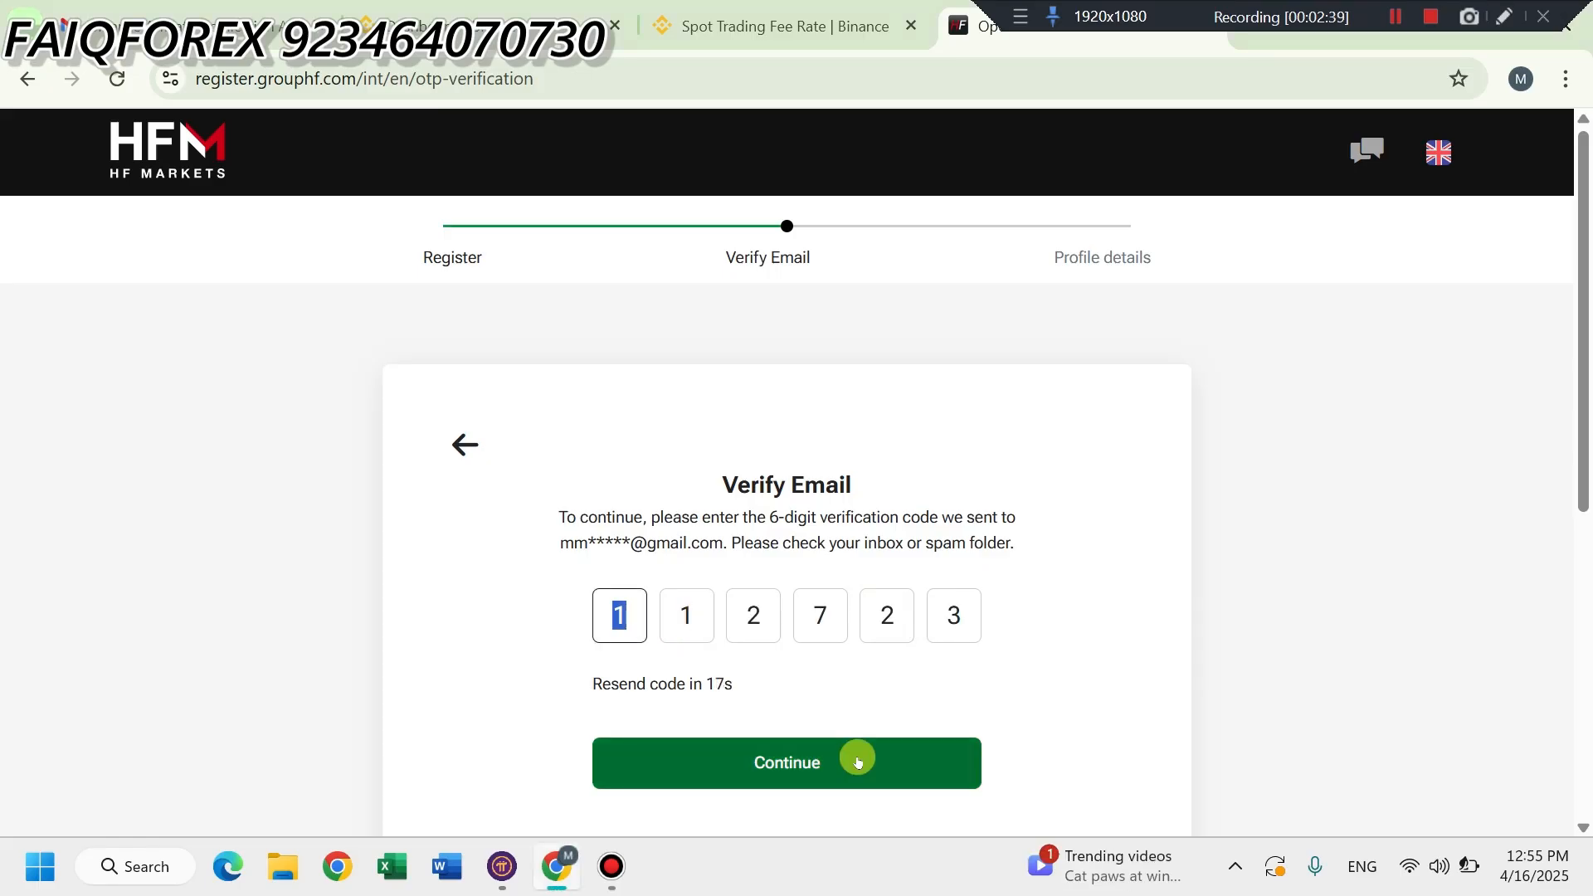
left_click(858, 761)
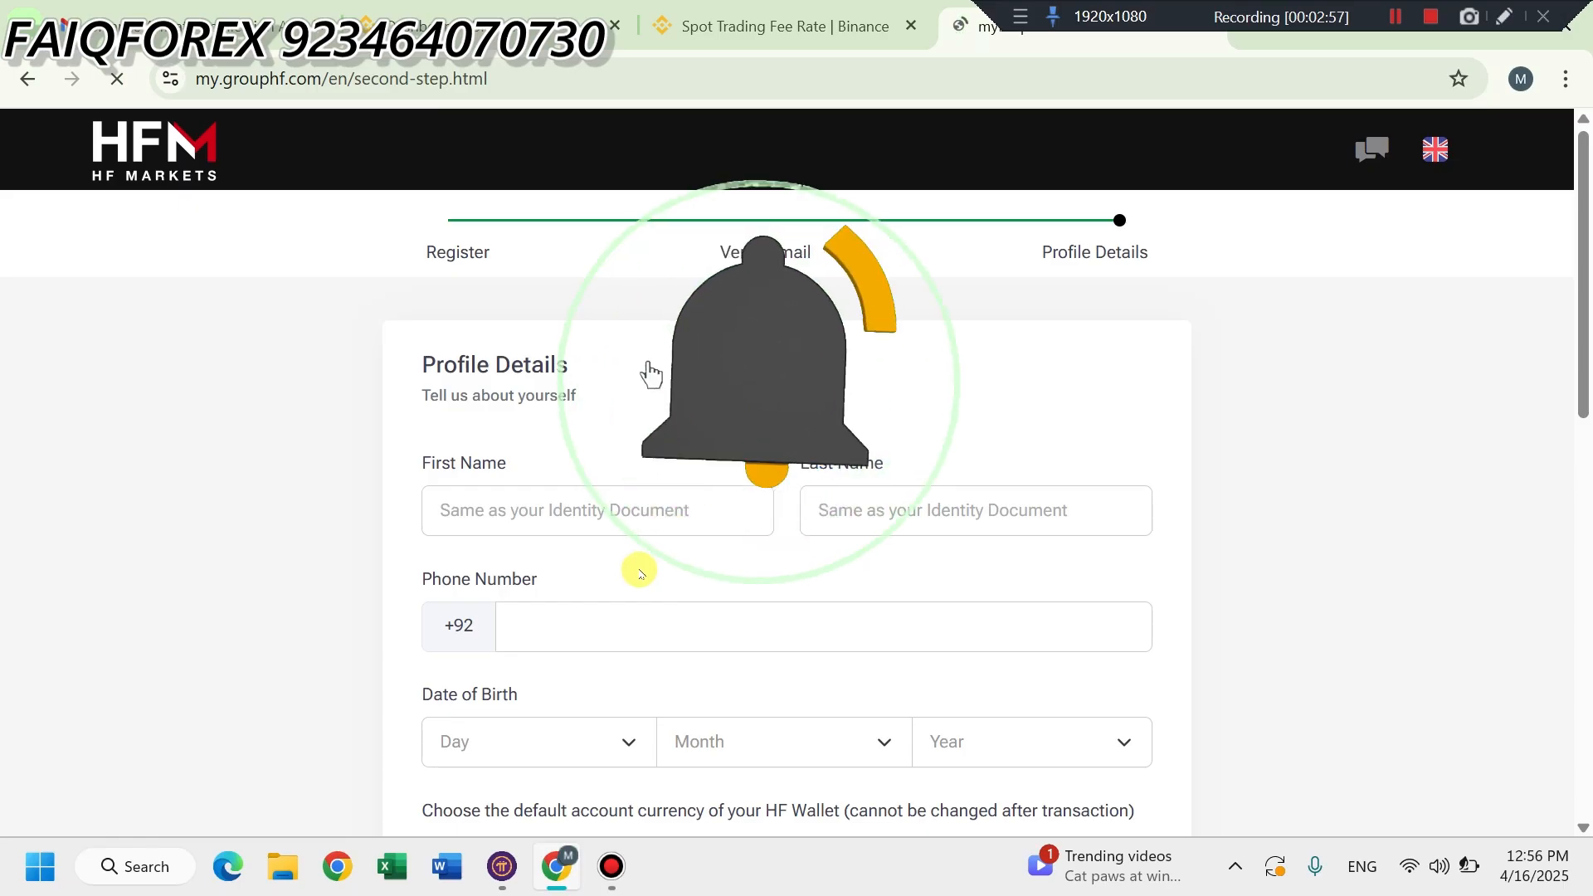
Go through the Profile Details form with the USD wallet and accept the Terms and Conditions
scroll(639, 570, "down", 1)
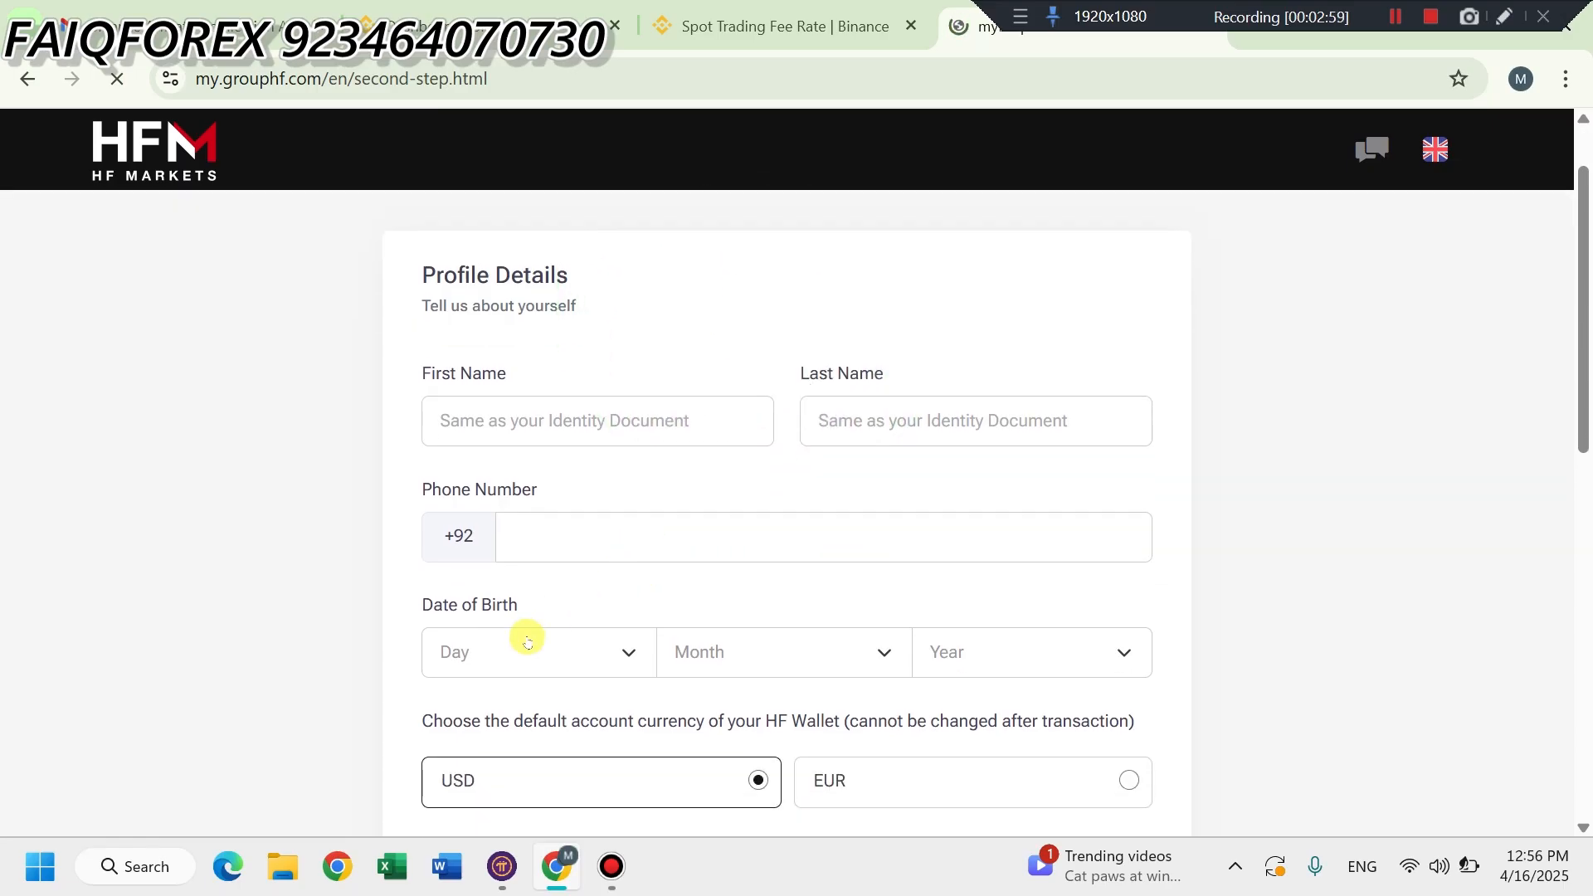
scroll(528, 640, "down", 1)
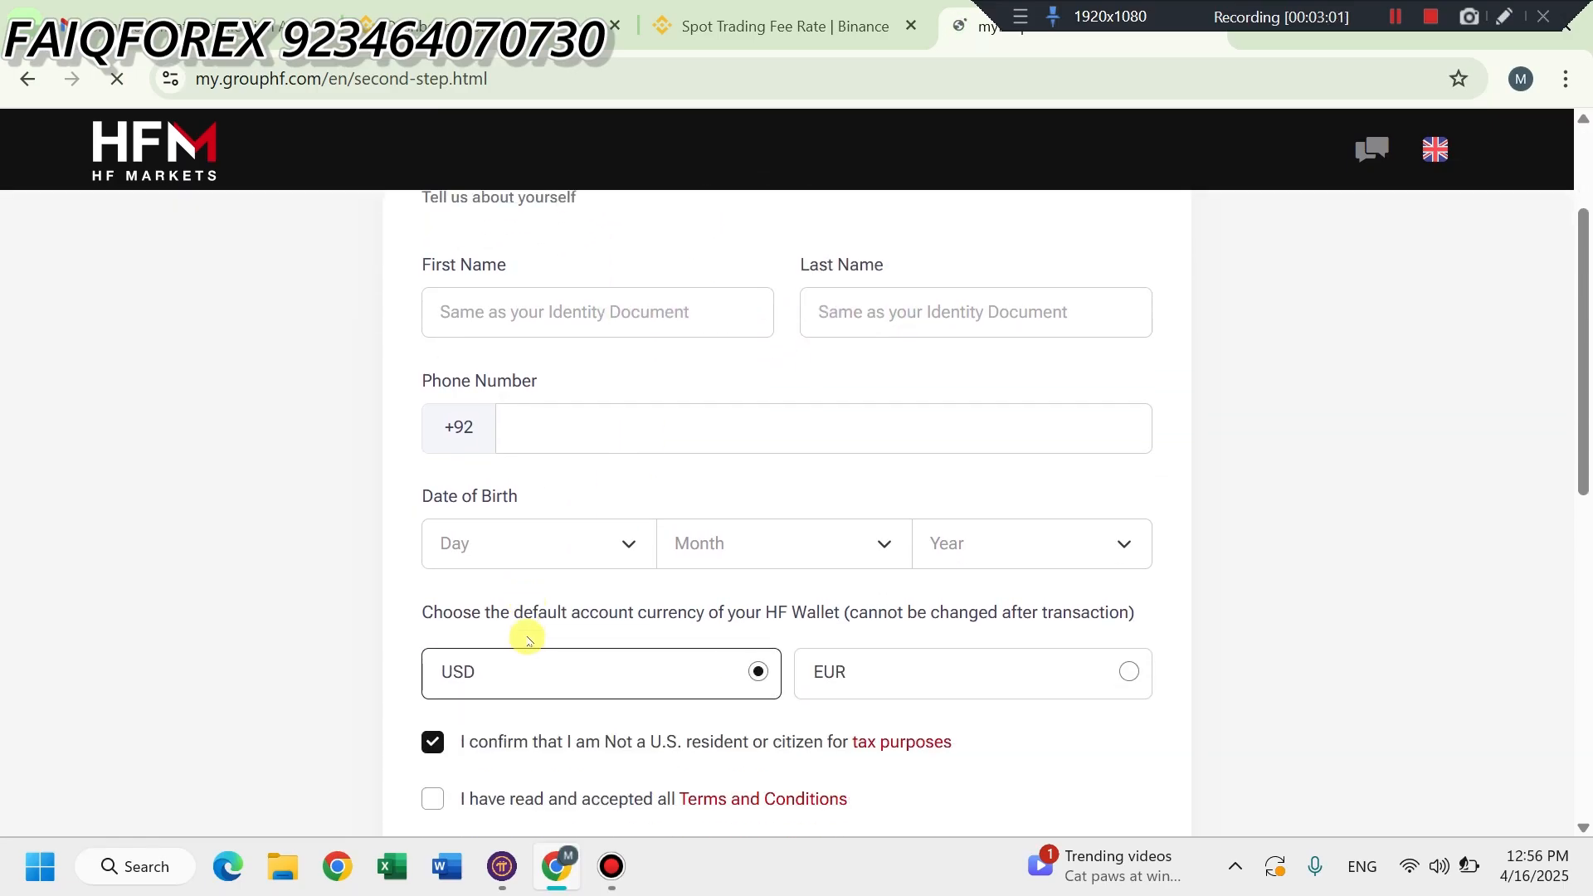
scroll(528, 640, "down", 1)
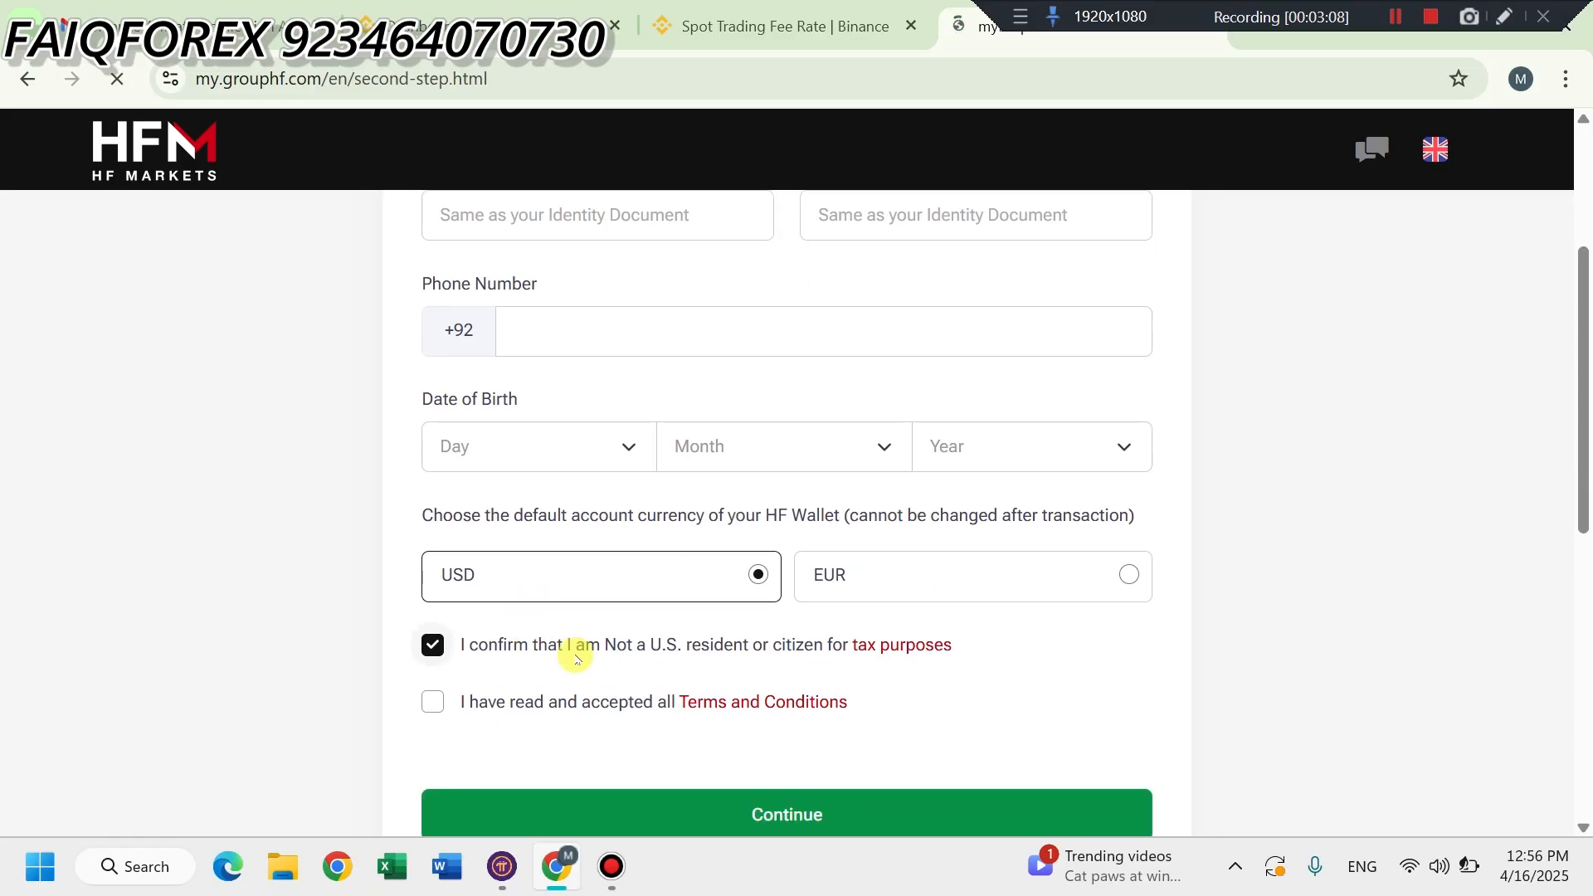
scroll(577, 658, "up", 3)
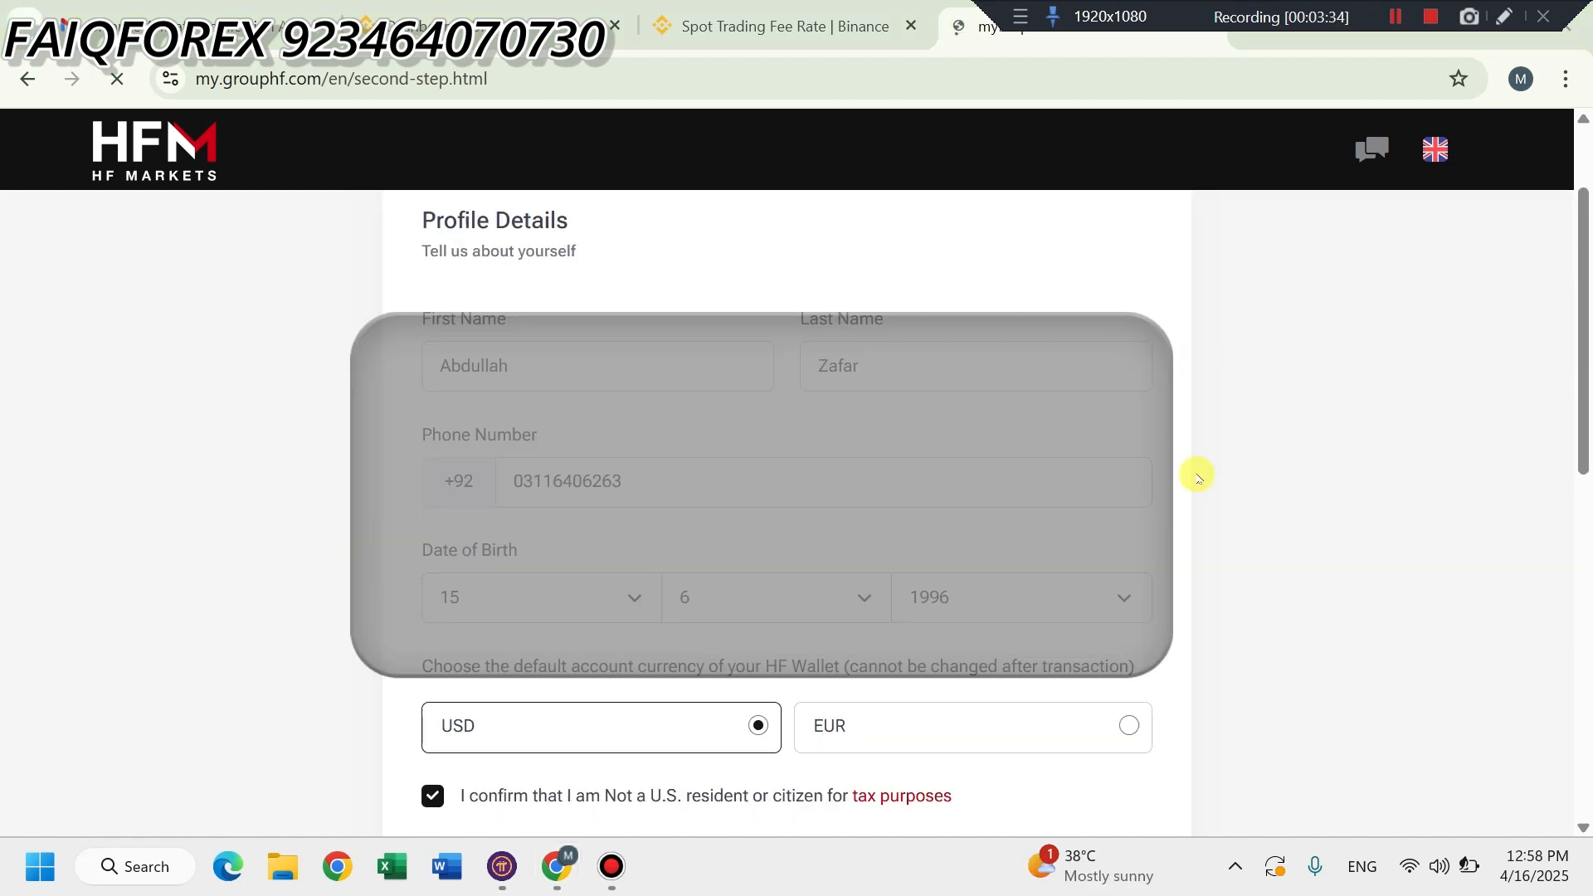
scroll(1213, 546, "down", 1)
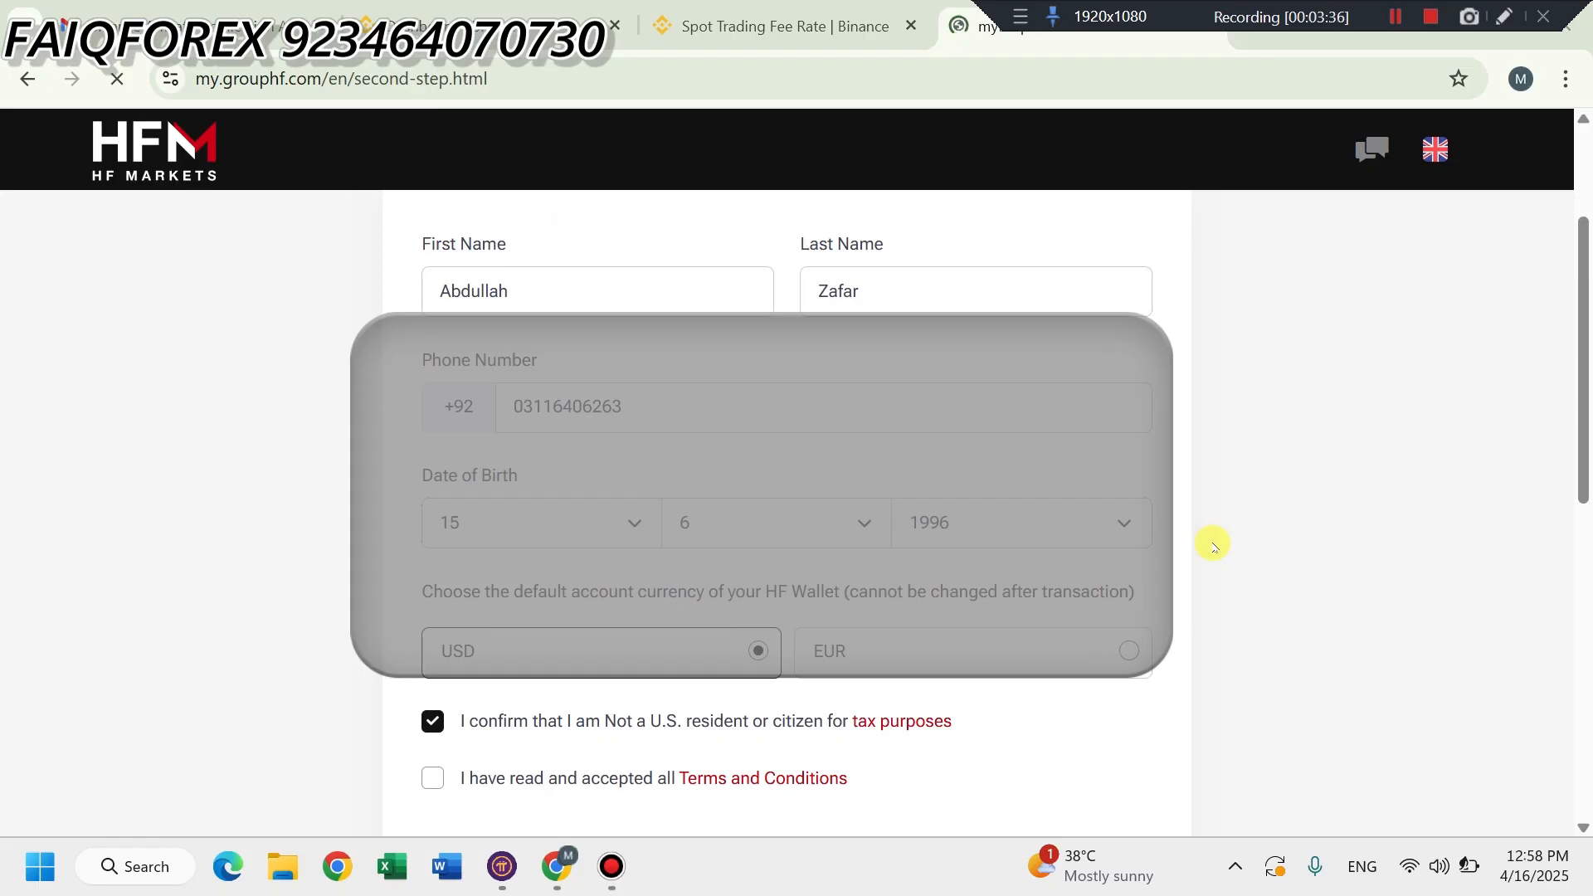
scroll(1211, 543, "down", 1)
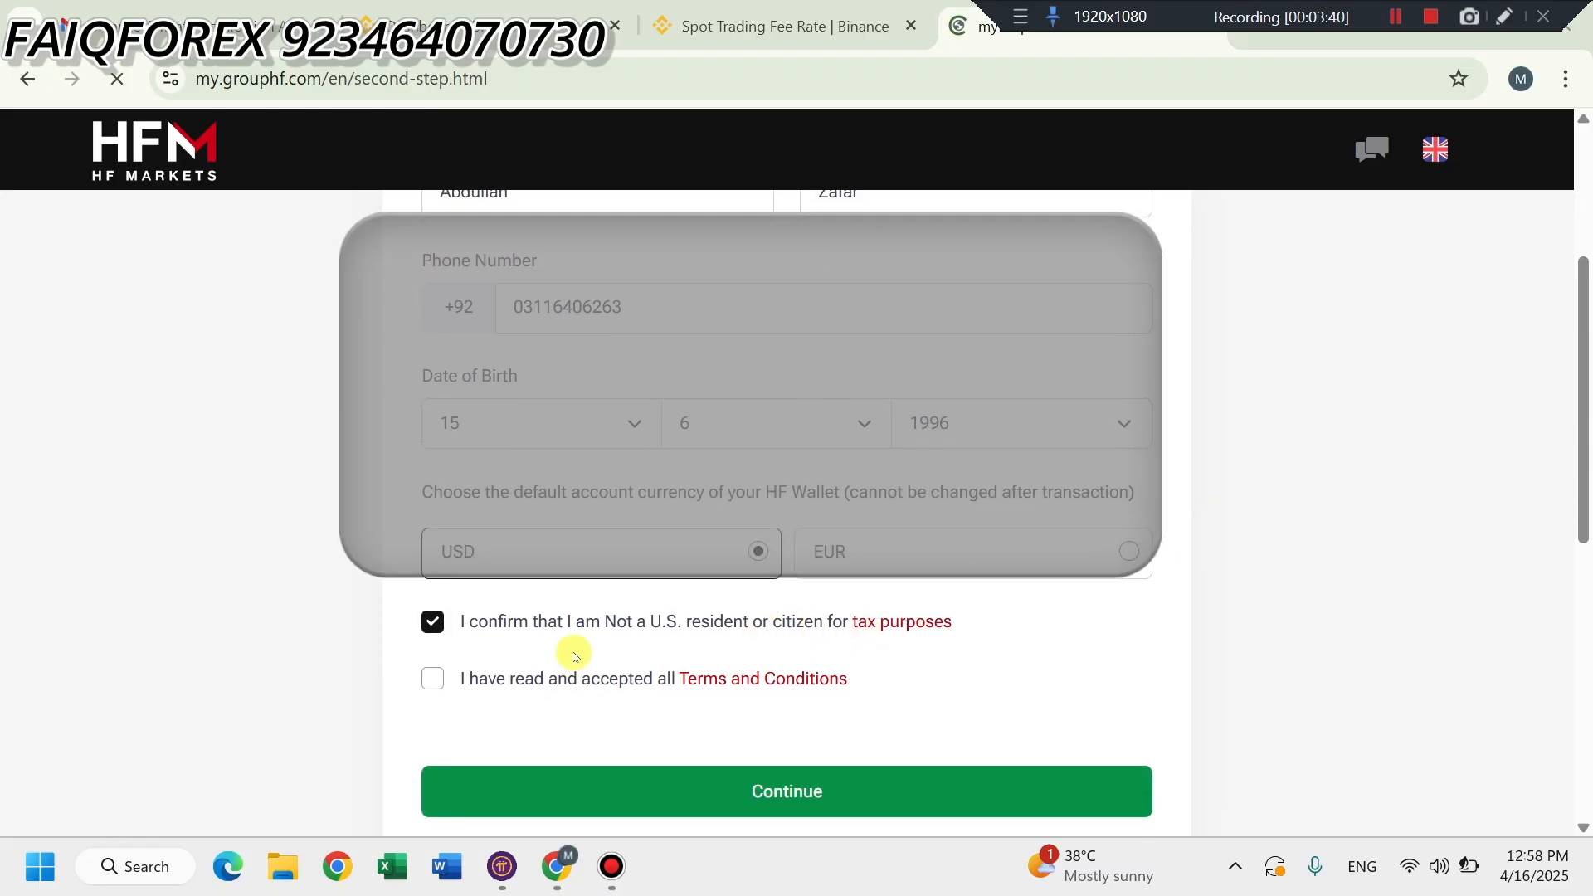
left_click(434, 676)
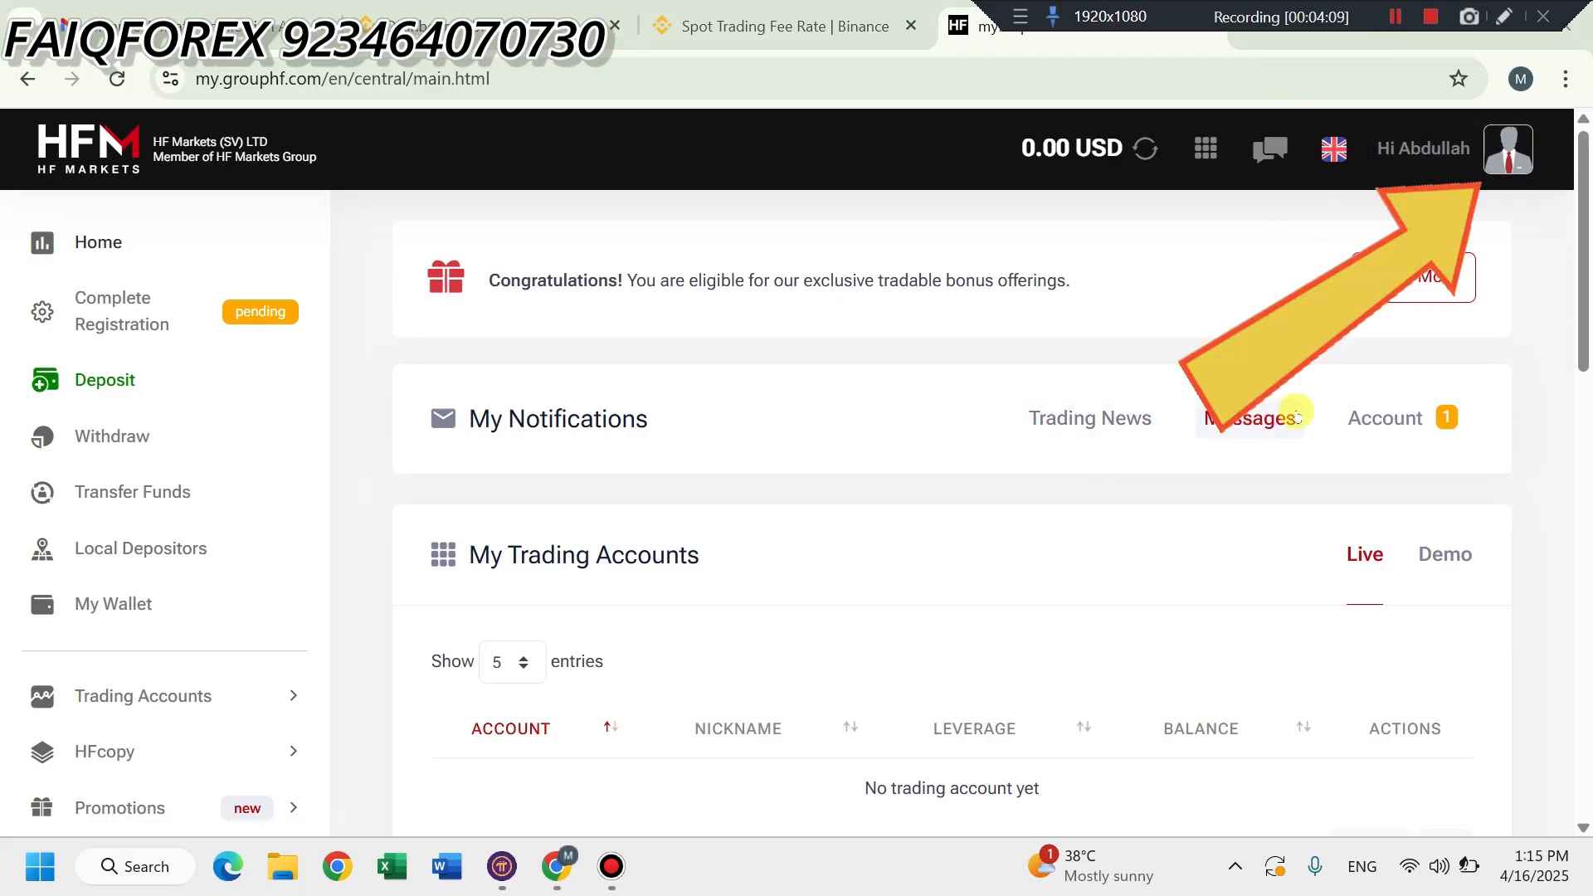
Go to the profile information page from the account menu and review its address section
left_click(1497, 143)
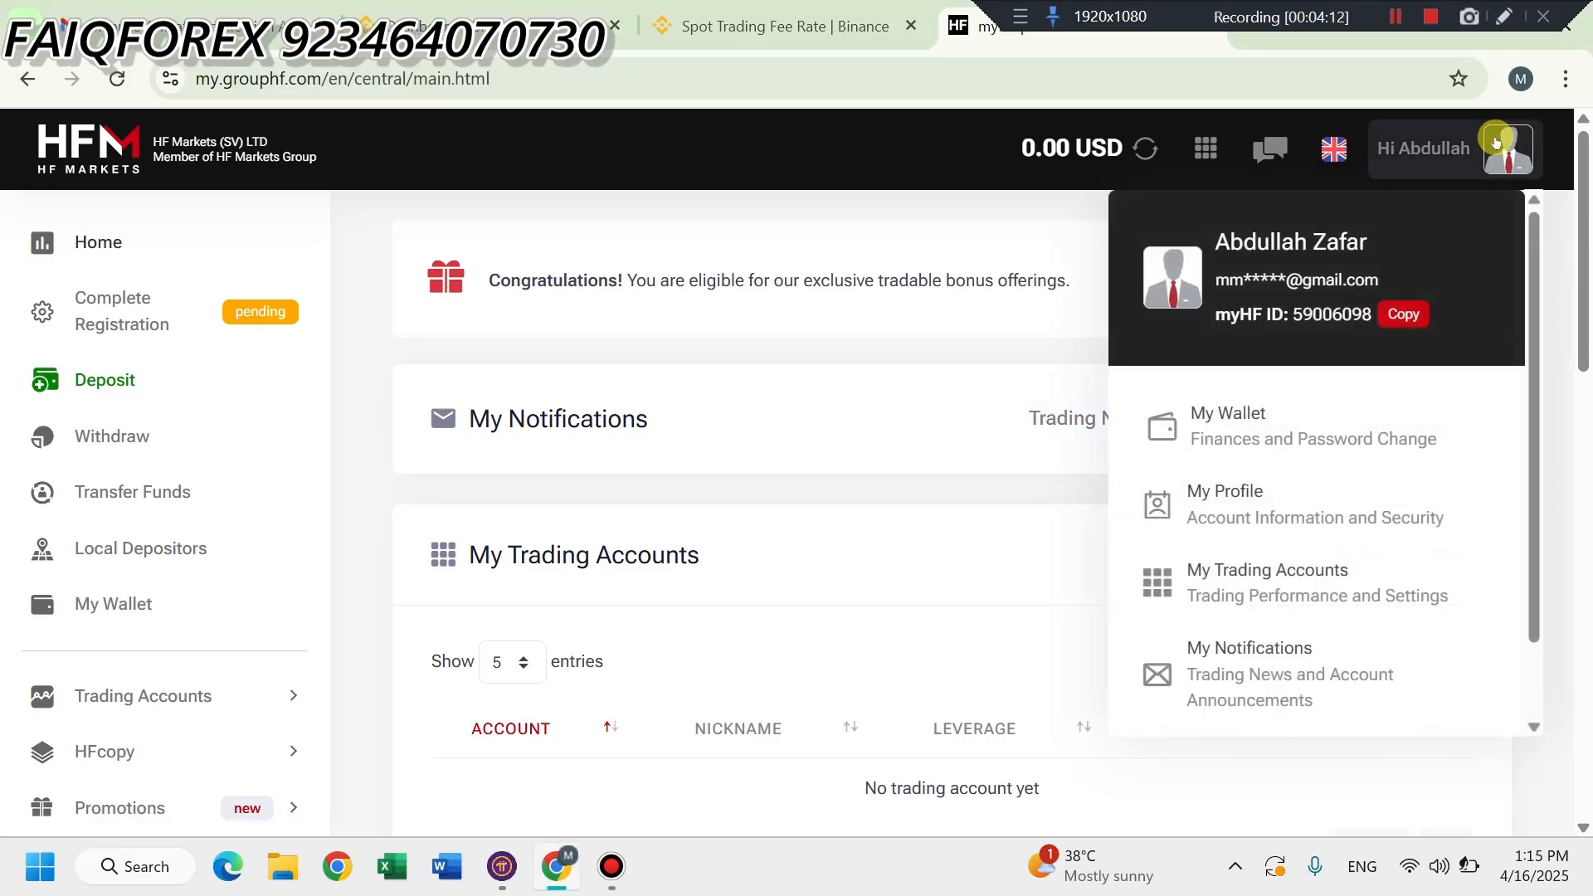
left_click(1267, 489)
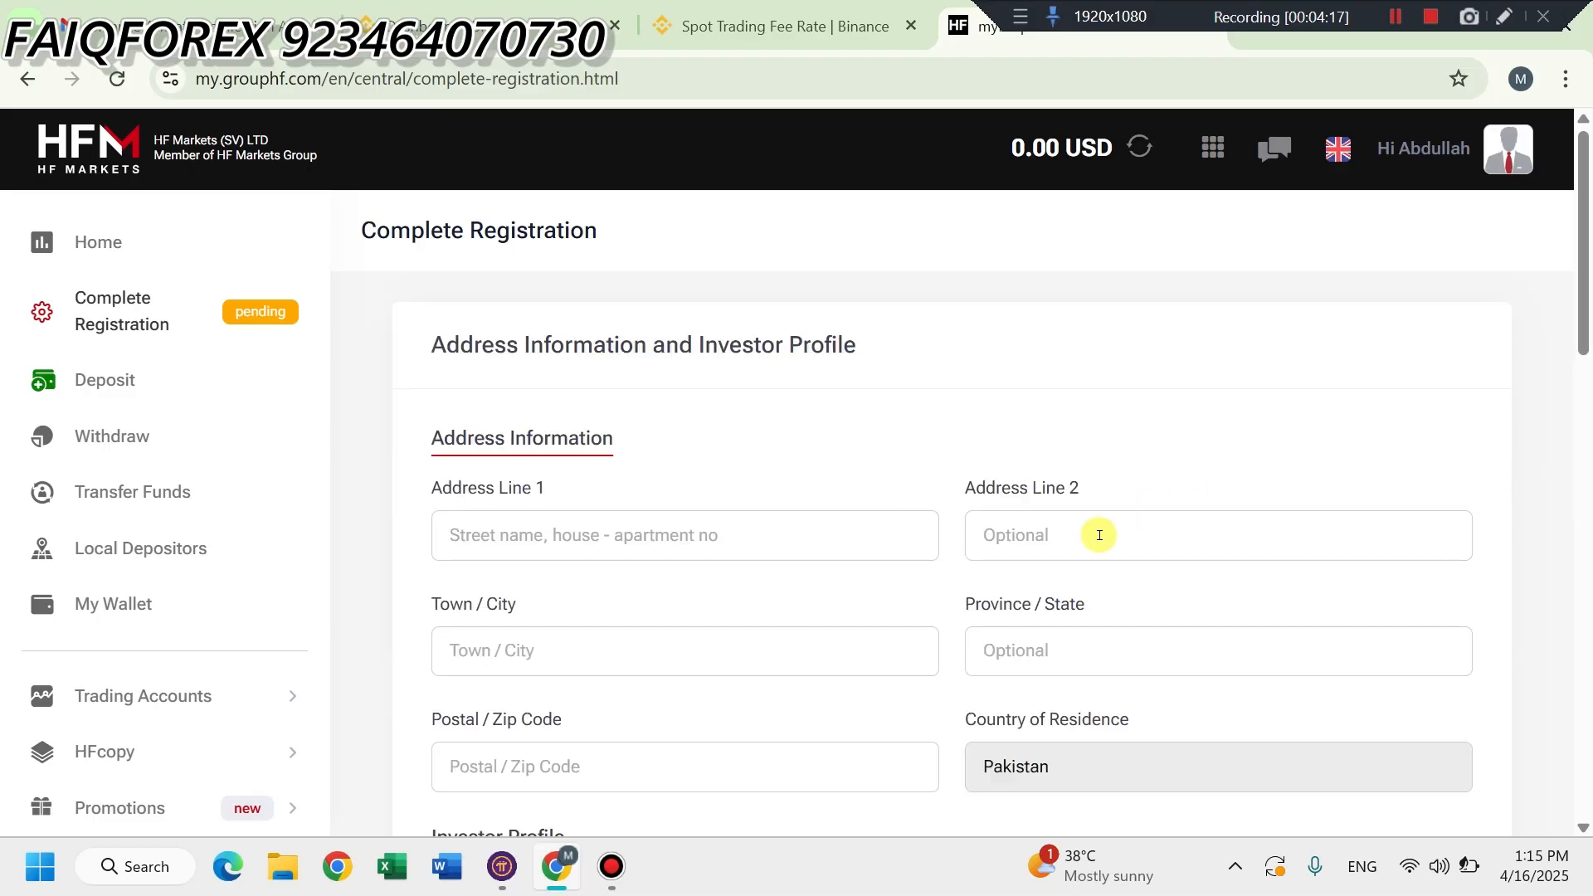
scroll(1099, 536, "down", 2)
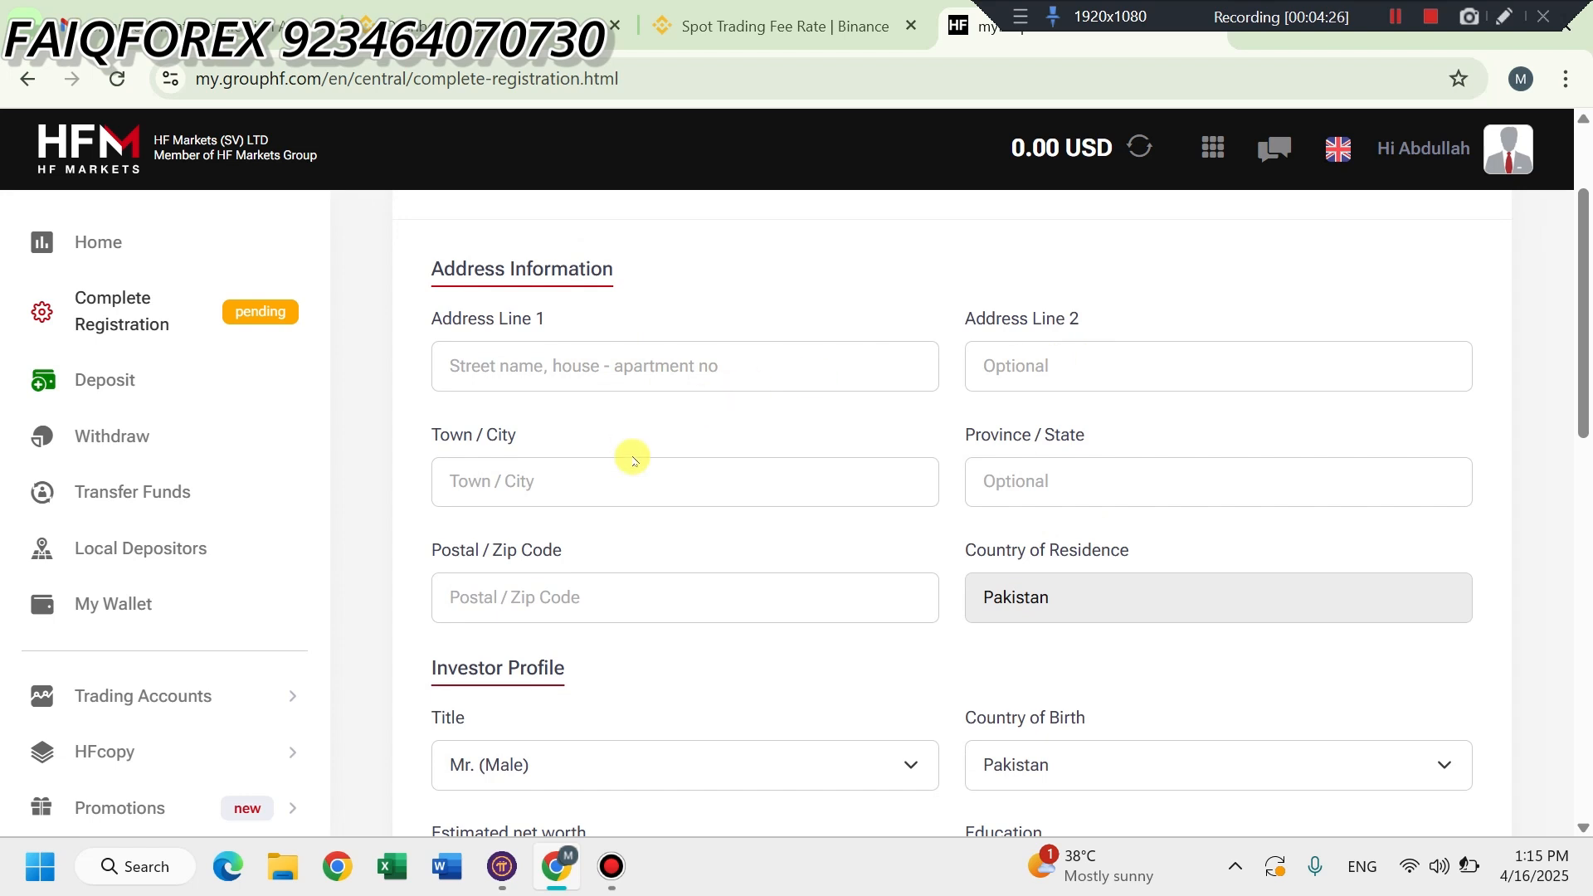
scroll(644, 476, "down", 1)
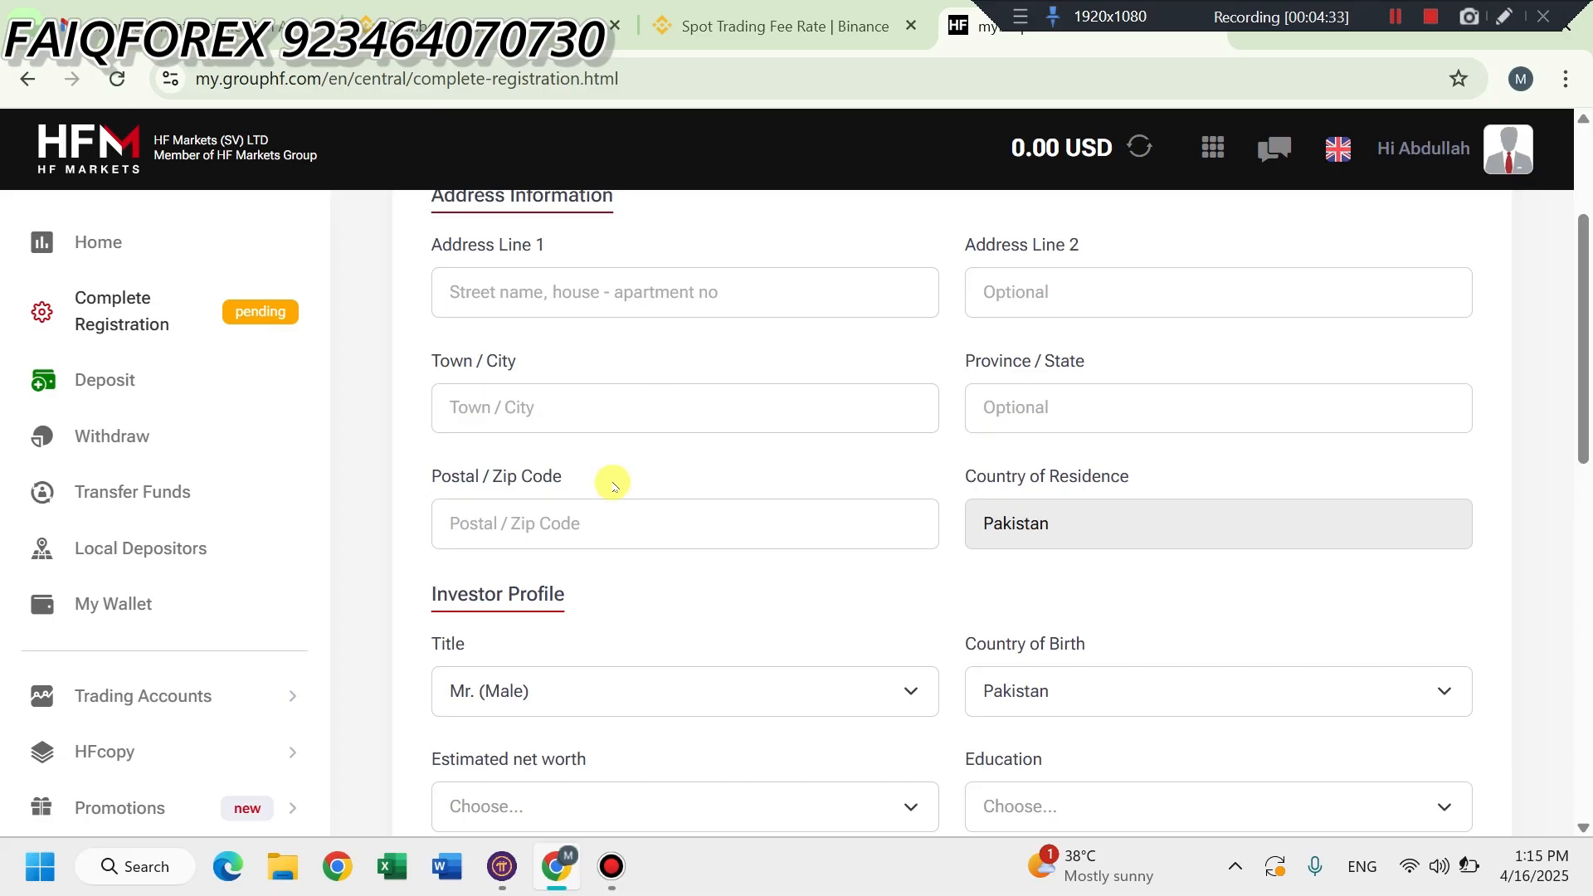
scroll(611, 480, "down", 1)
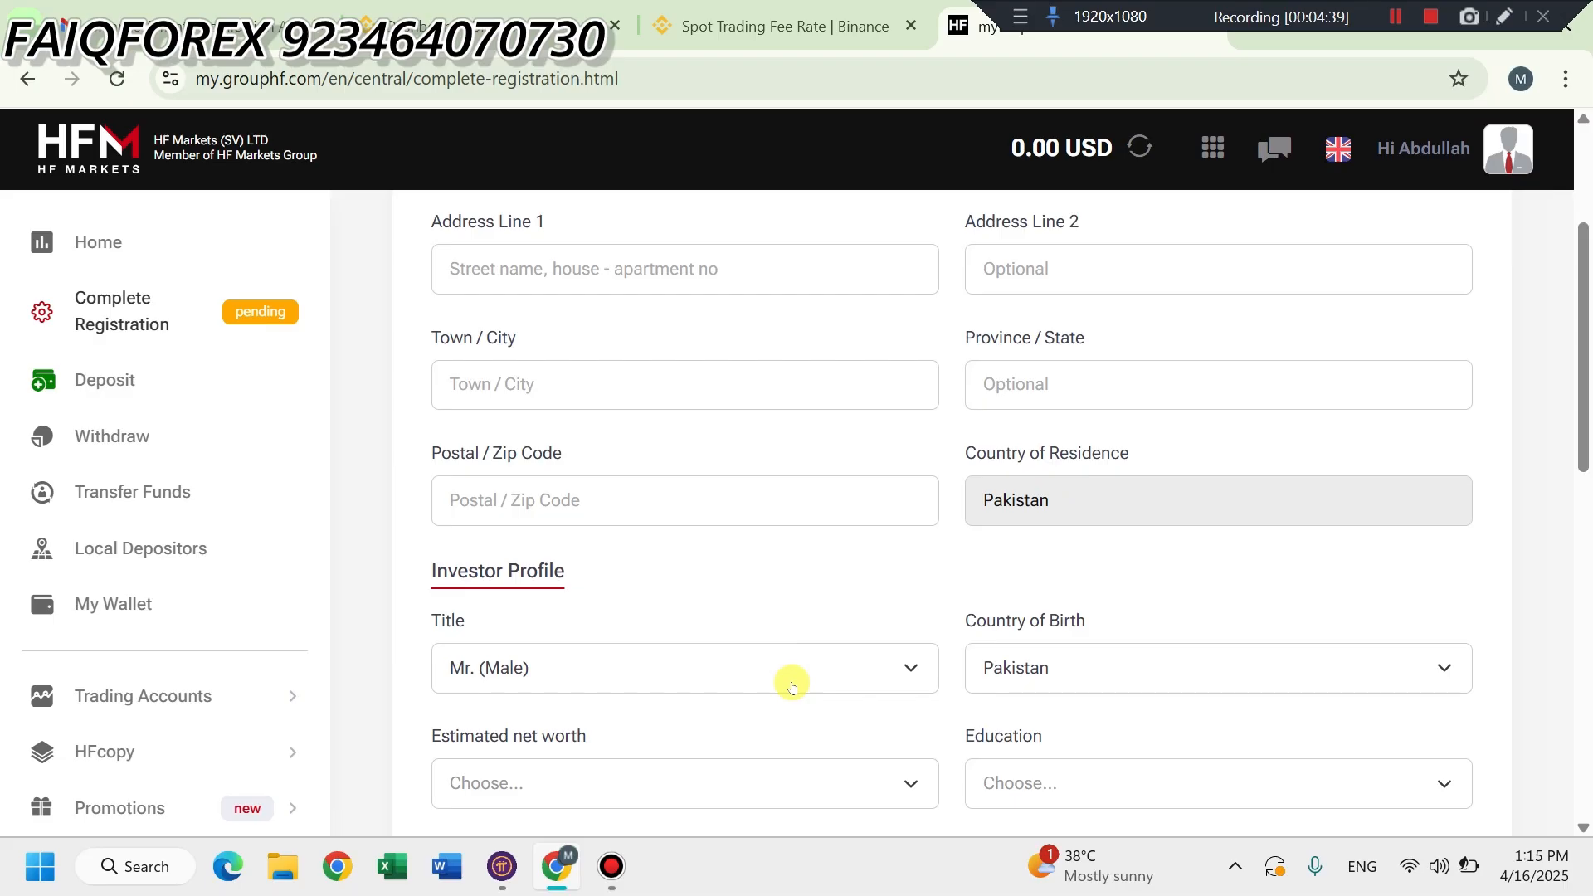
scroll(792, 685, "down", 1)
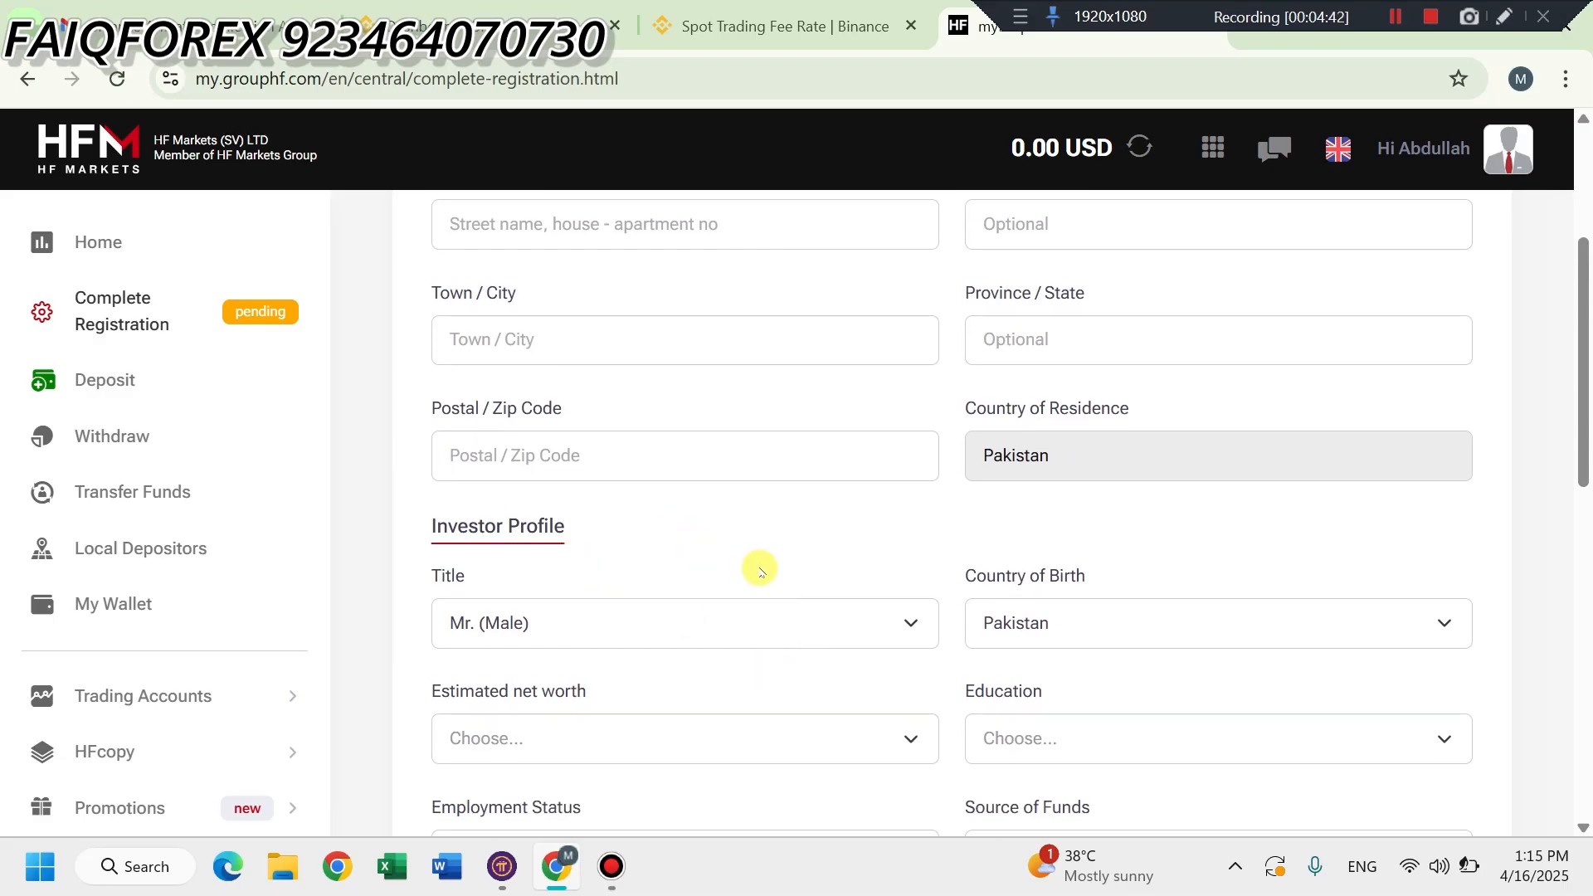
scroll(760, 571, "down", 1)
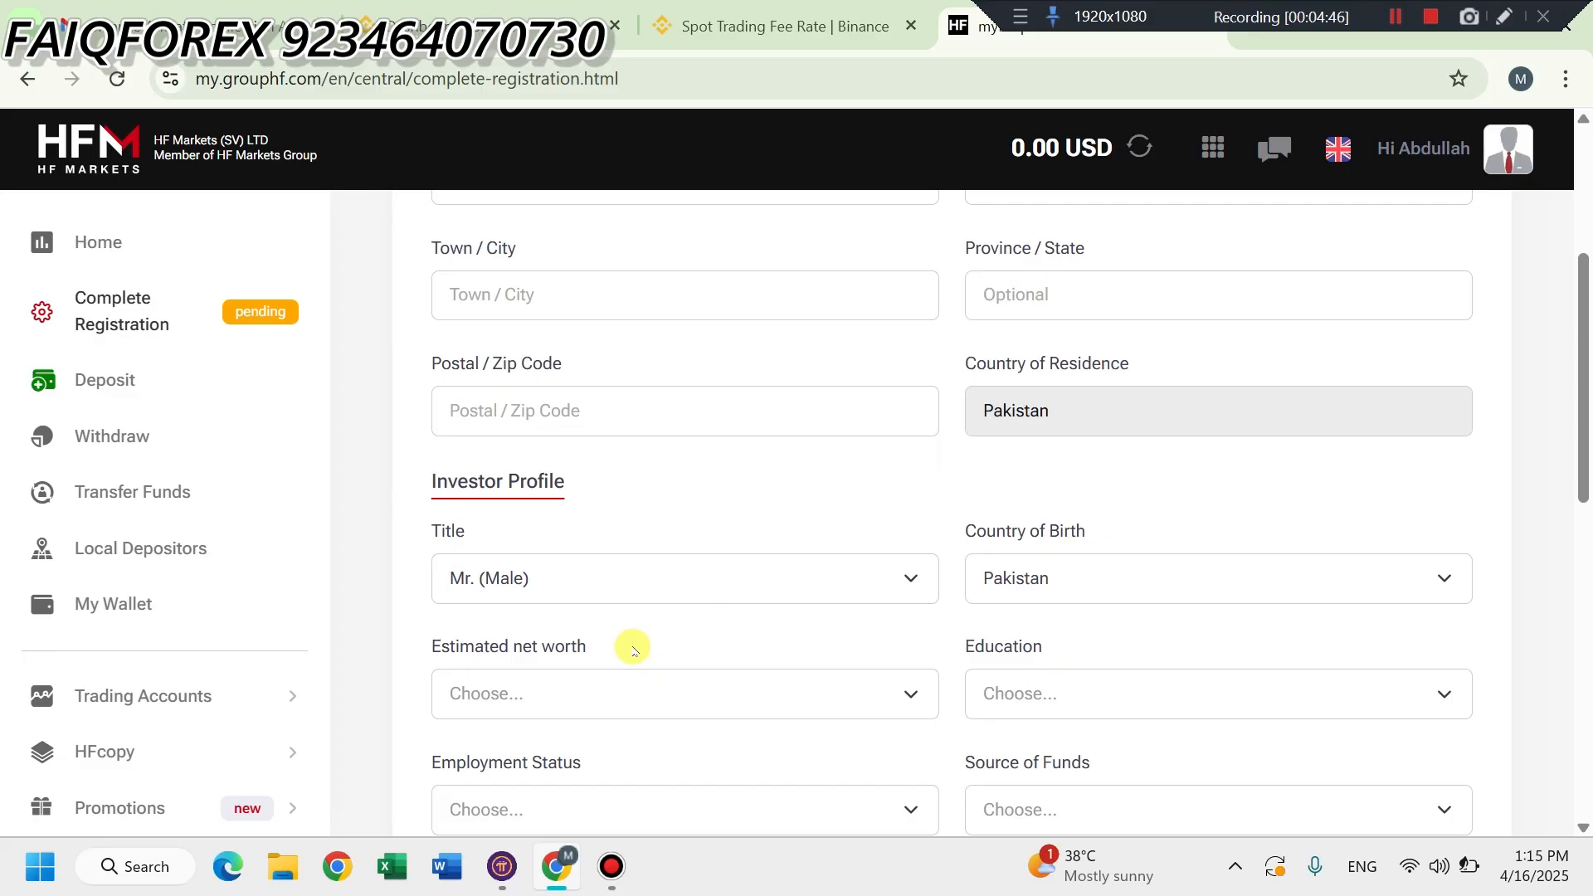
scroll(633, 651, "down", 1)
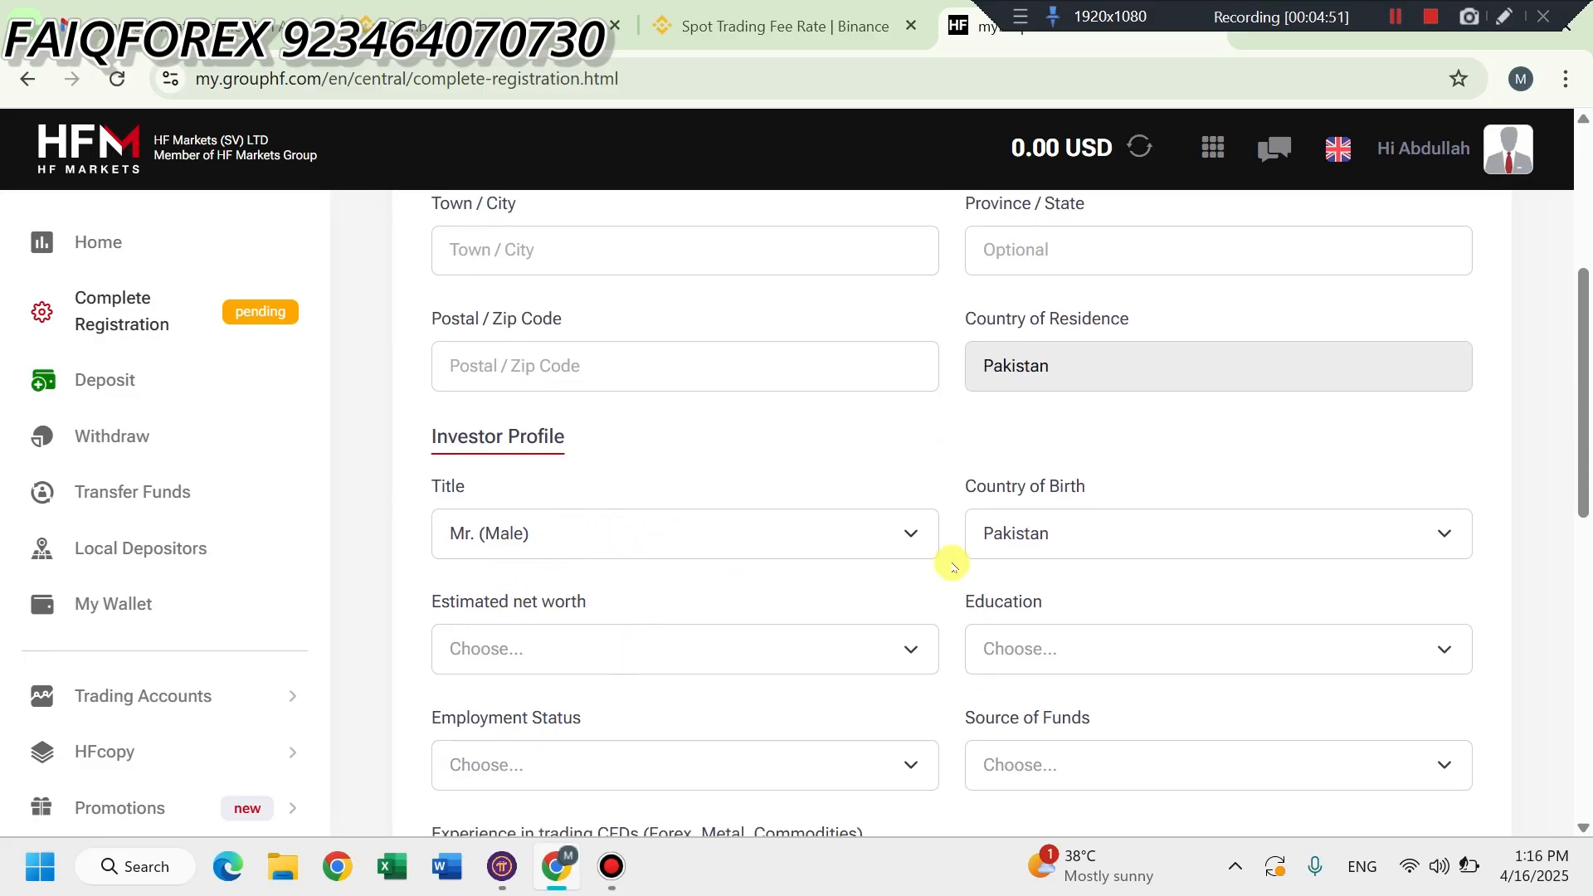
scroll(813, 577, "down", 1)
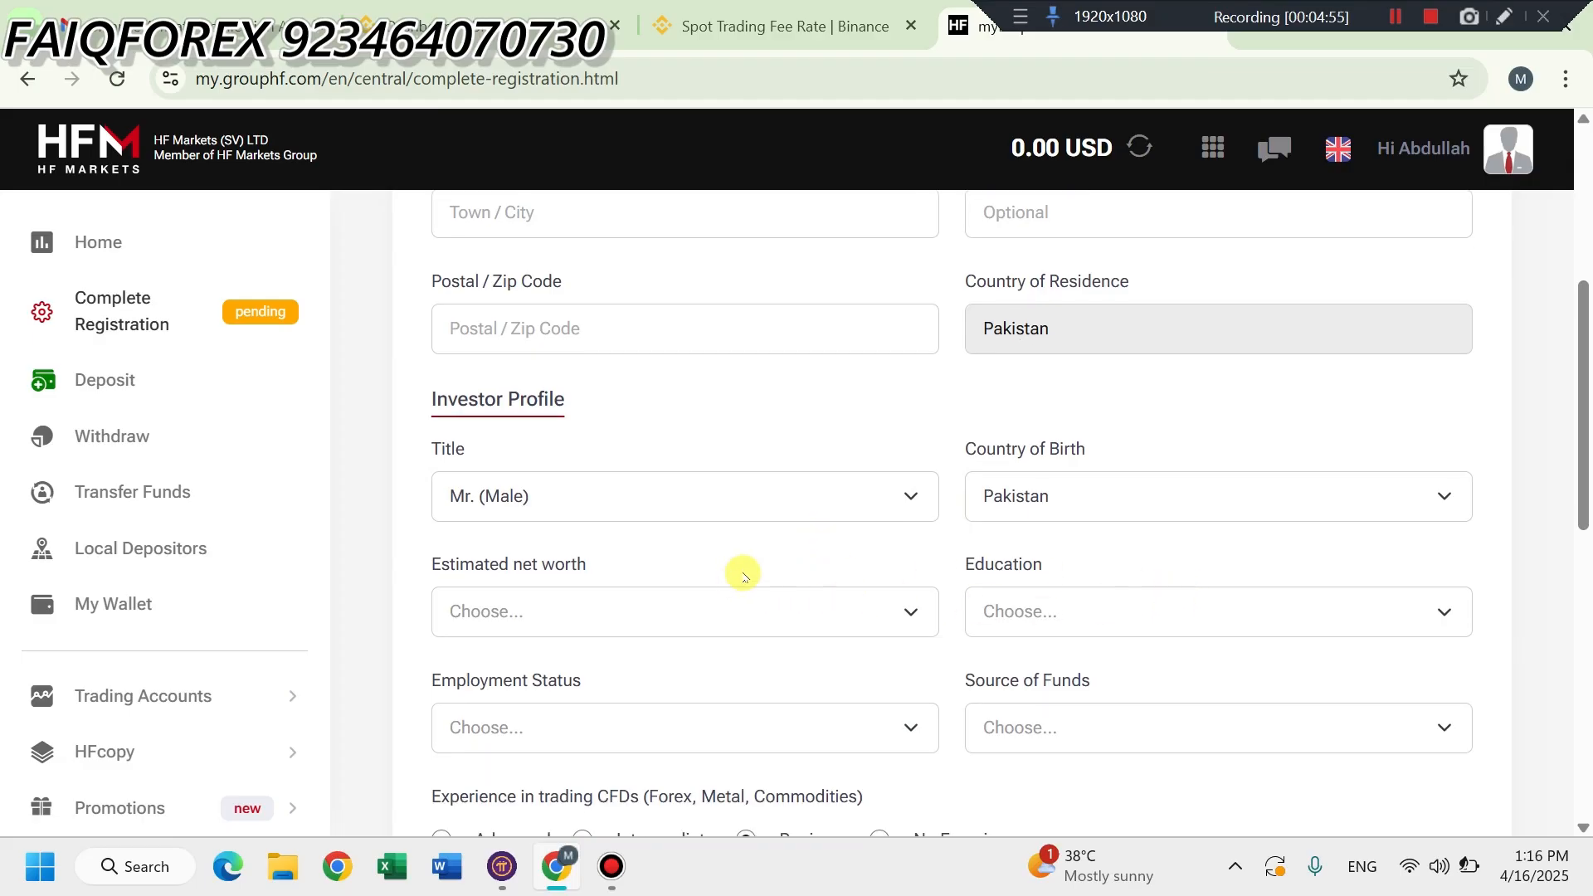
scroll(741, 574, "down", 1)
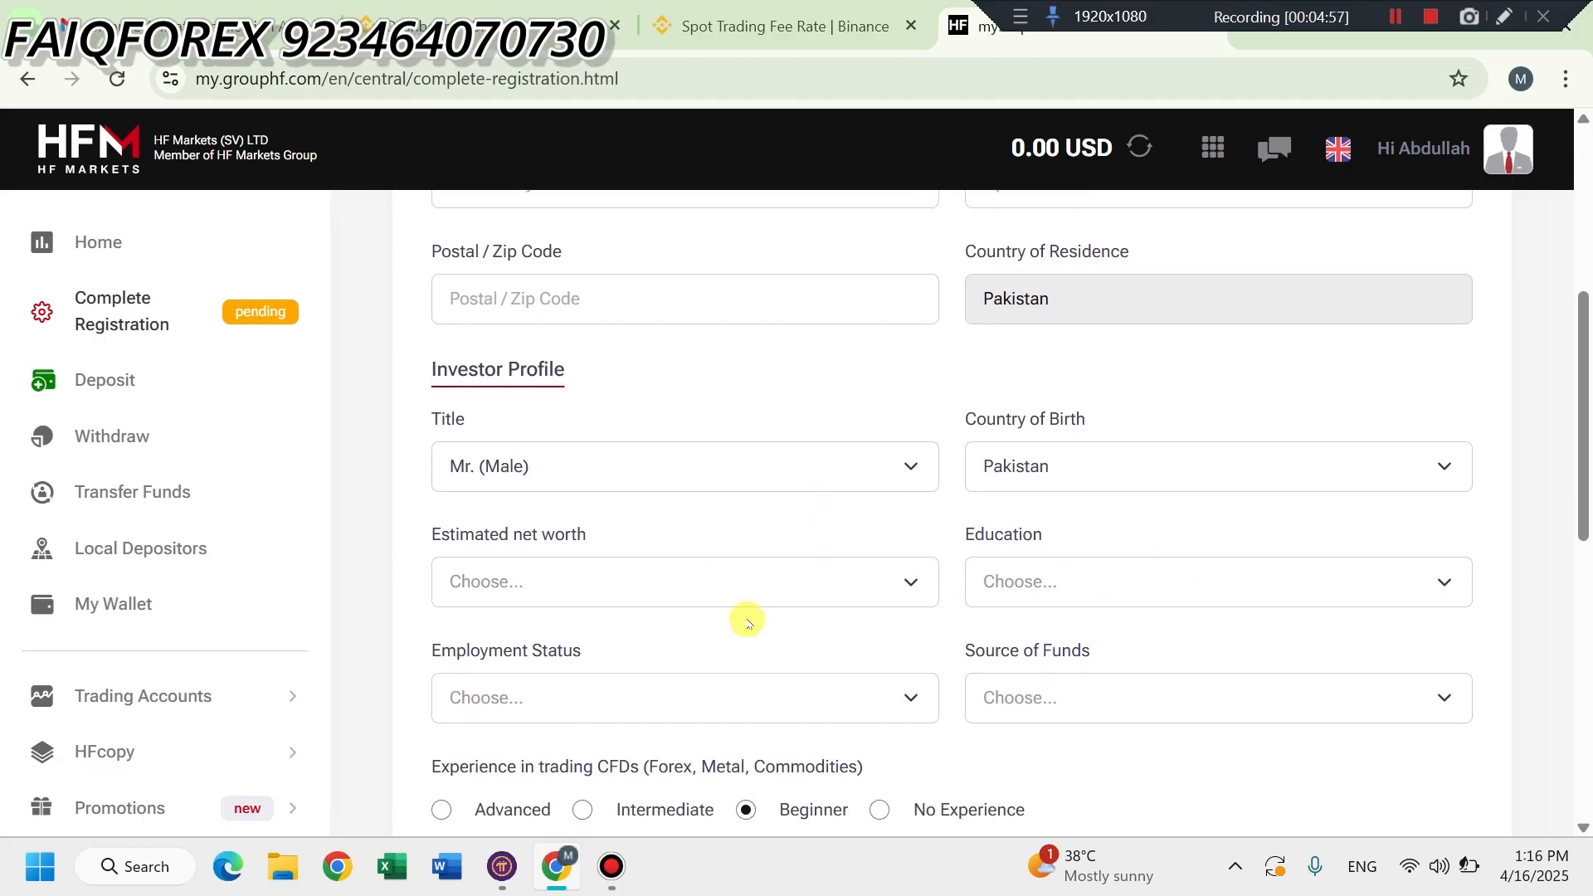
scroll(747, 622, "down", 2)
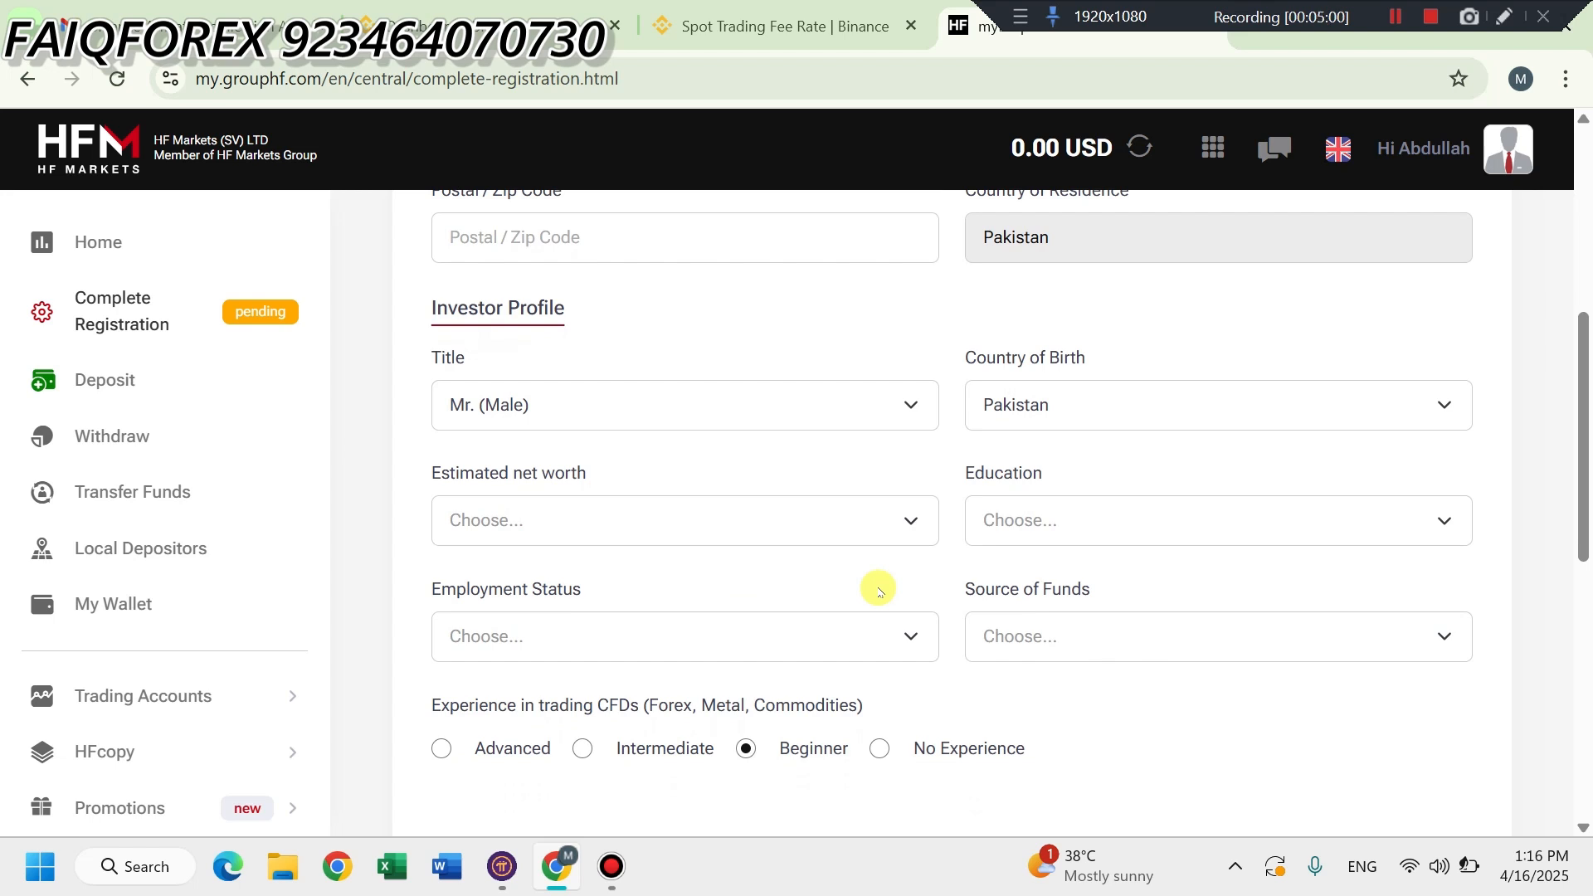
scroll(879, 591, "up", 3)
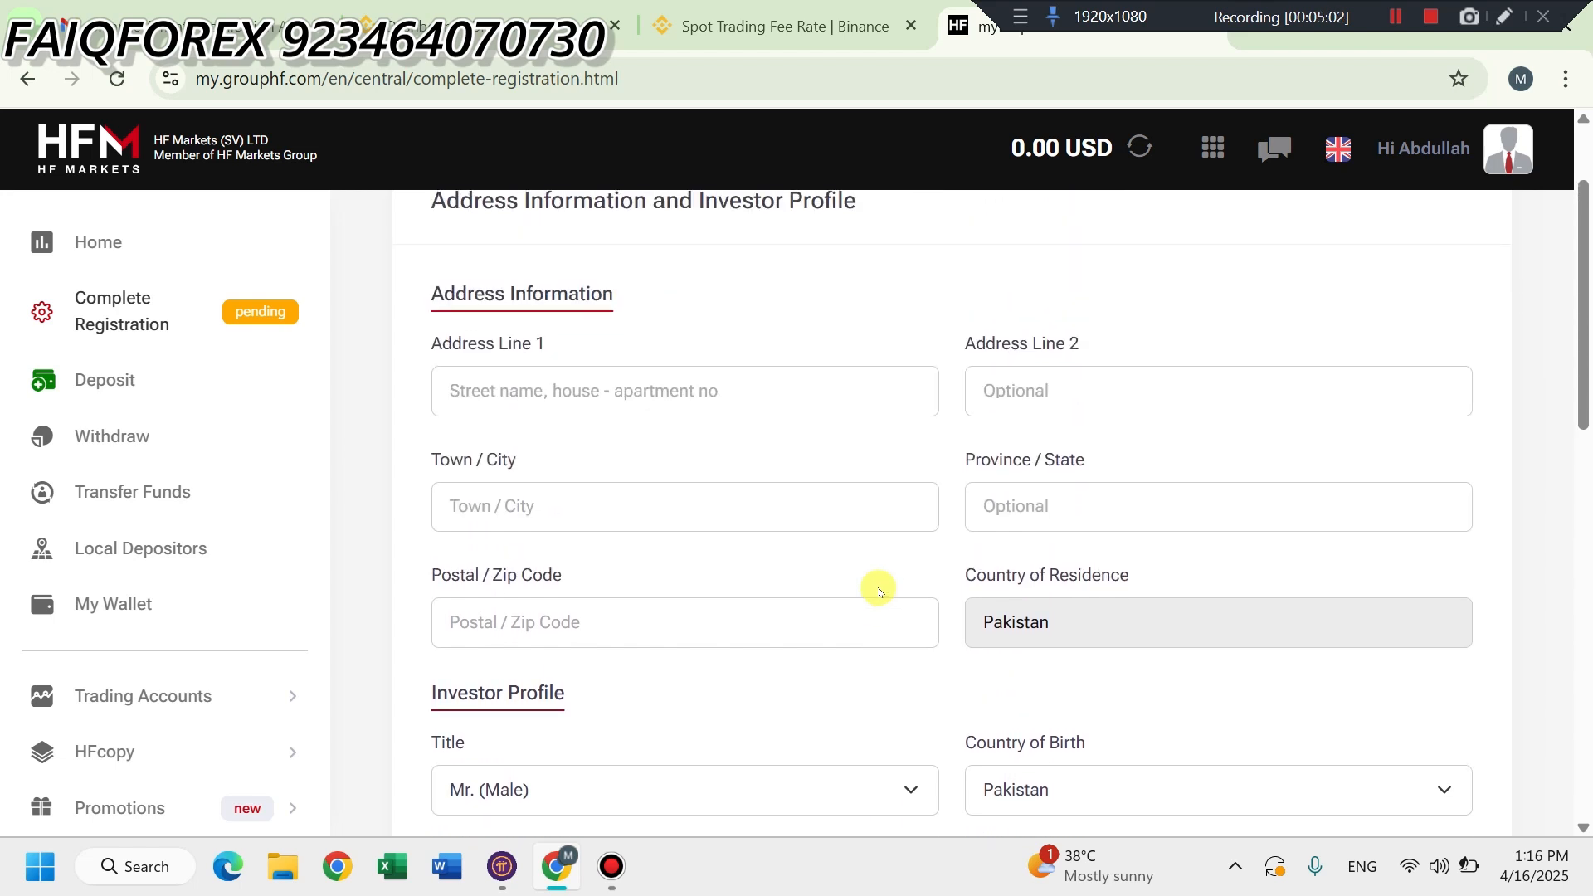
scroll(874, 587, "up", 1)
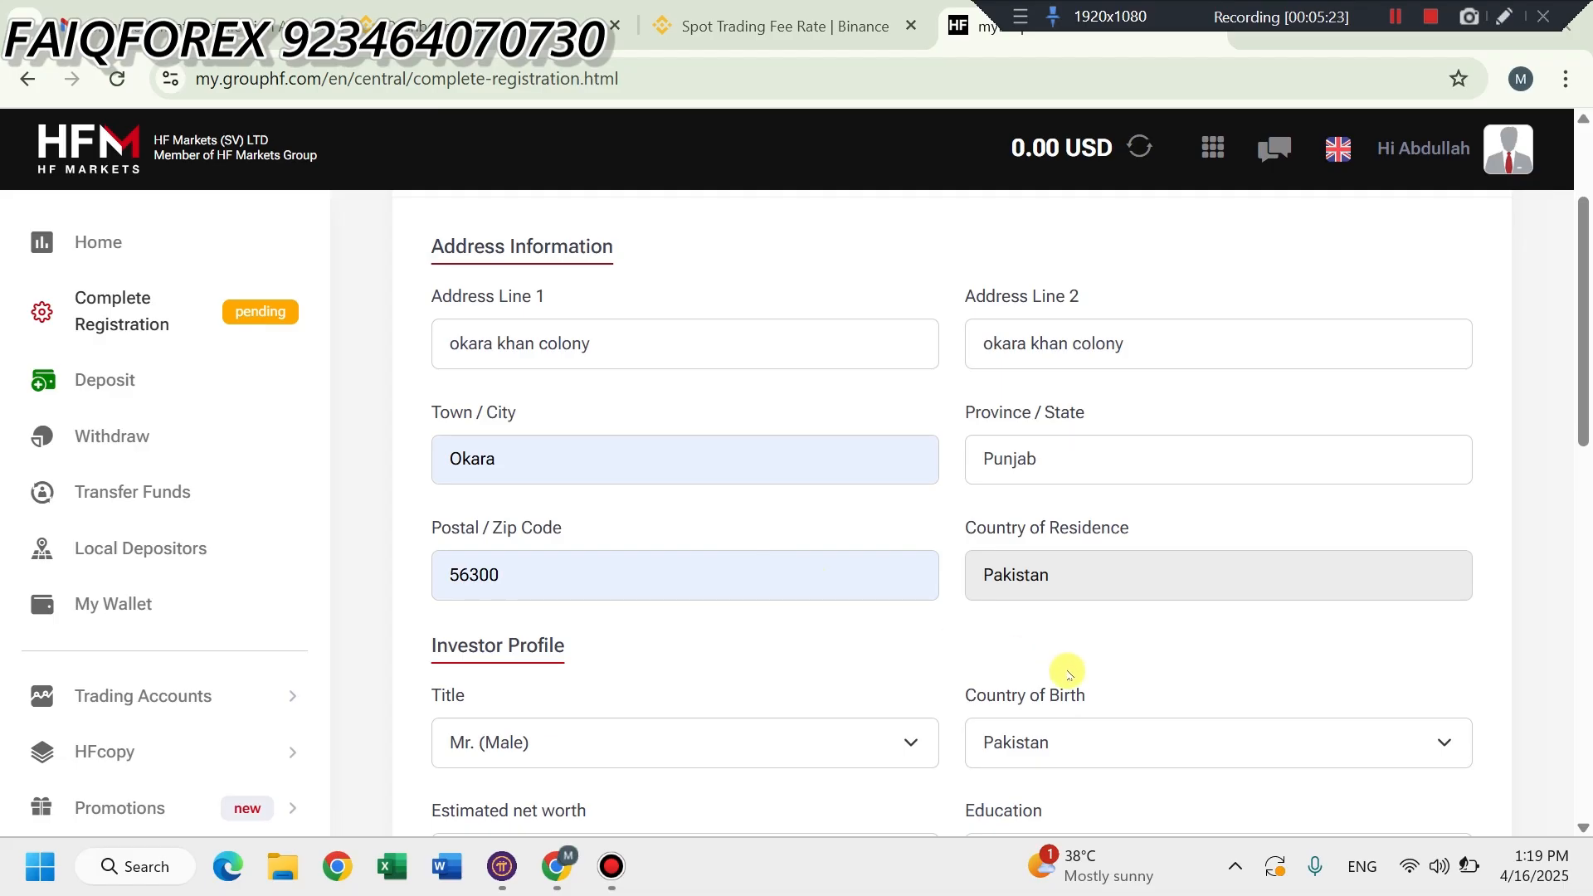
scroll(603, 476, "down", 4)
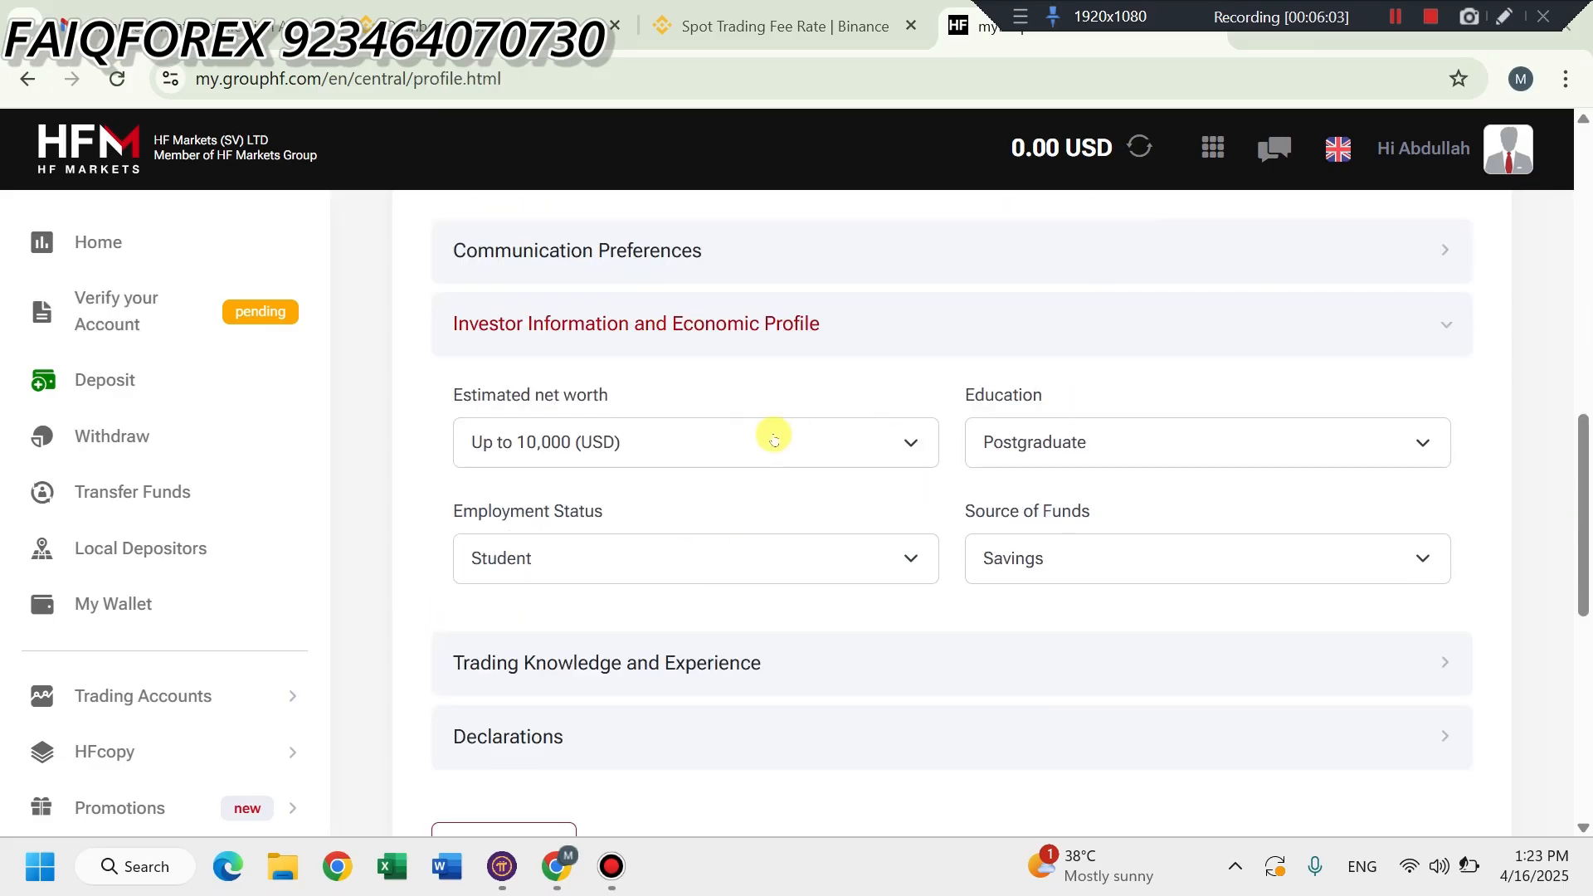
Set the estimated net worth, submit the investor profile, and save with both declarations answered No
left_click(772, 436)
left_click(668, 552)
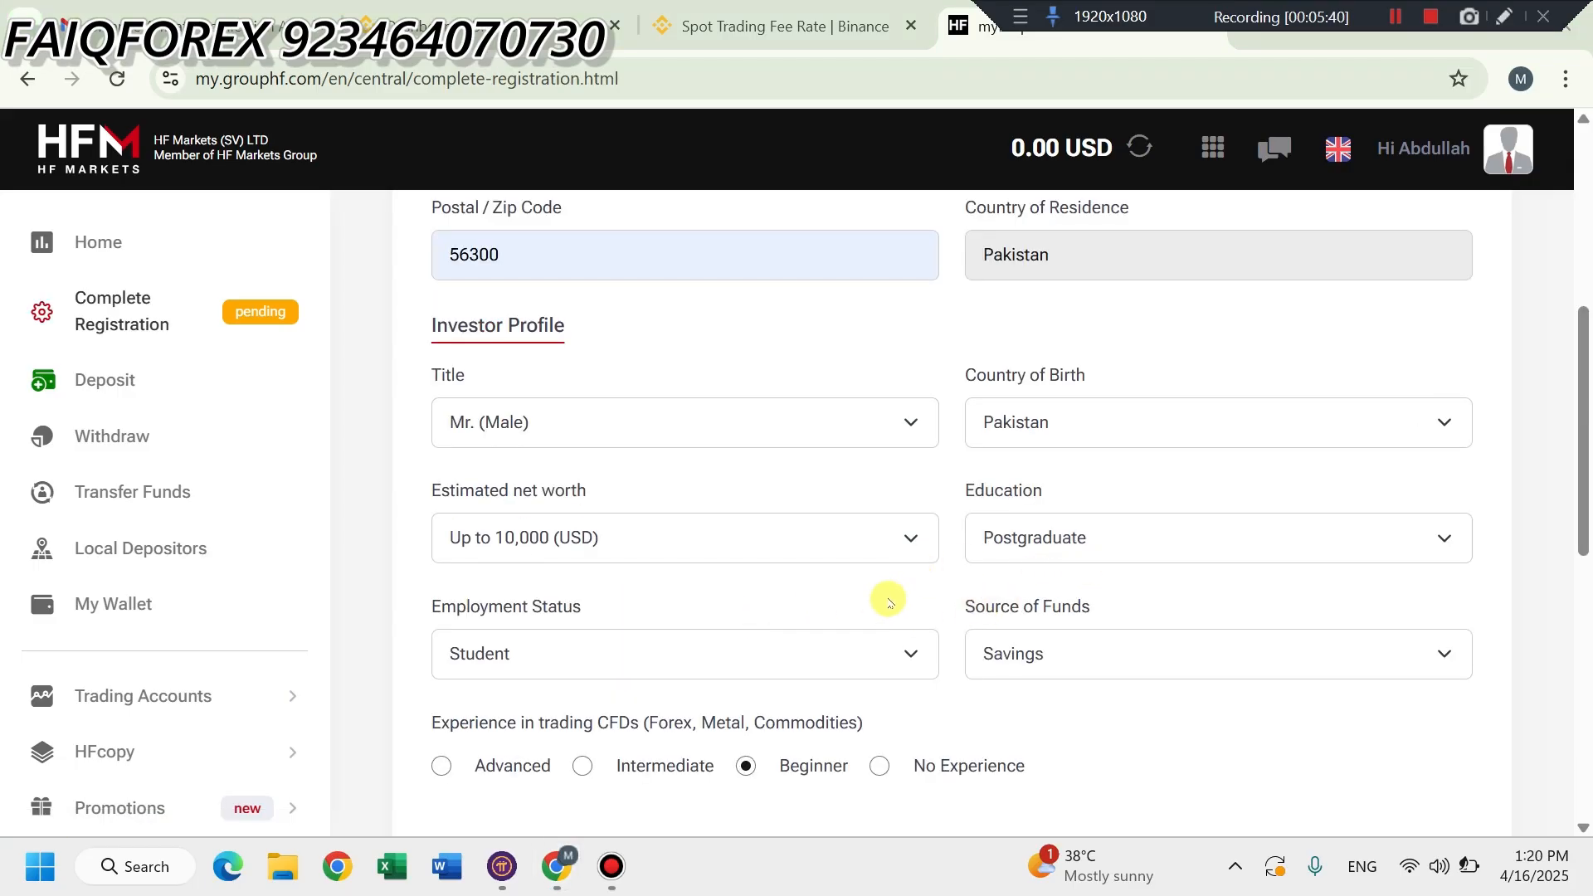
scroll(660, 735, "down", 1)
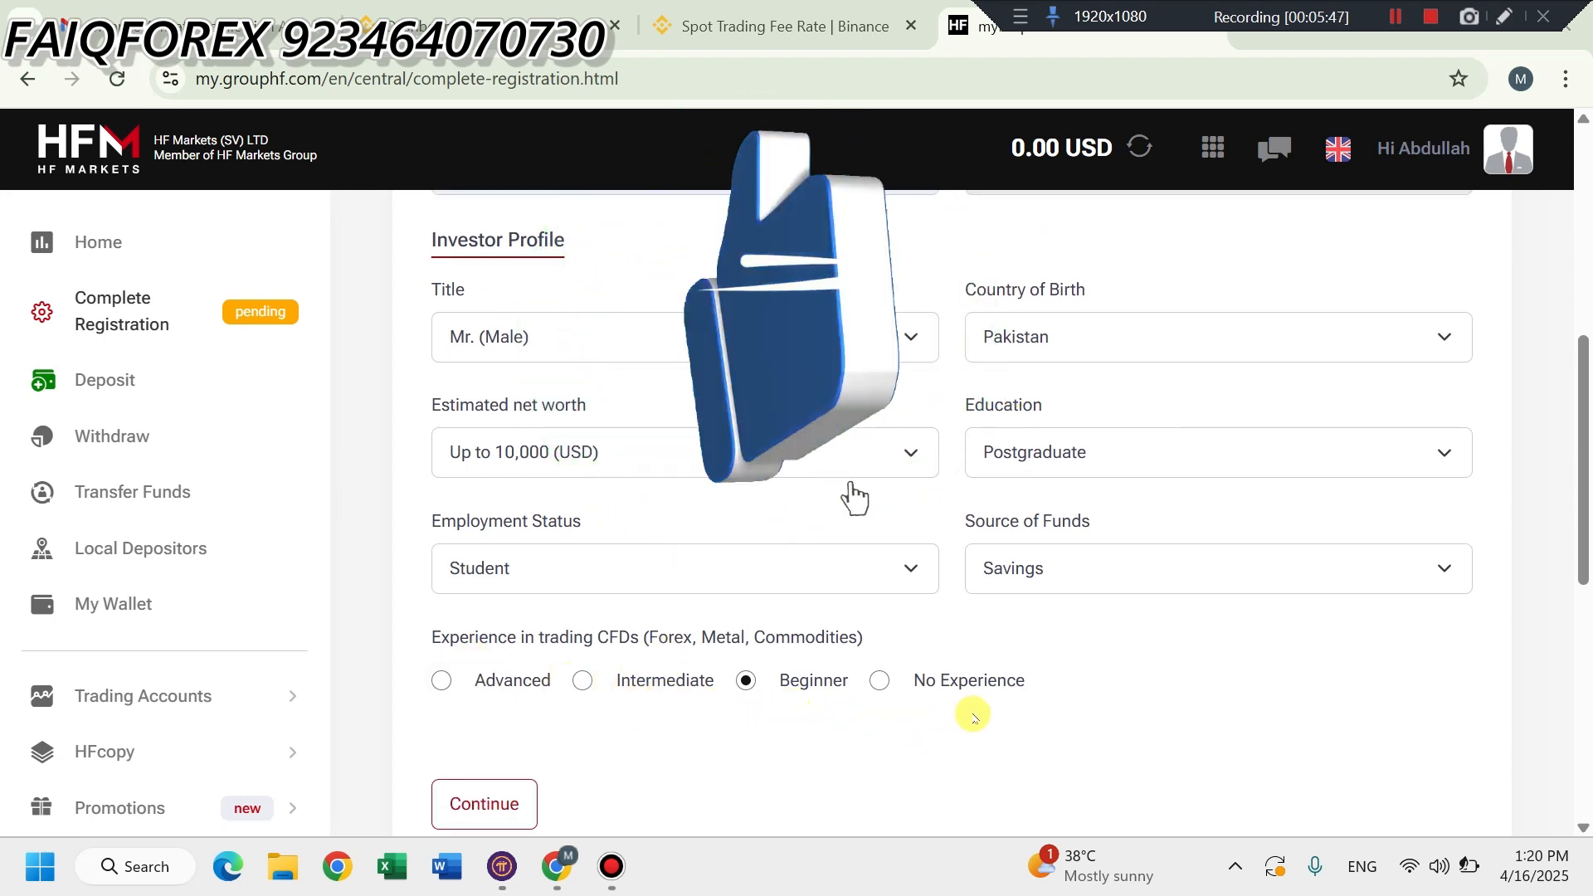
scroll(693, 687, "down", 1)
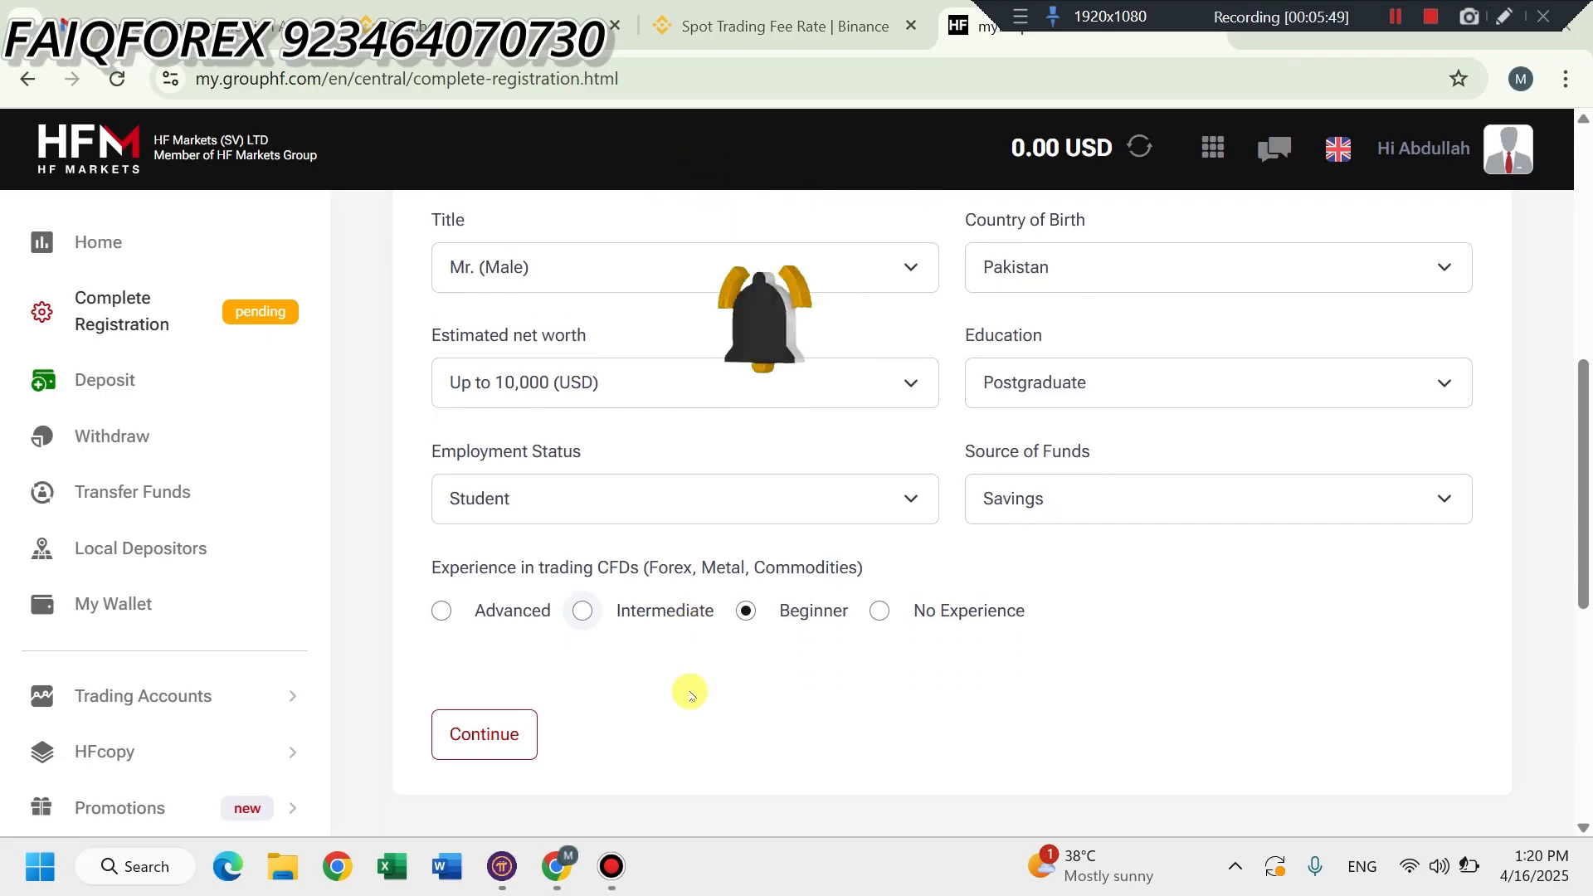
left_click(512, 728)
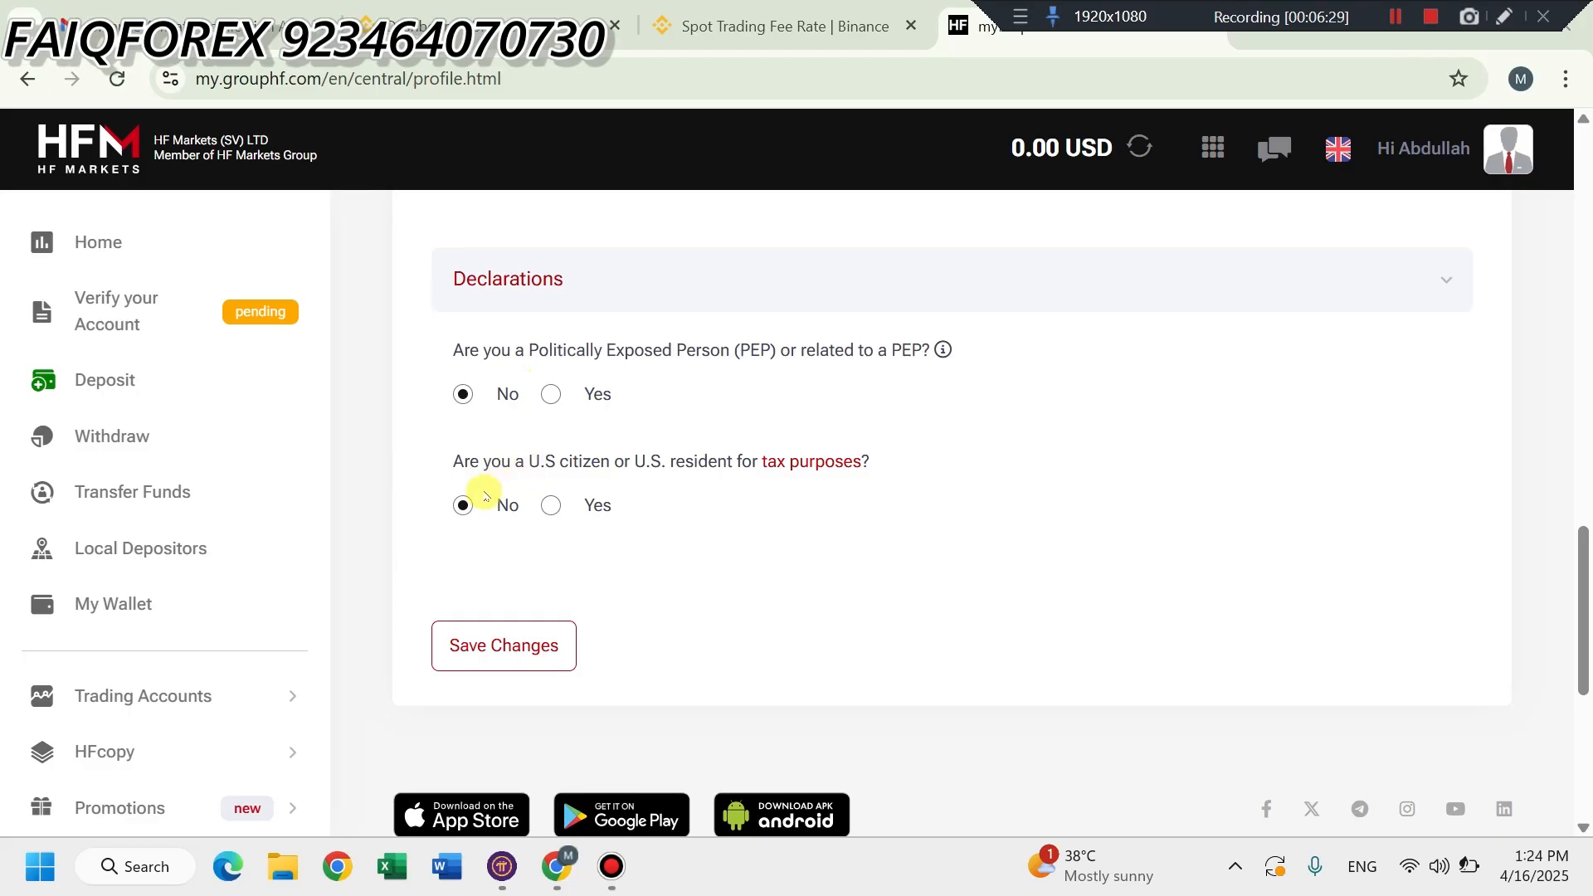
left_click(508, 647)
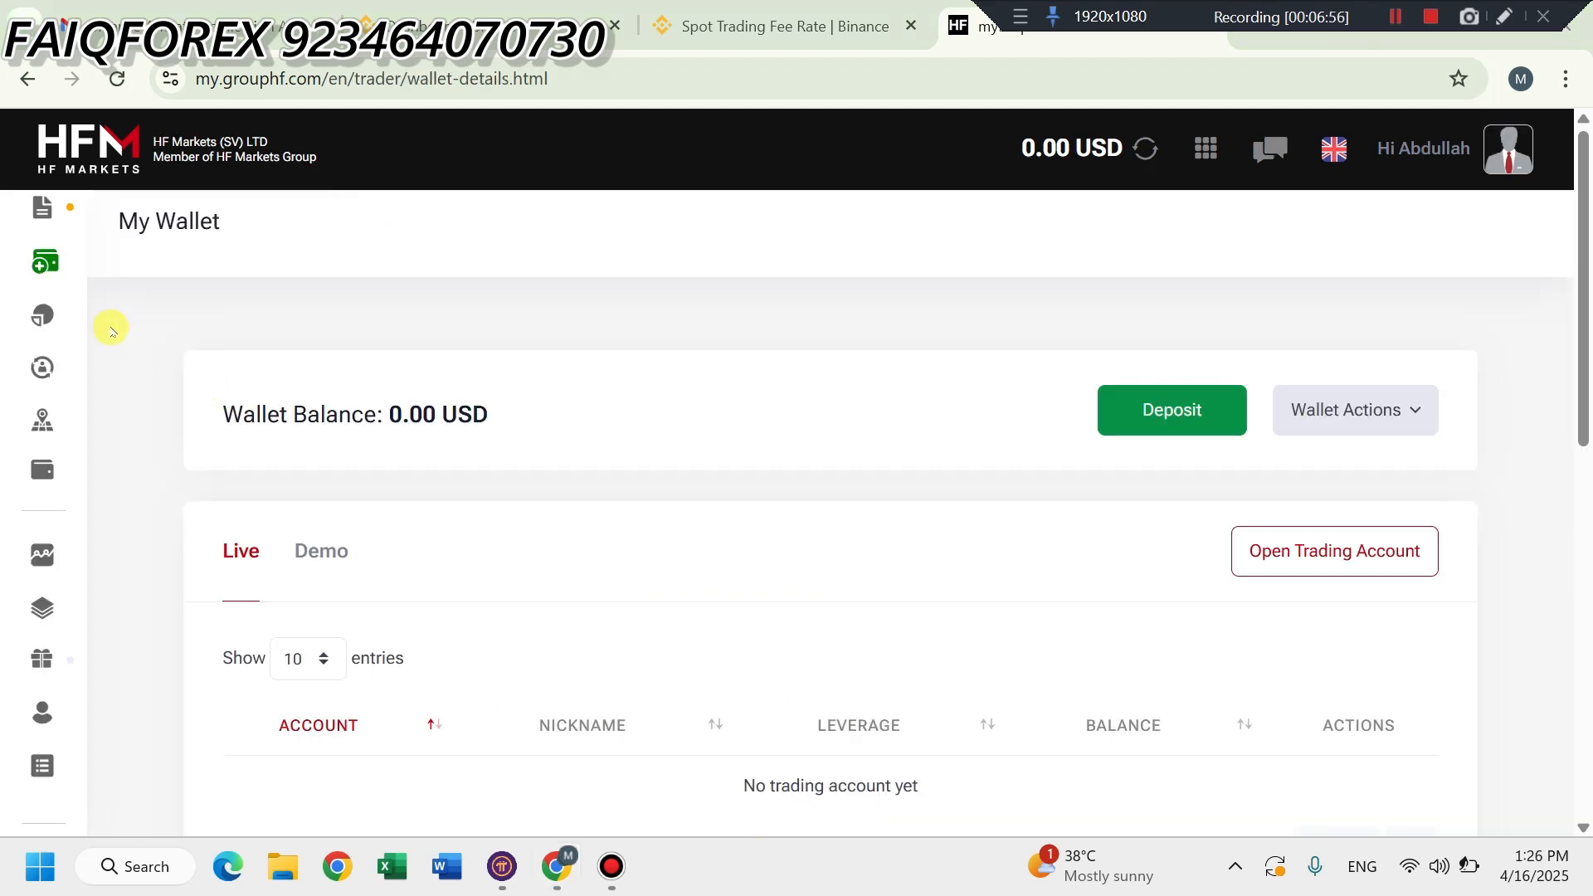
Show the My Wallet page with its 0.00 USD balance and no trading accounts
mouse_move(41, 270)
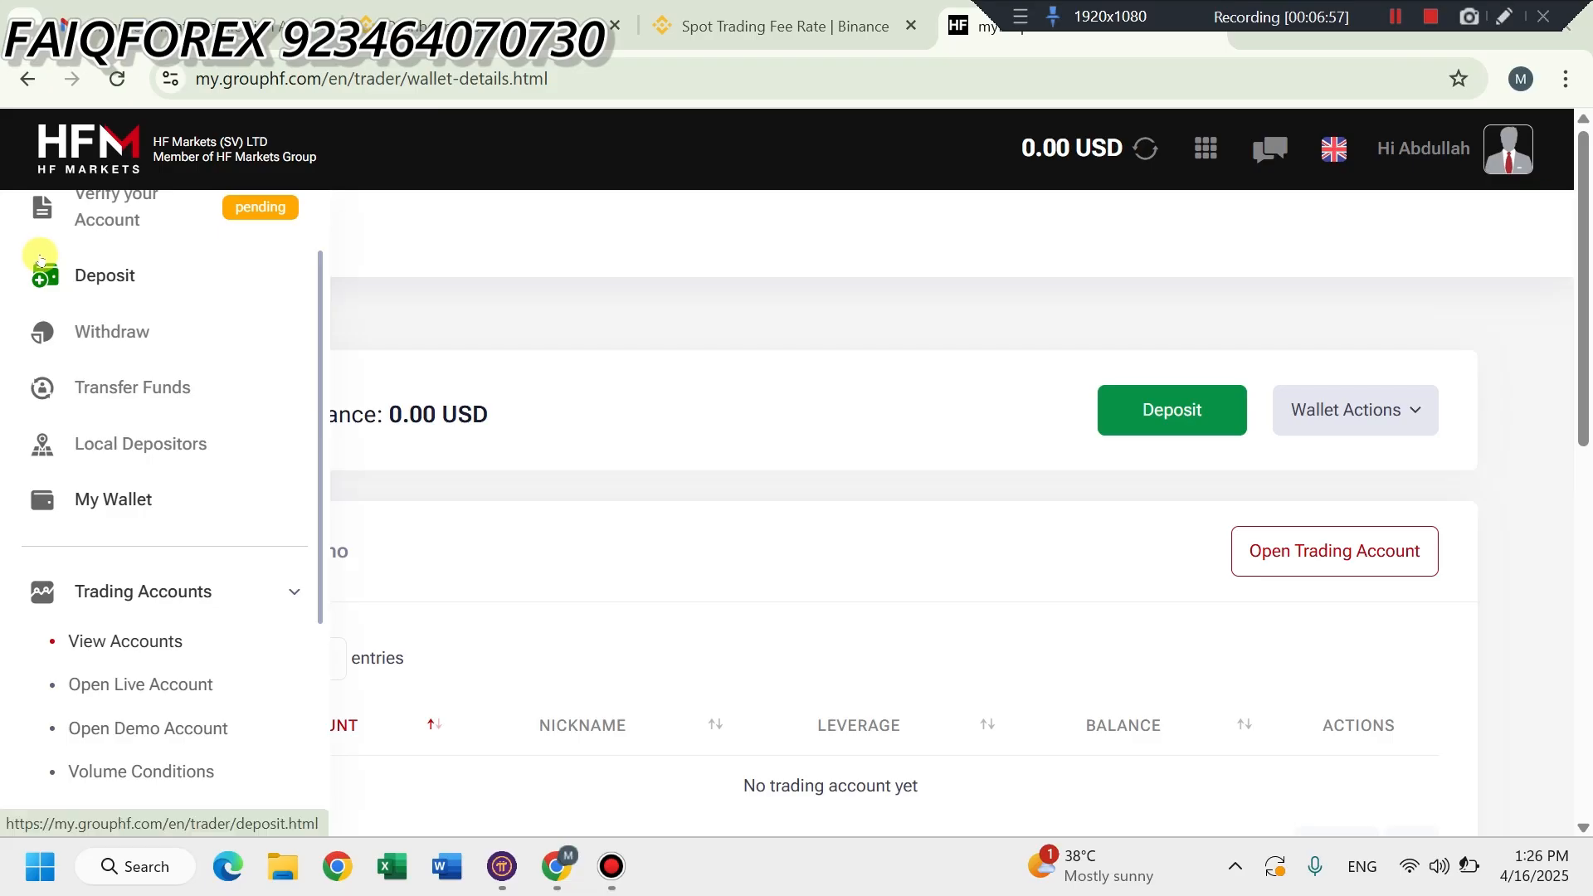
scroll(33, 378, "up", 2)
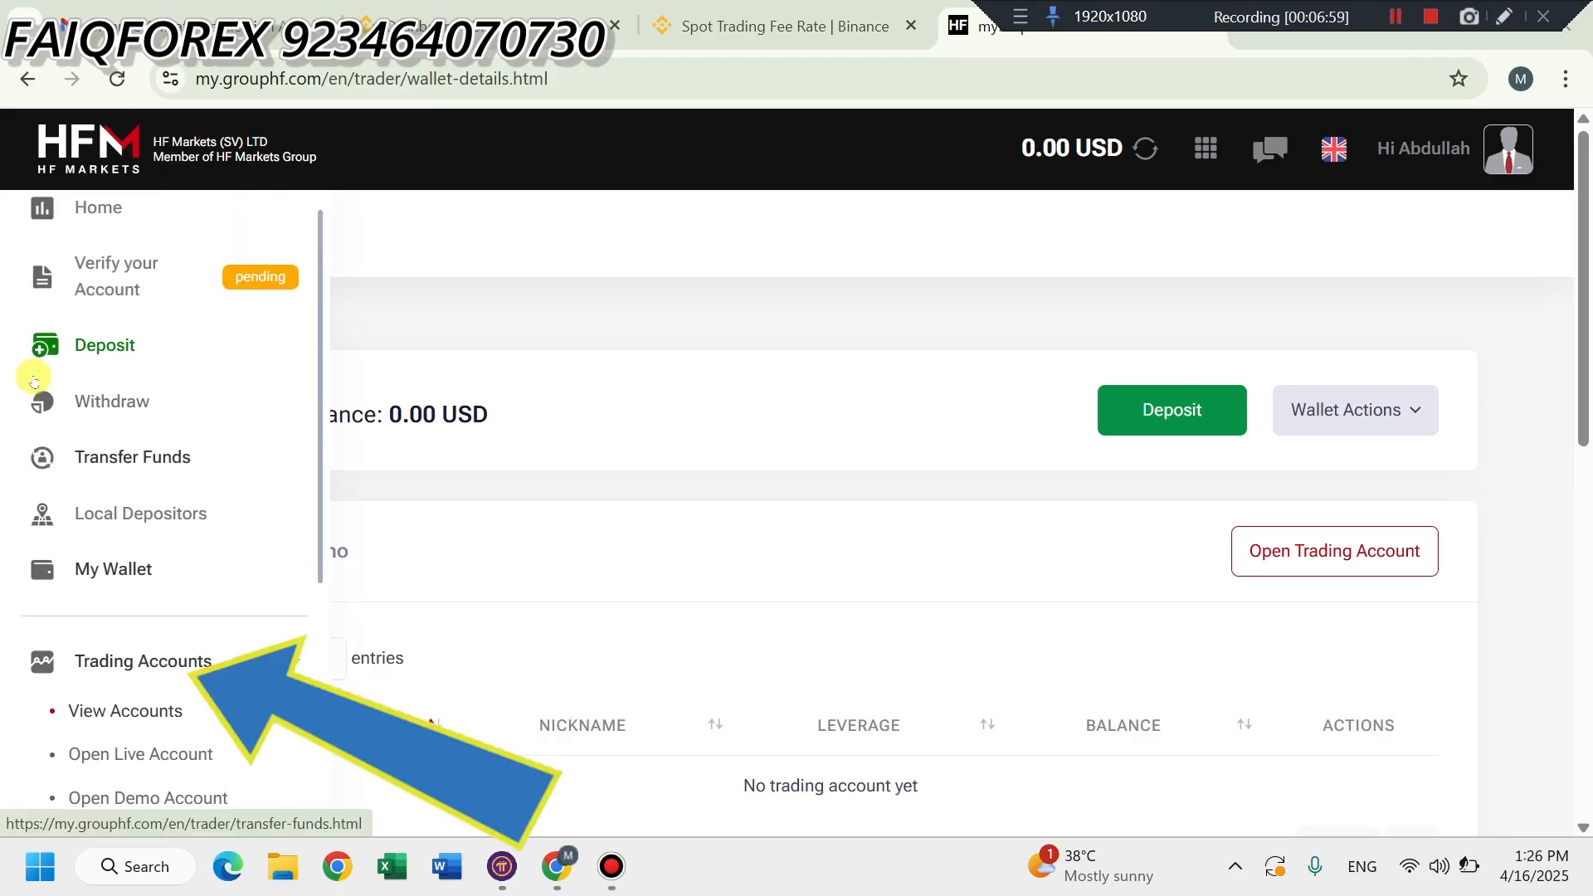
scroll(33, 377, "down", 2)
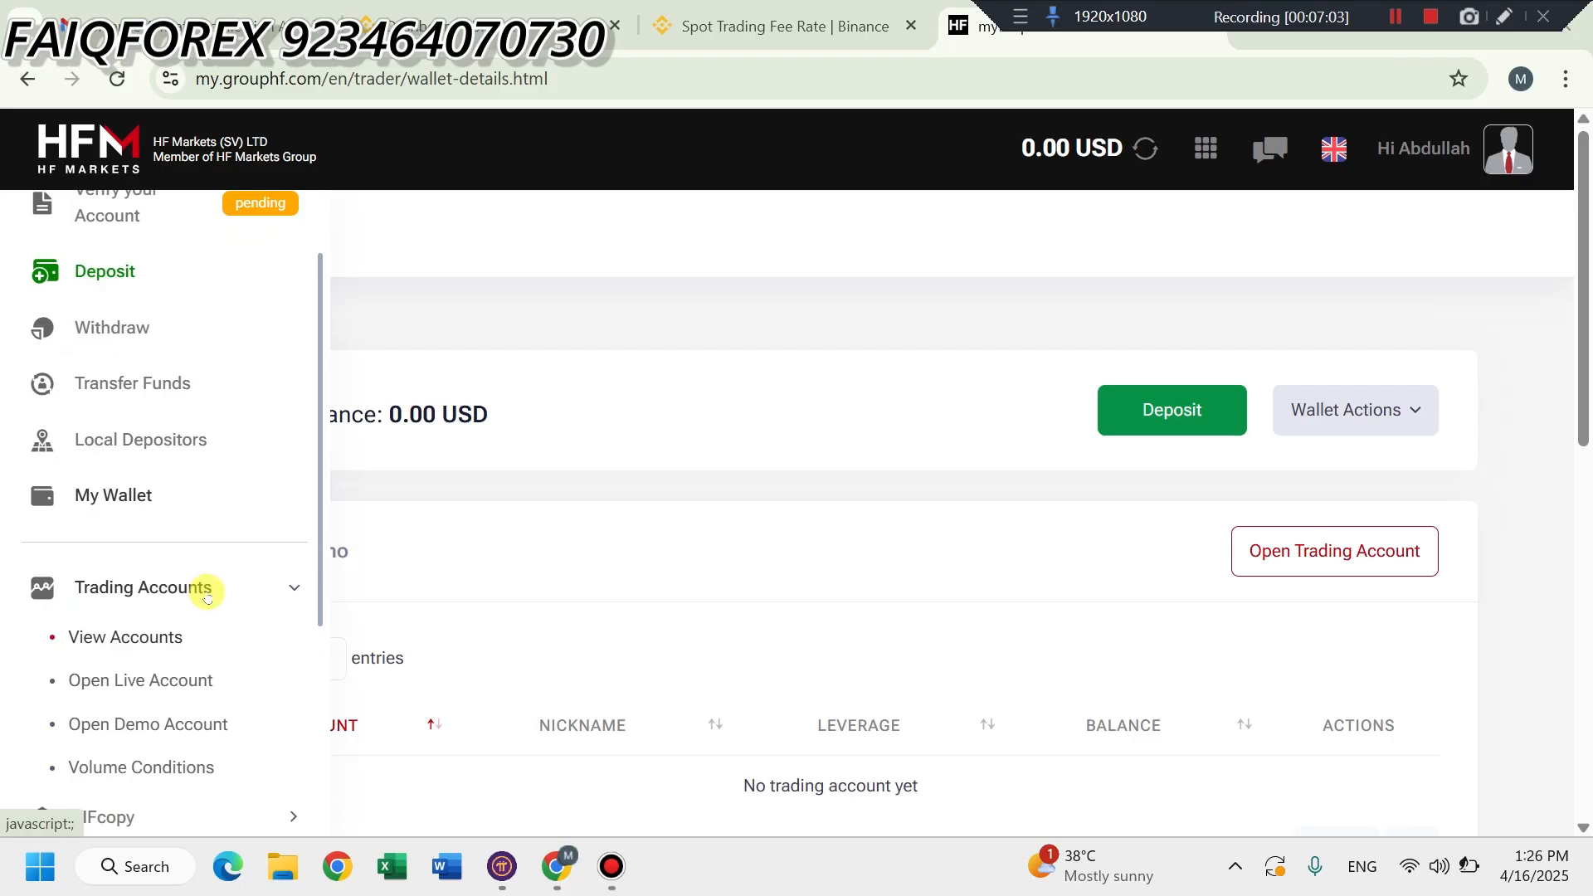
Open Live Account and browse the Cent, Premium, Zero Spread and Pro account cards
left_click(126, 689)
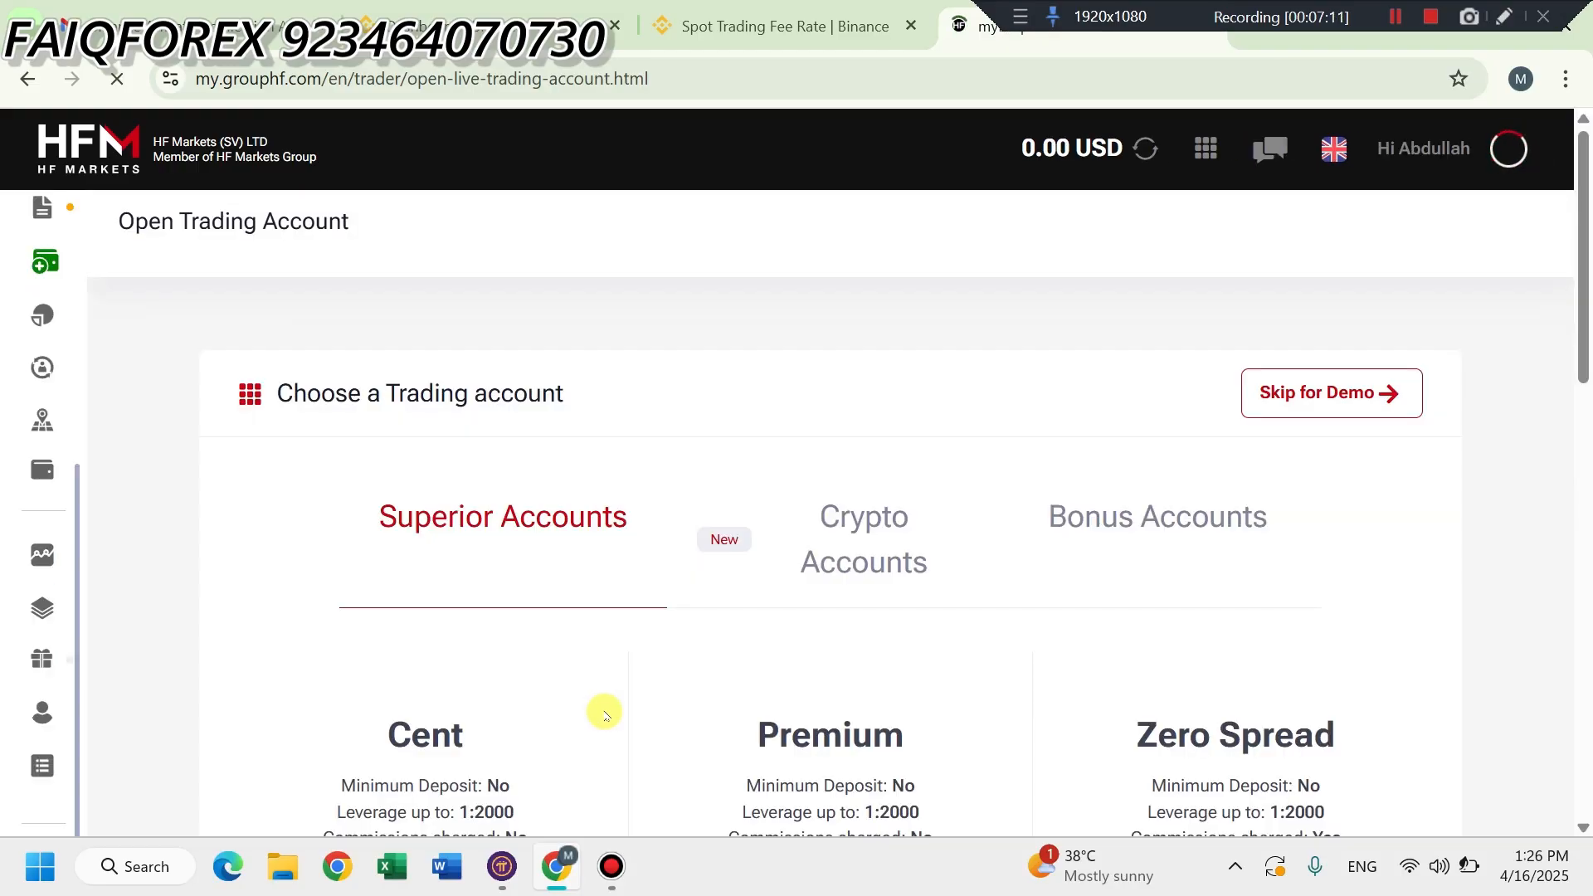
scroll(606, 714, "down", 3)
scroll(606, 713, "down", 1)
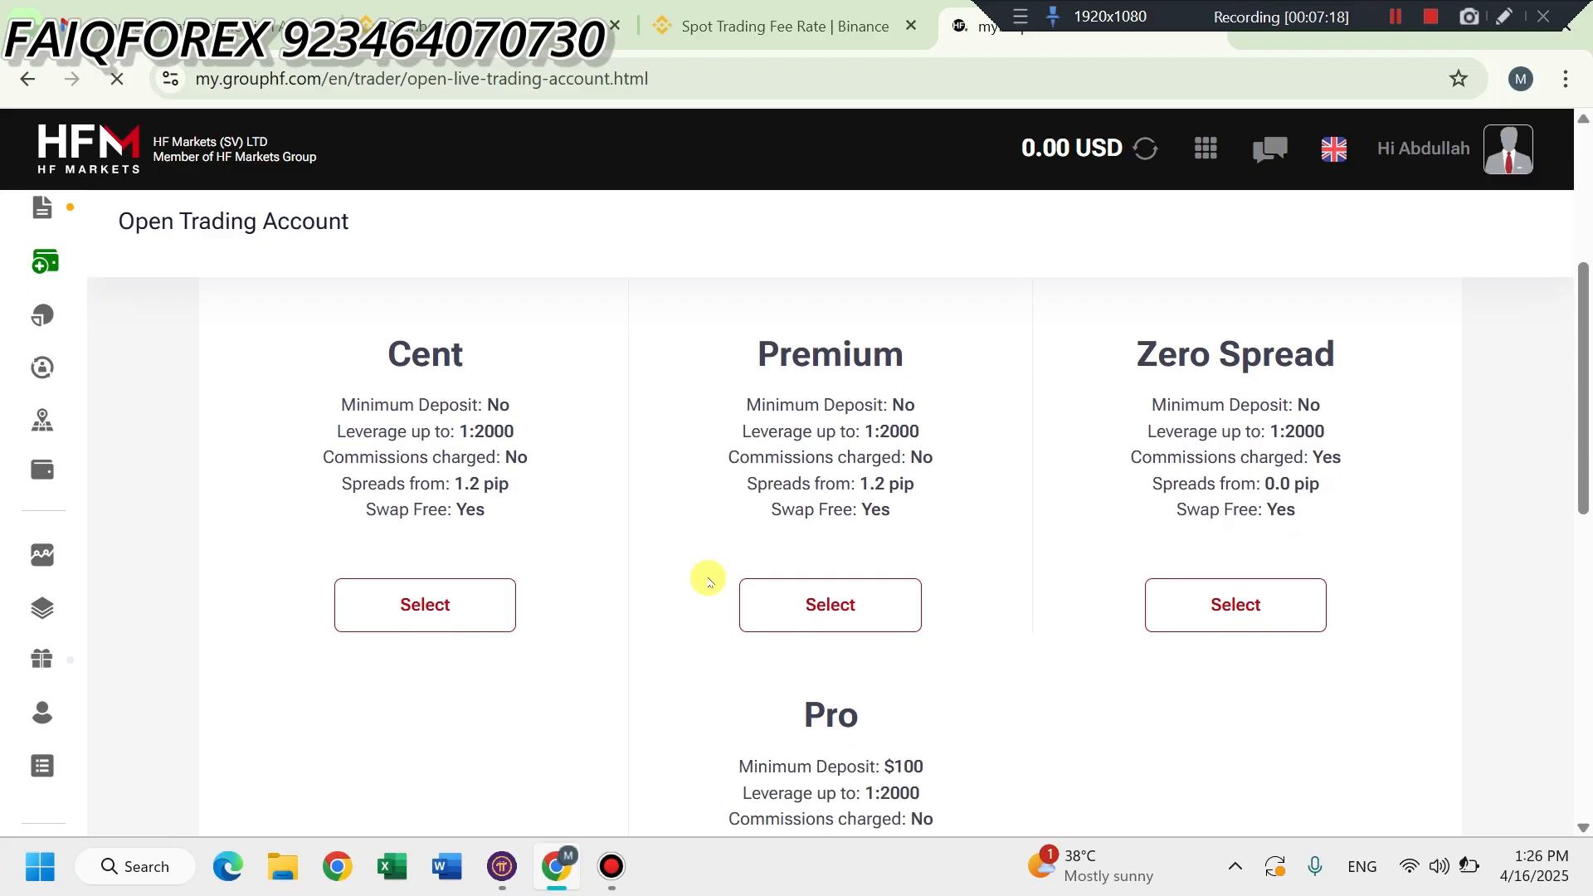
scroll(894, 730, "down", 3)
scroll(891, 735, "up", 2)
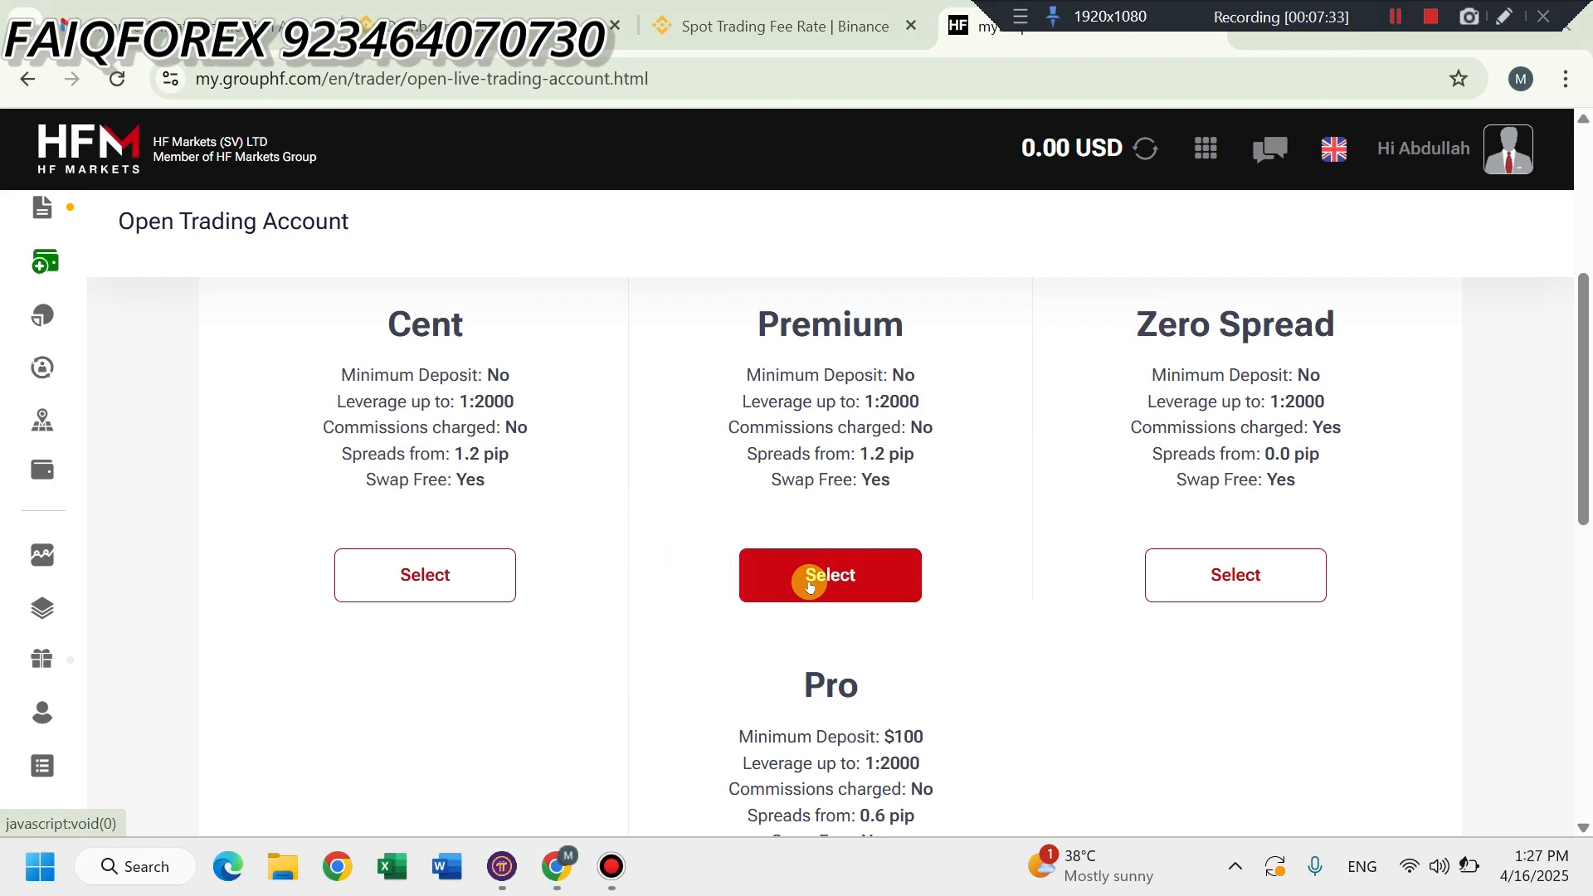
Select the Premium account type and scroll to the phone verification methods
left_click(809, 583)
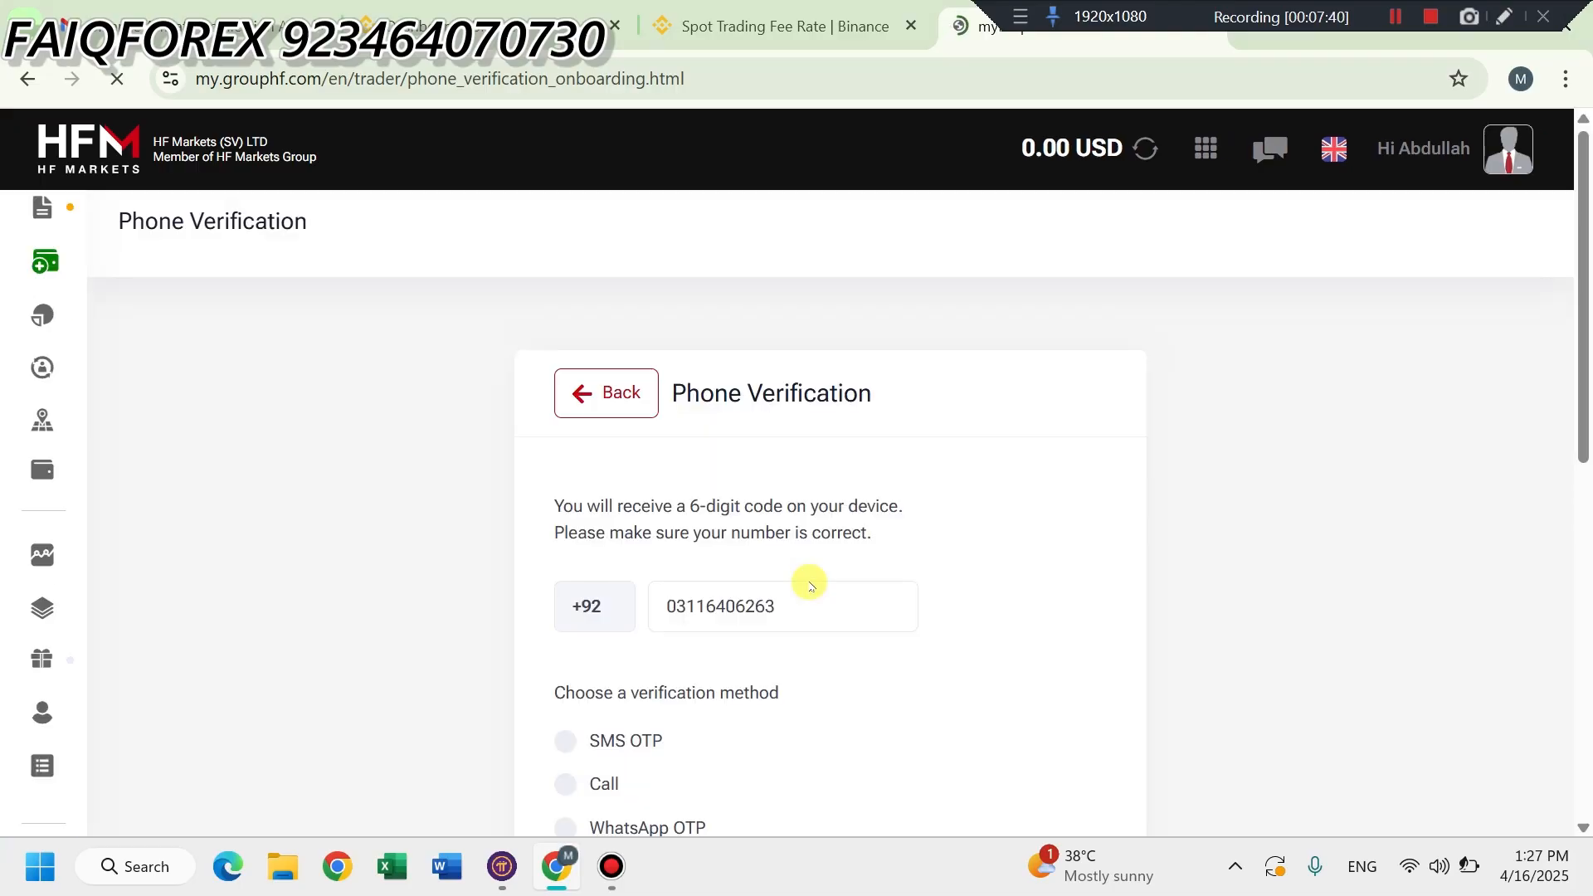
scroll(796, 577, "down", 1)
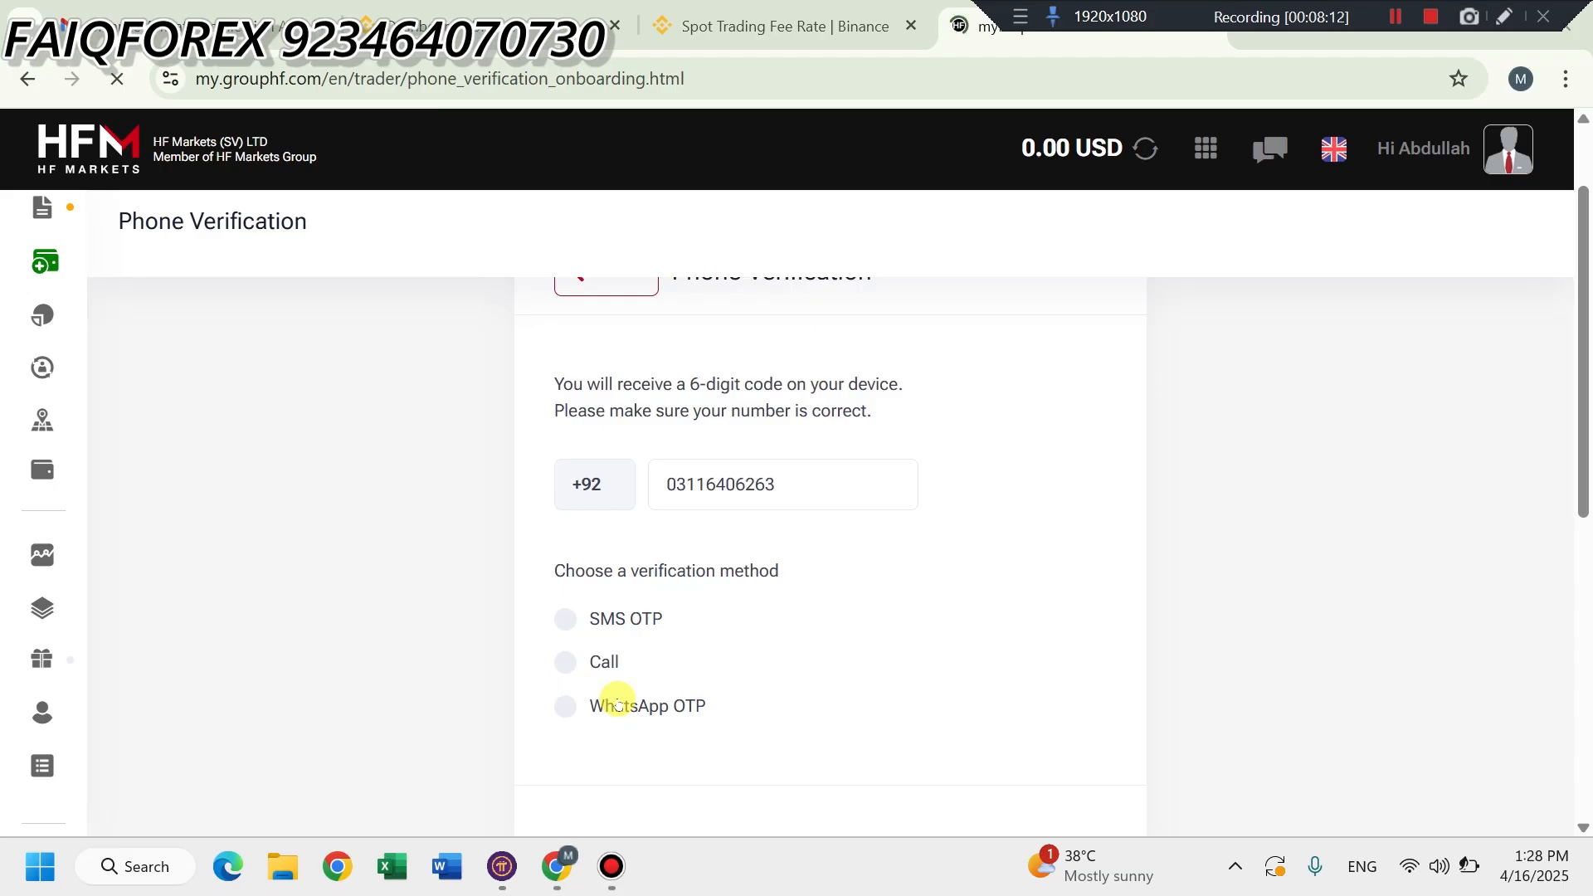
Choose SMS OTP and confirm the registered date of birth to get the code sent
left_click(648, 614)
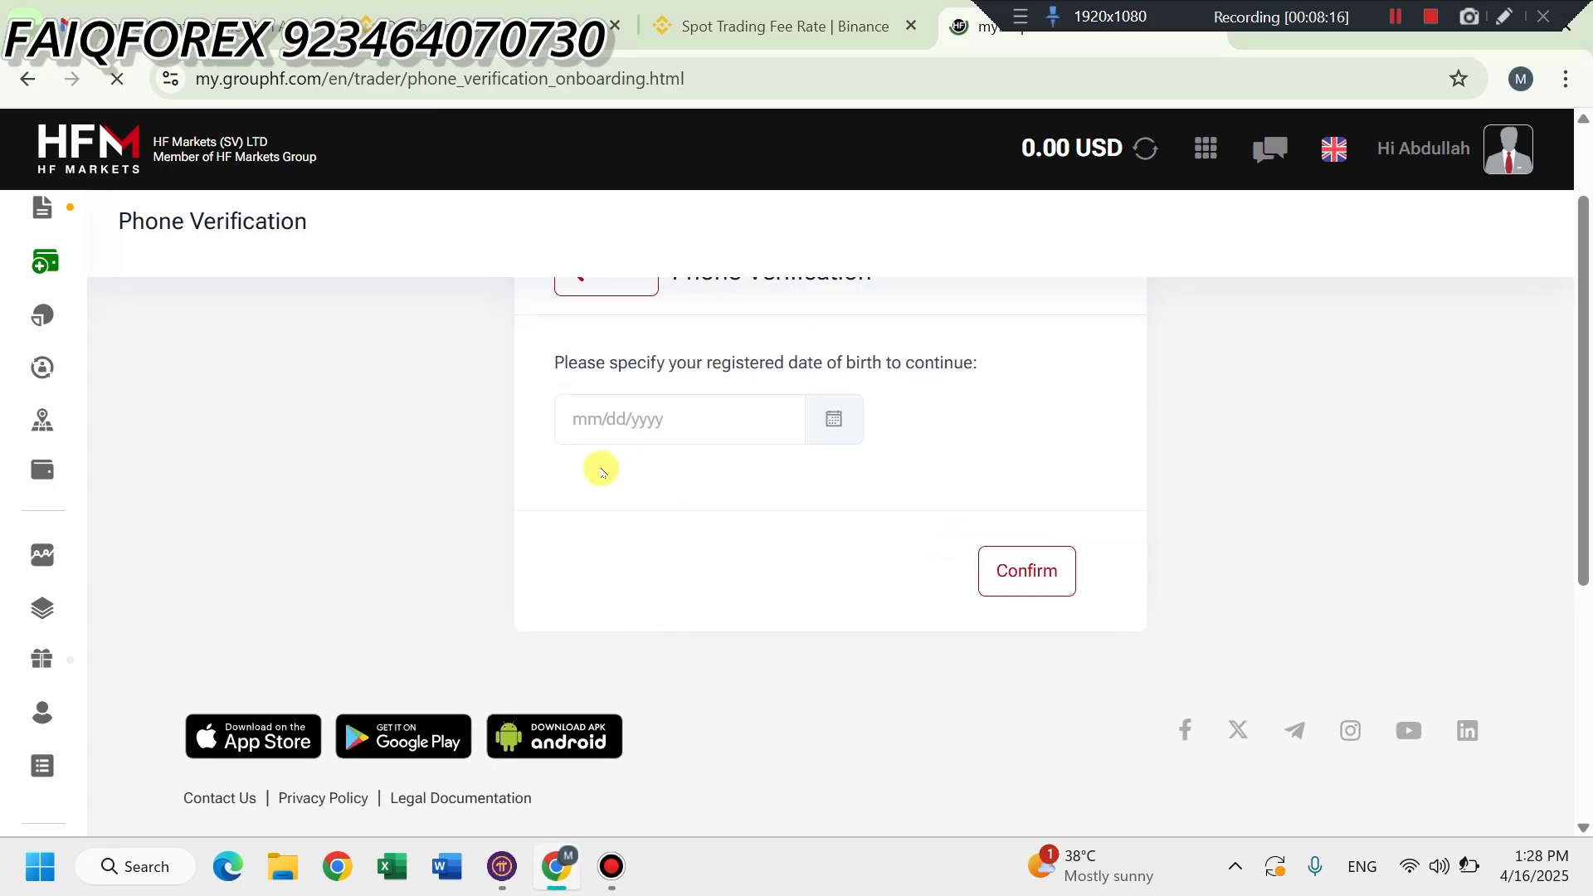
scroll(587, 469, "up", 1)
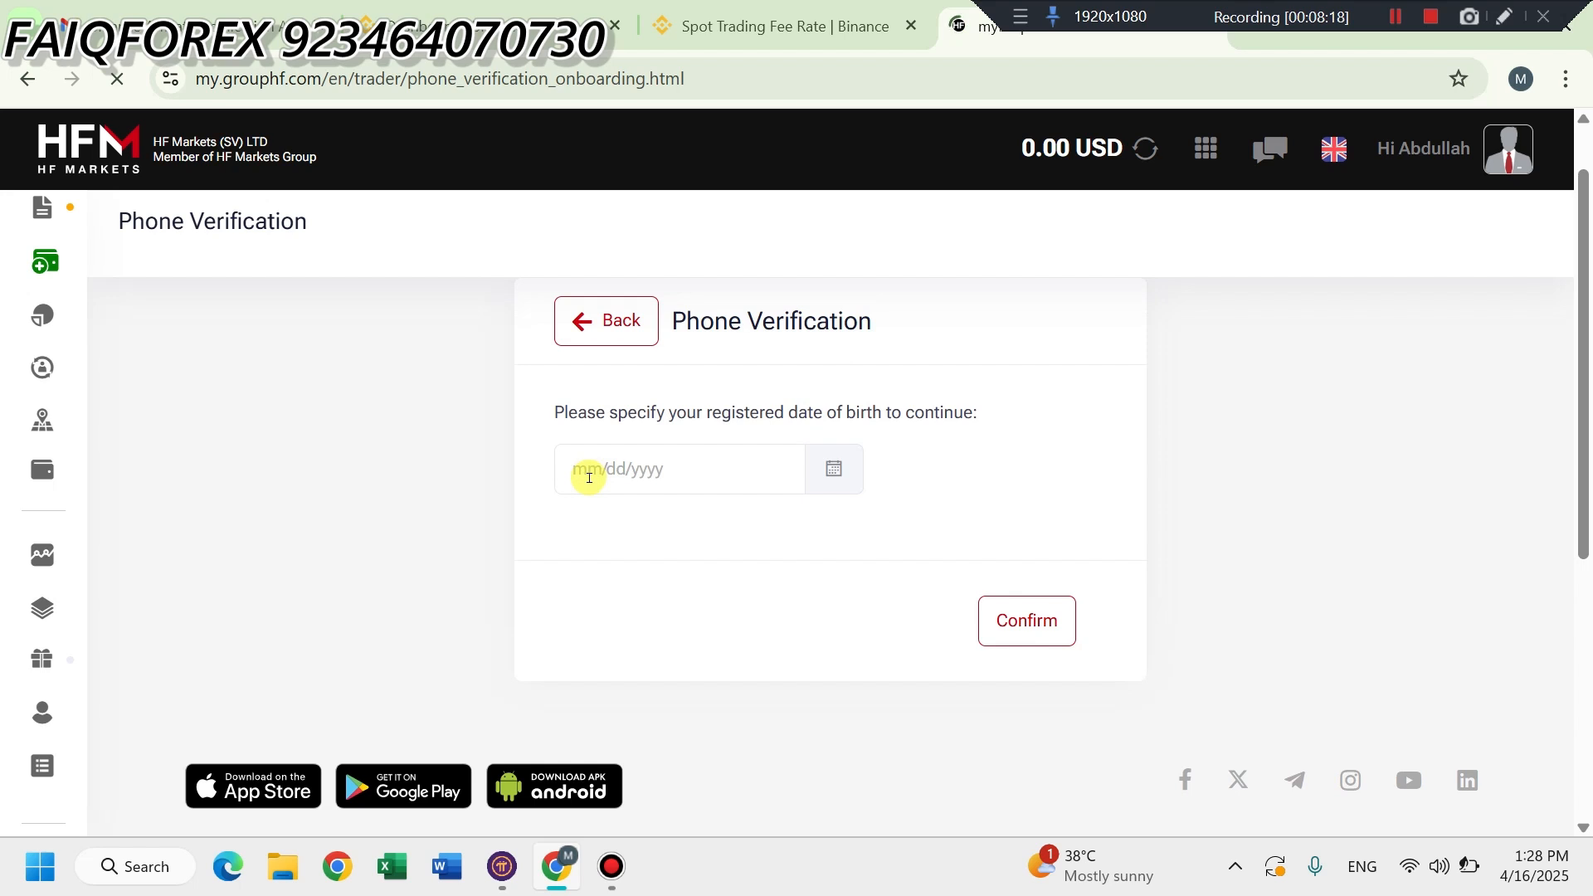
left_click(589, 477)
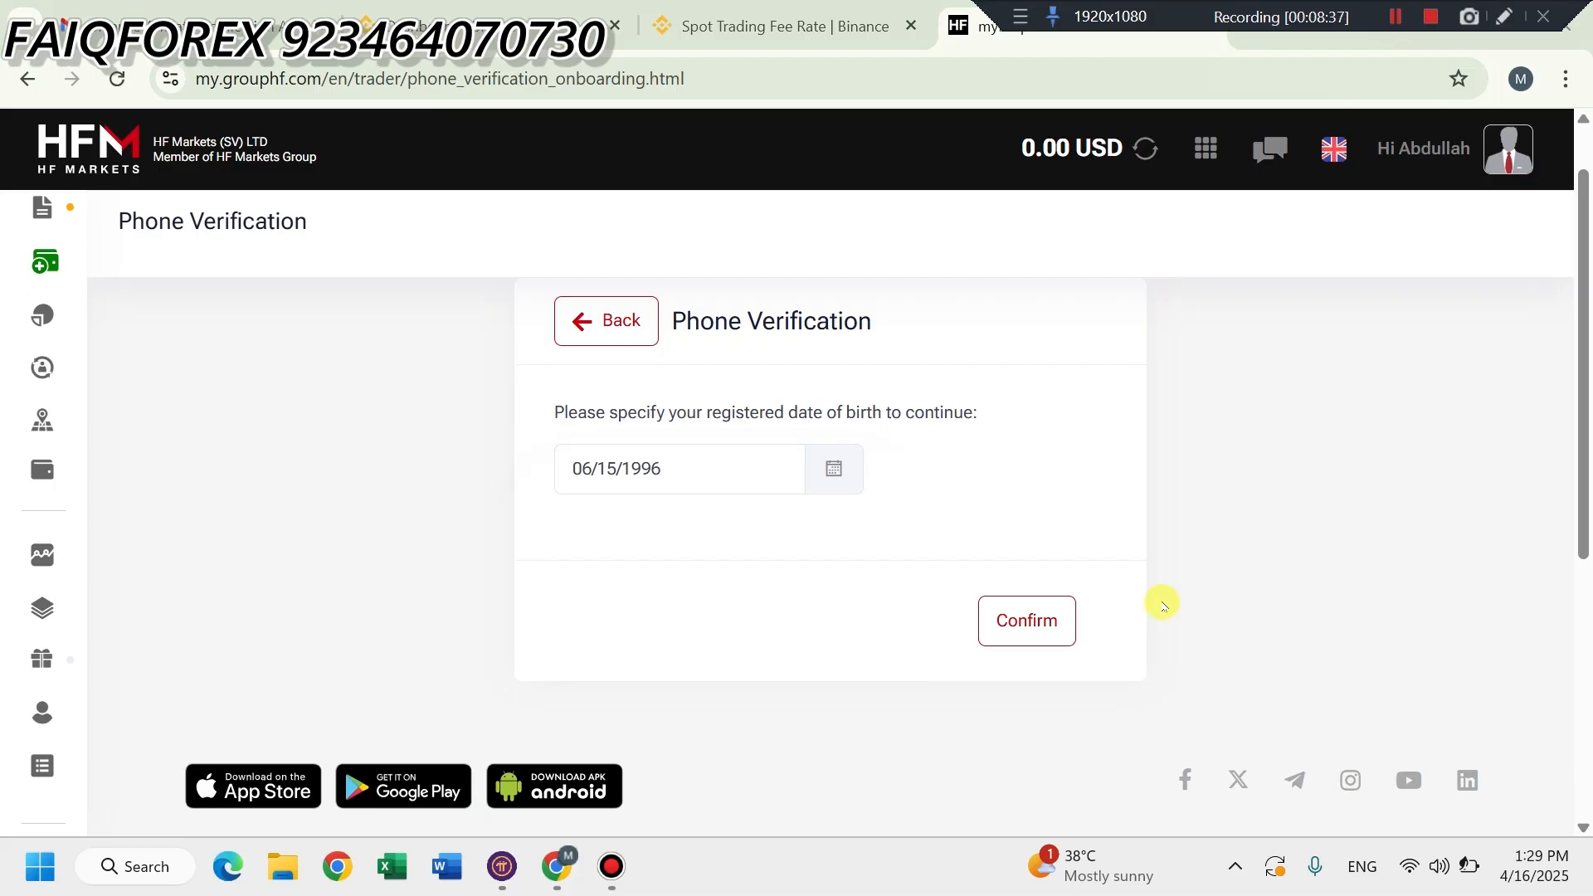
left_click(1022, 615)
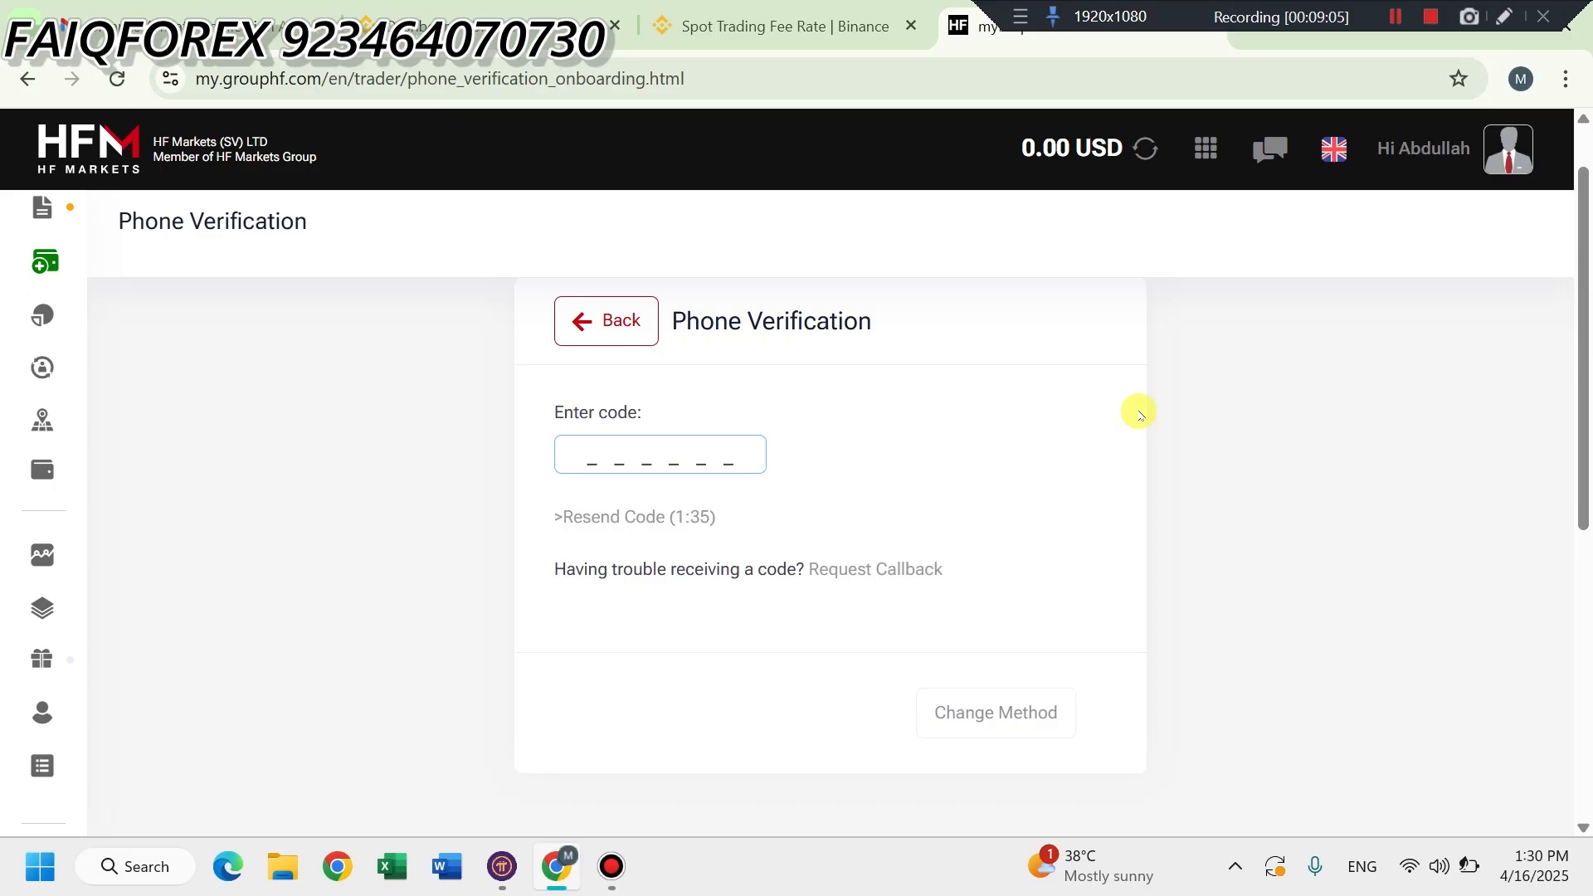
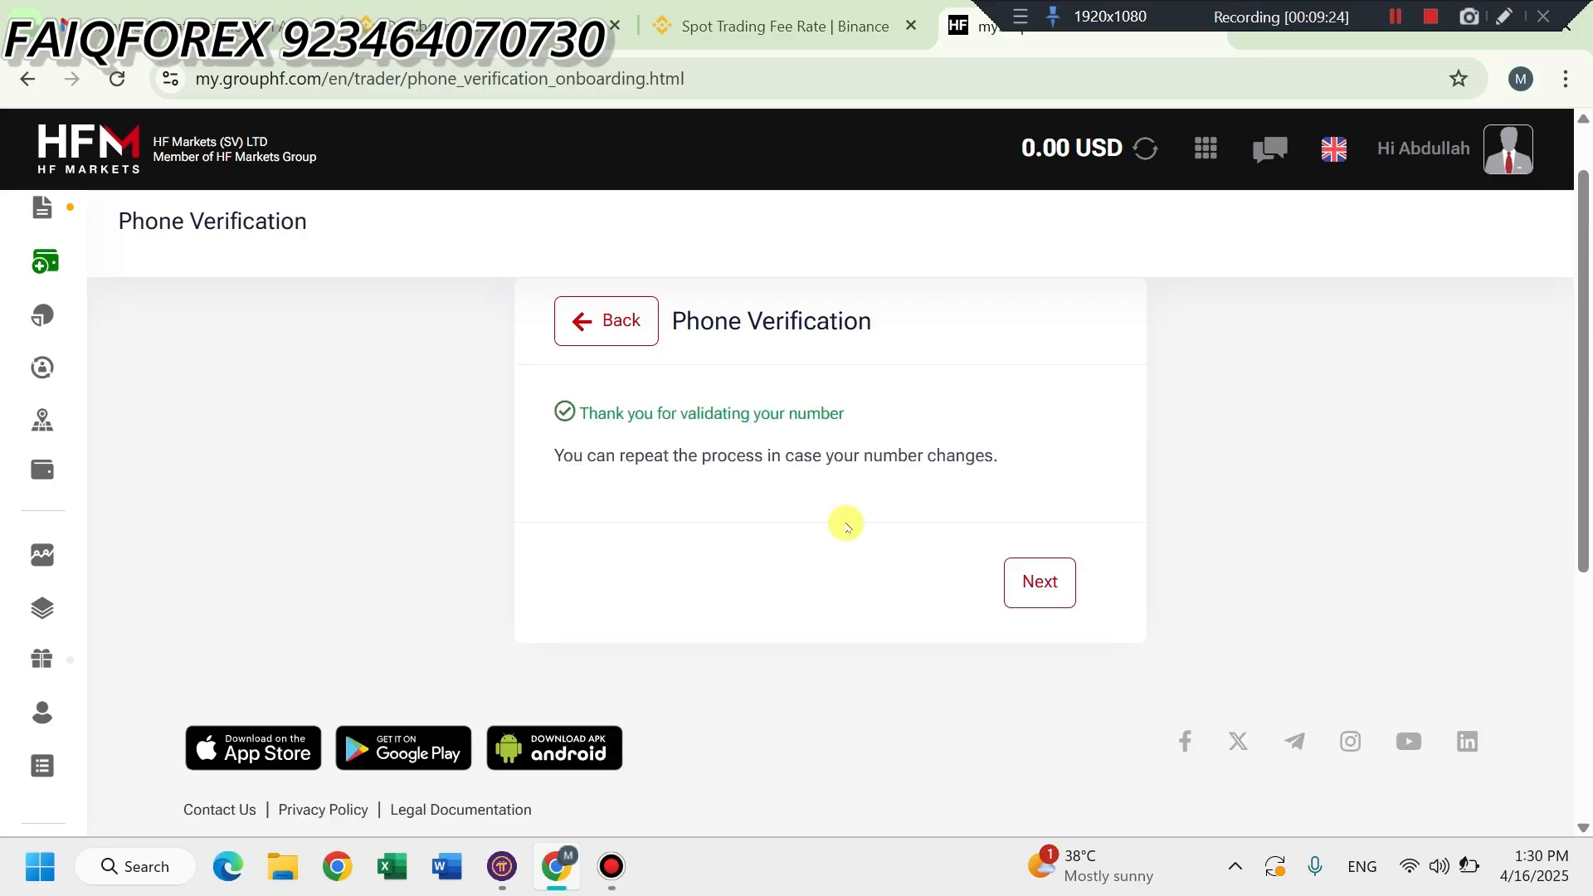
Enter the received SMS verification code to validate the phone number, then continue
left_click(1025, 588)
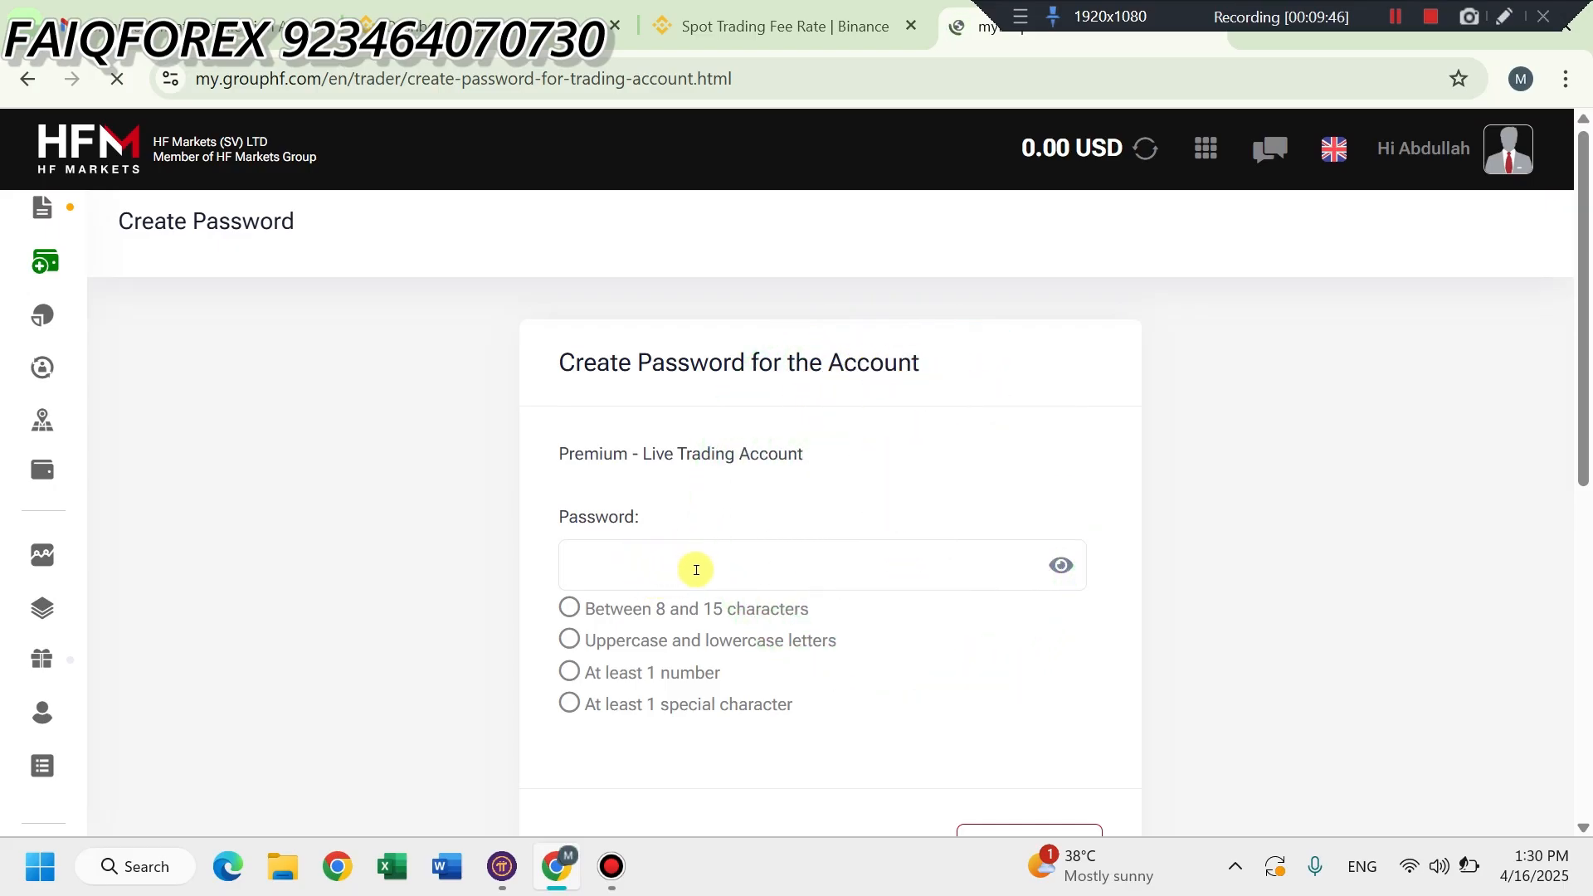
Go to the account Create Password page and decline the browser's suggested strong password
left_click(696, 569)
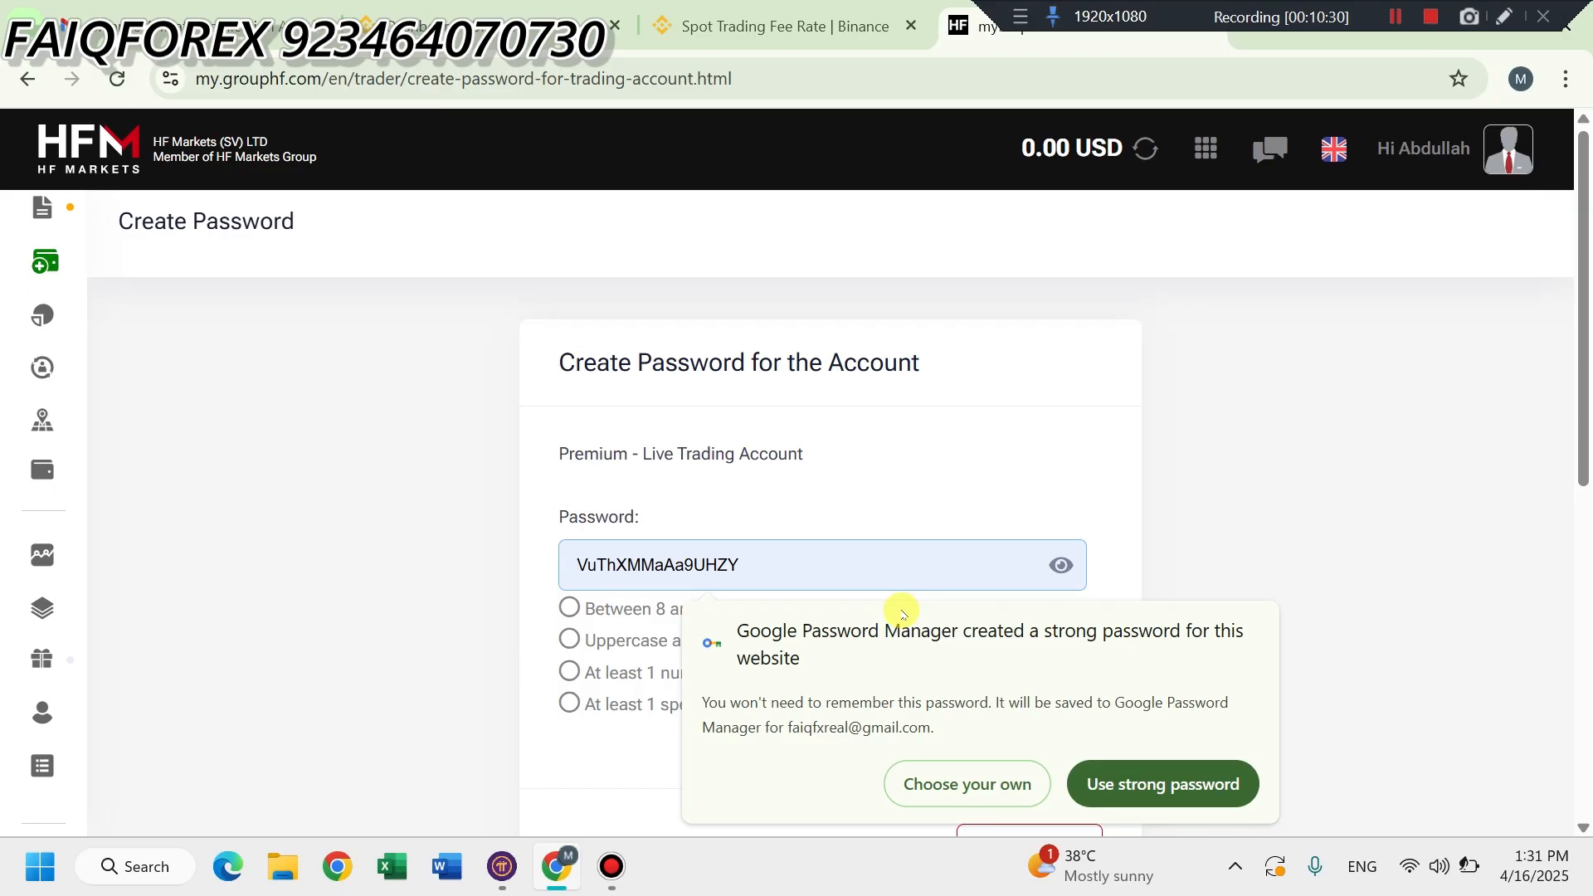
left_click(423, 652)
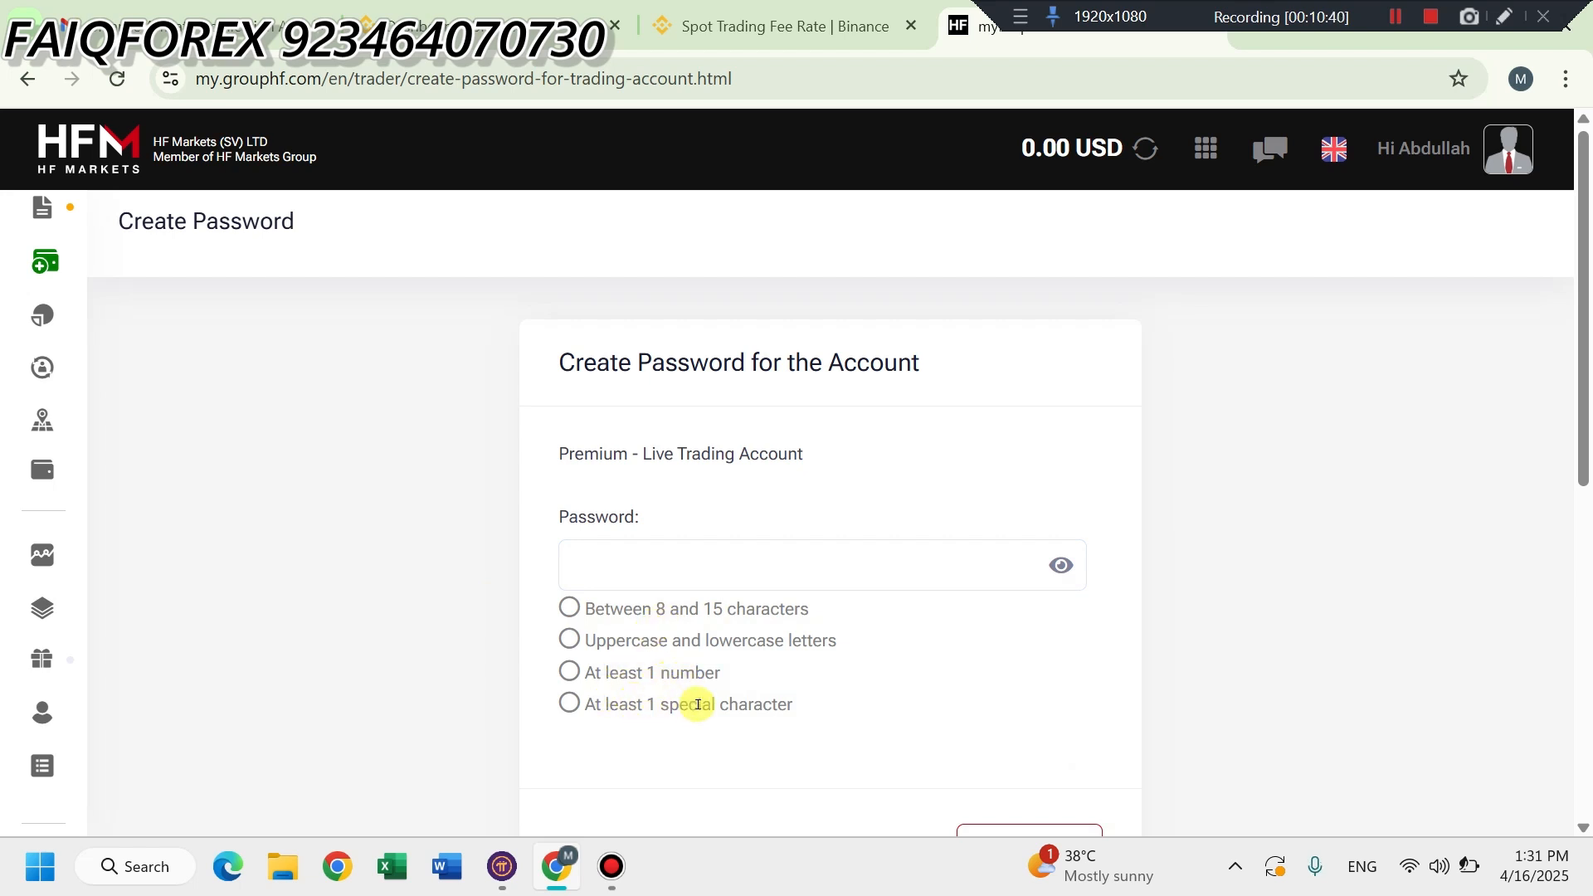
Enter a password meeting all four requirements, verify it in plain text, and open the account
left_click(640, 572)
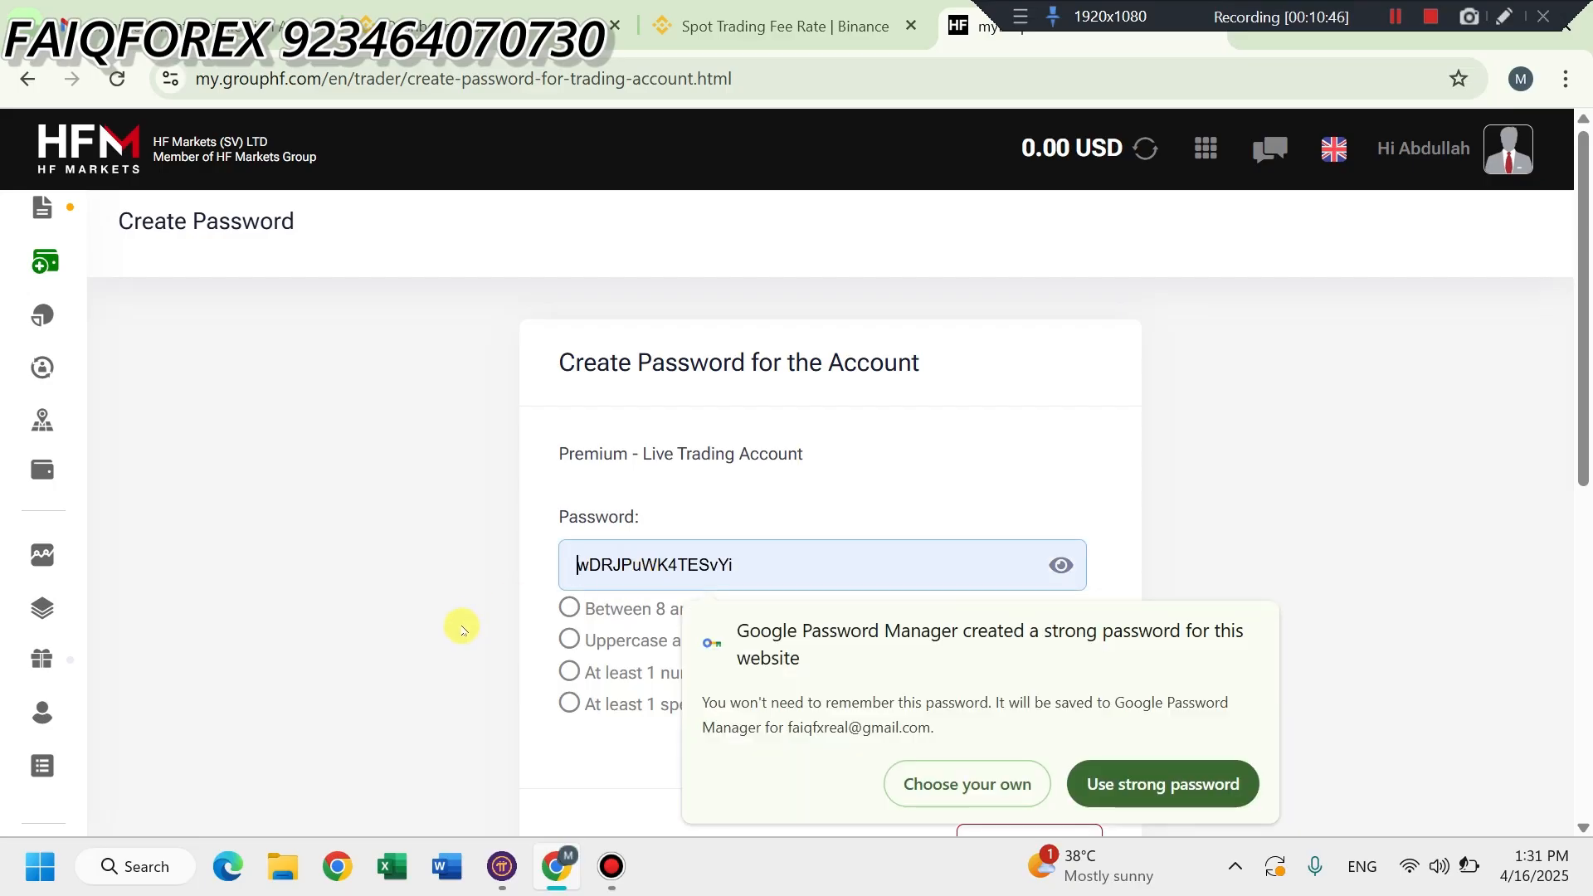
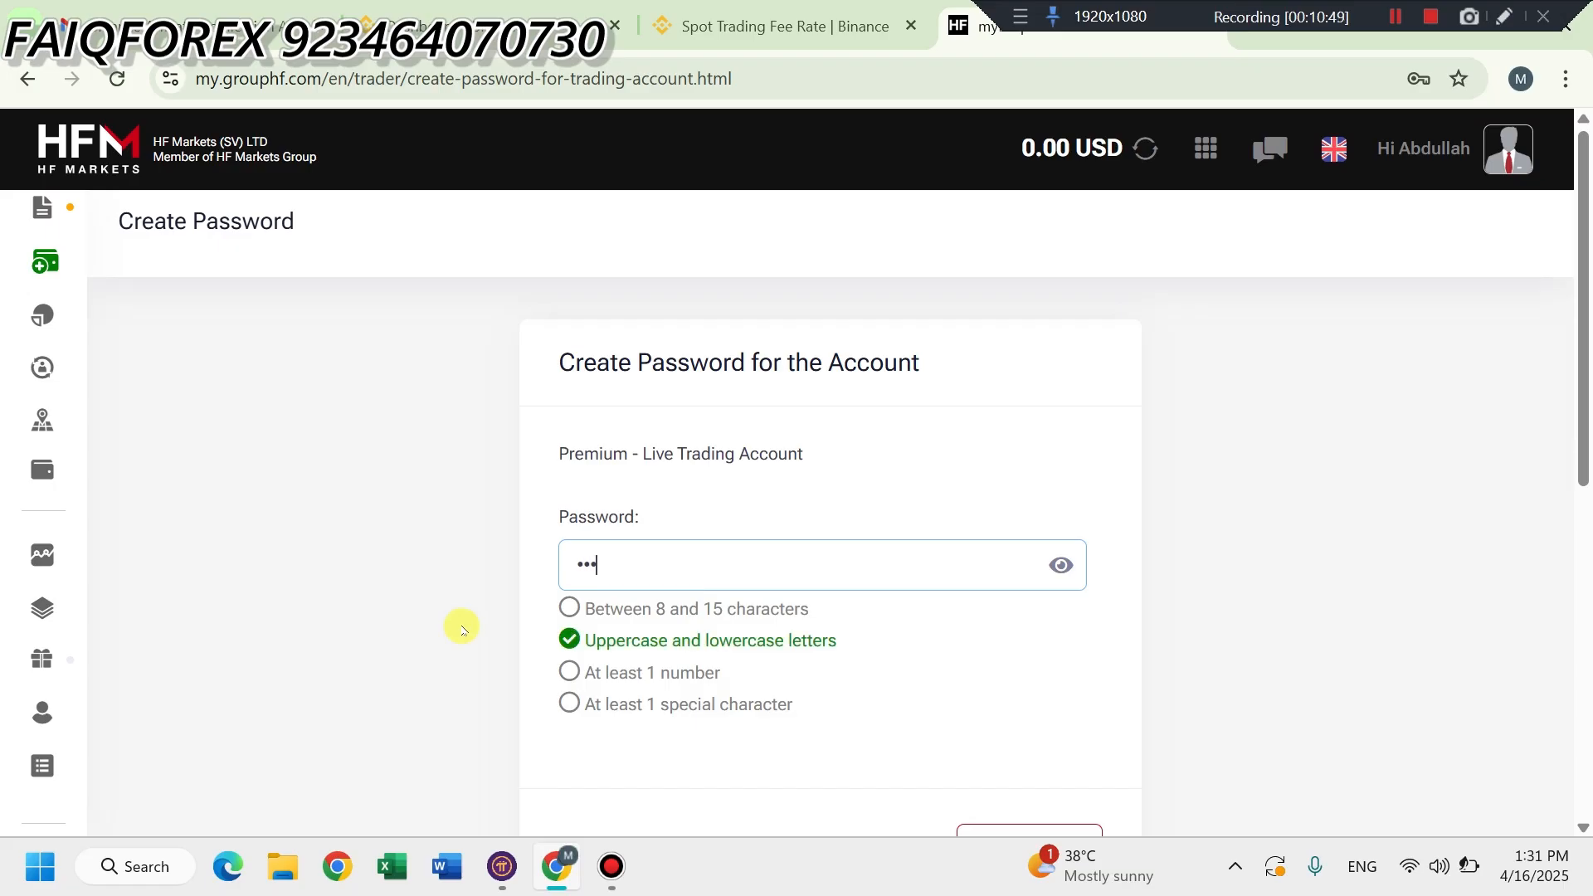
left_click(1061, 565)
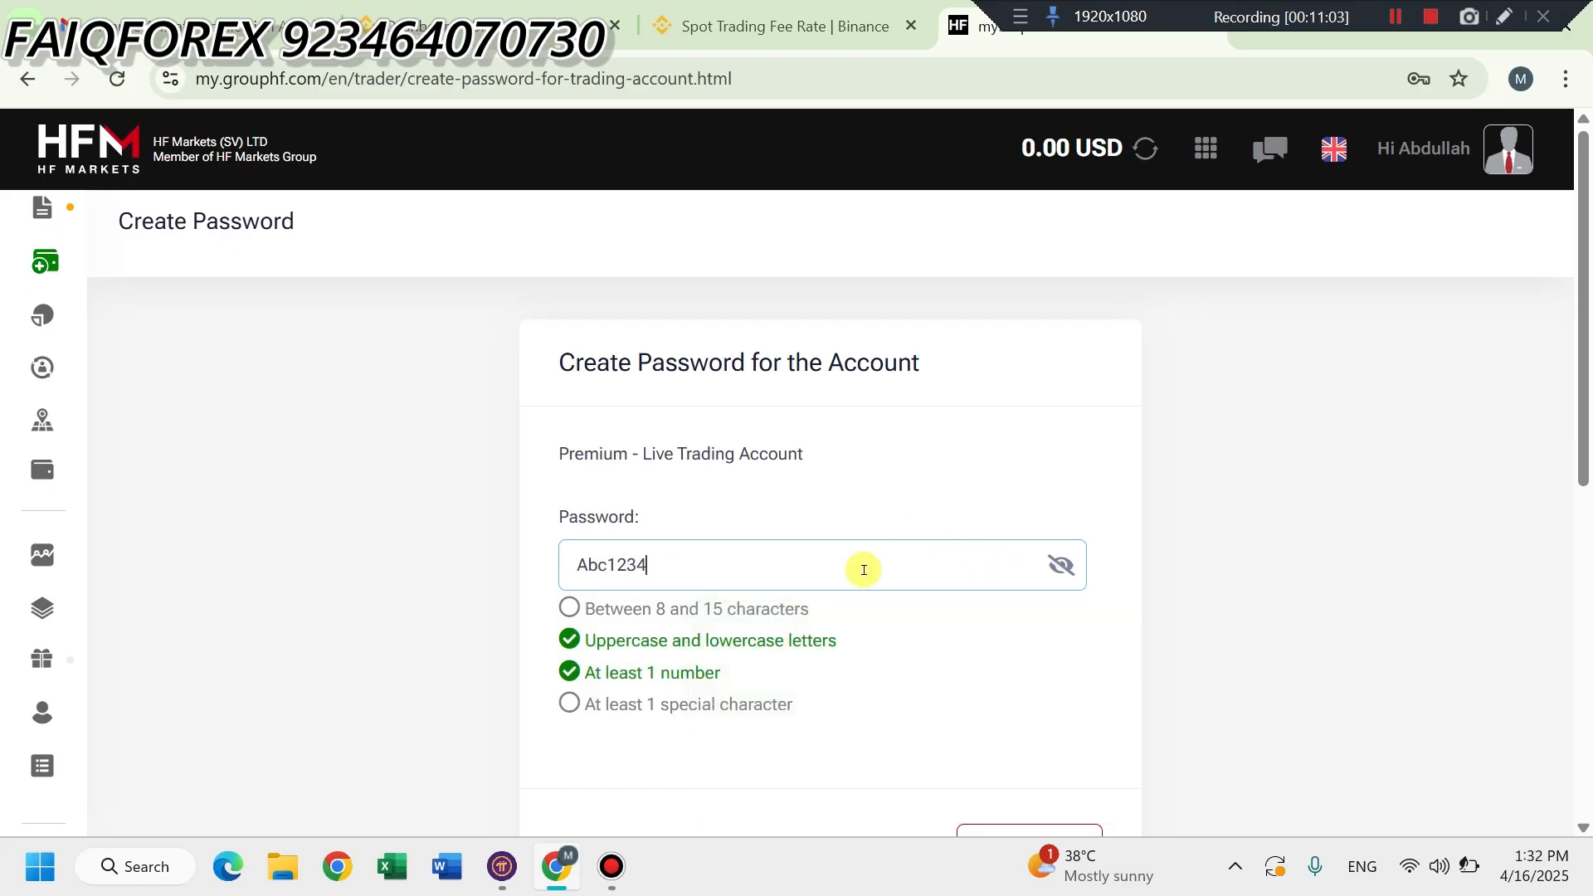
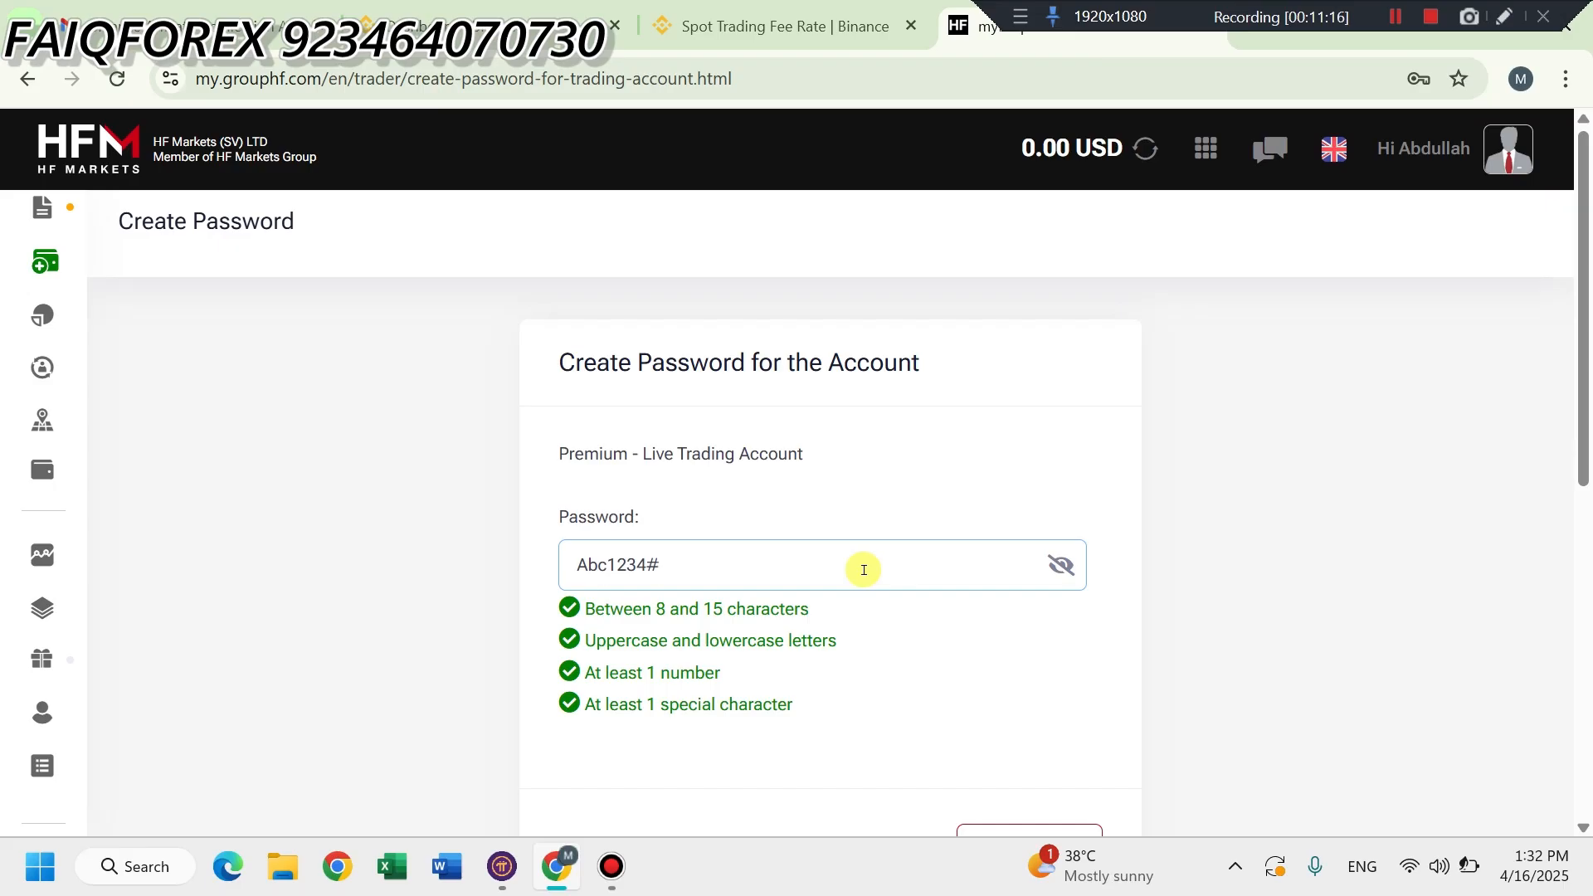
scroll(864, 570, "down", 1)
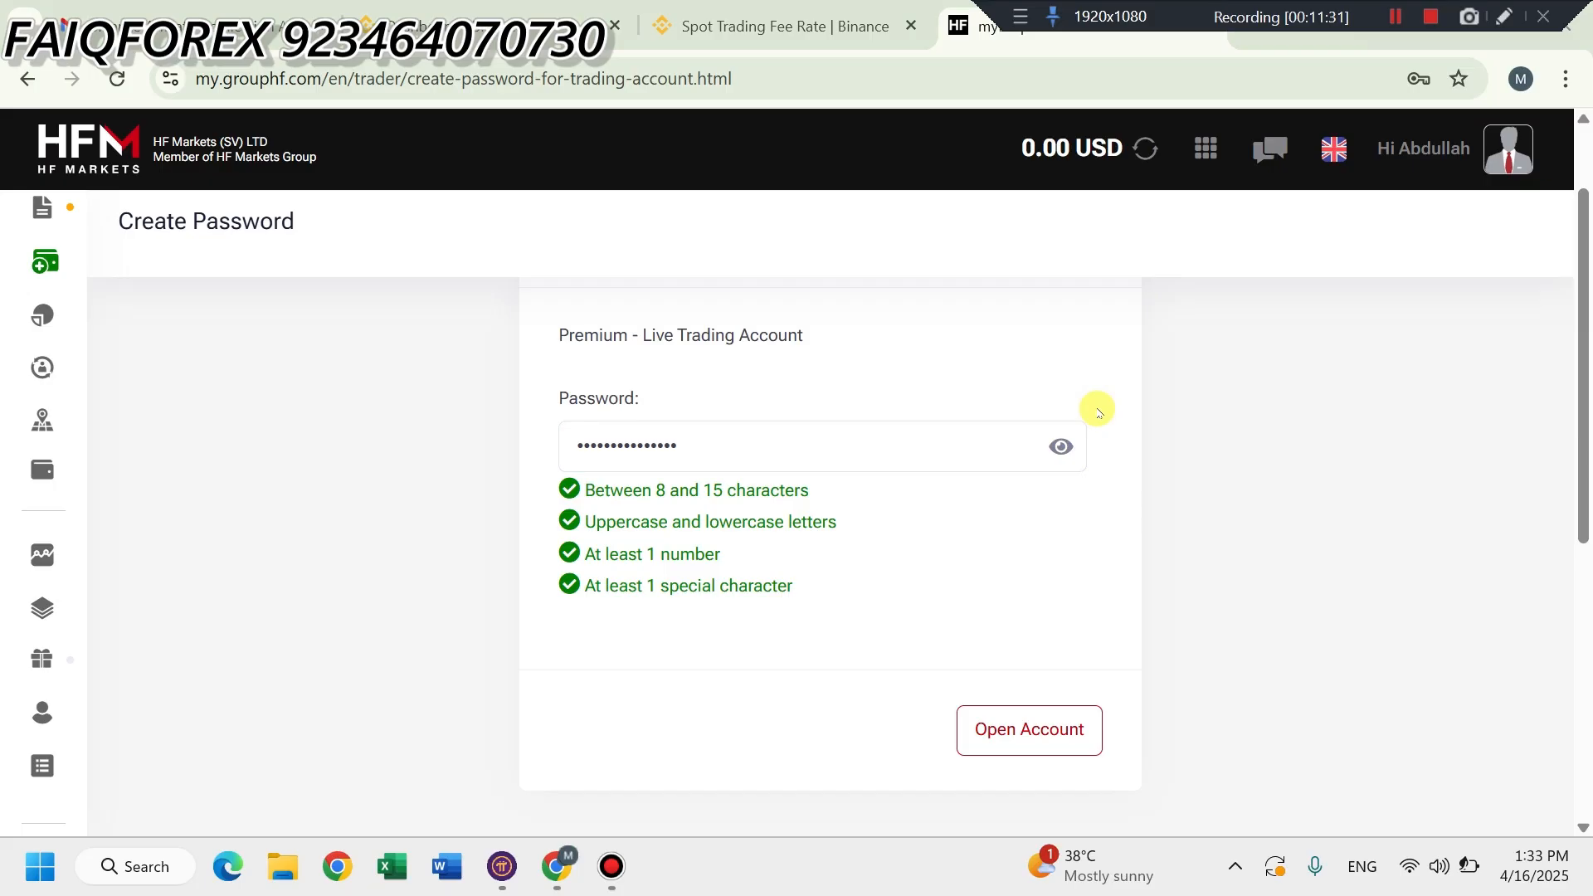
left_click(1033, 745)
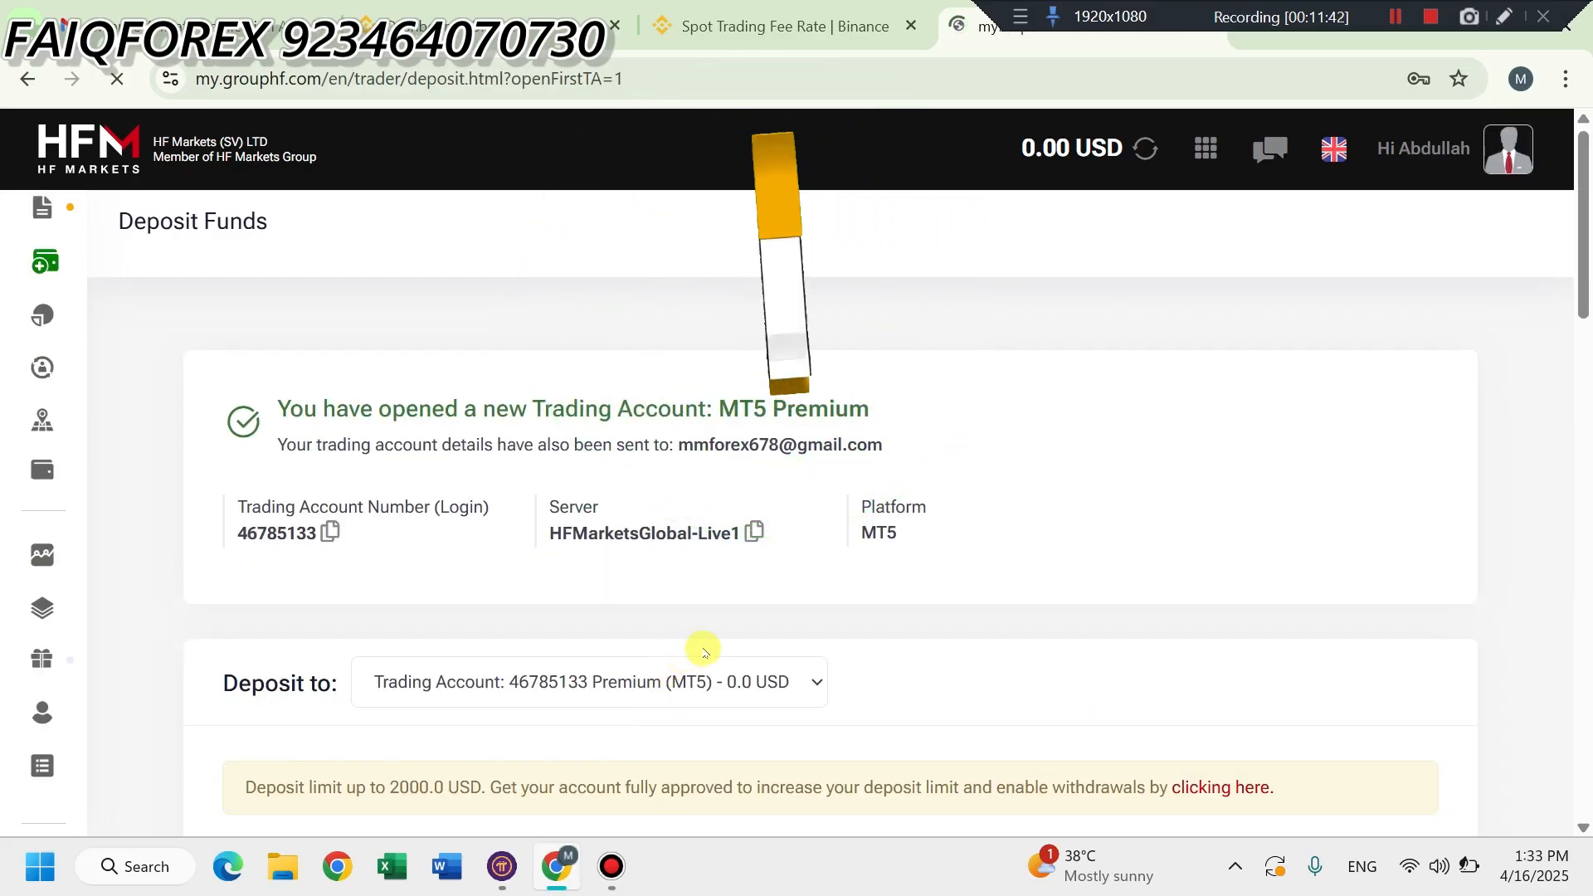
scroll(706, 651, "down", 1)
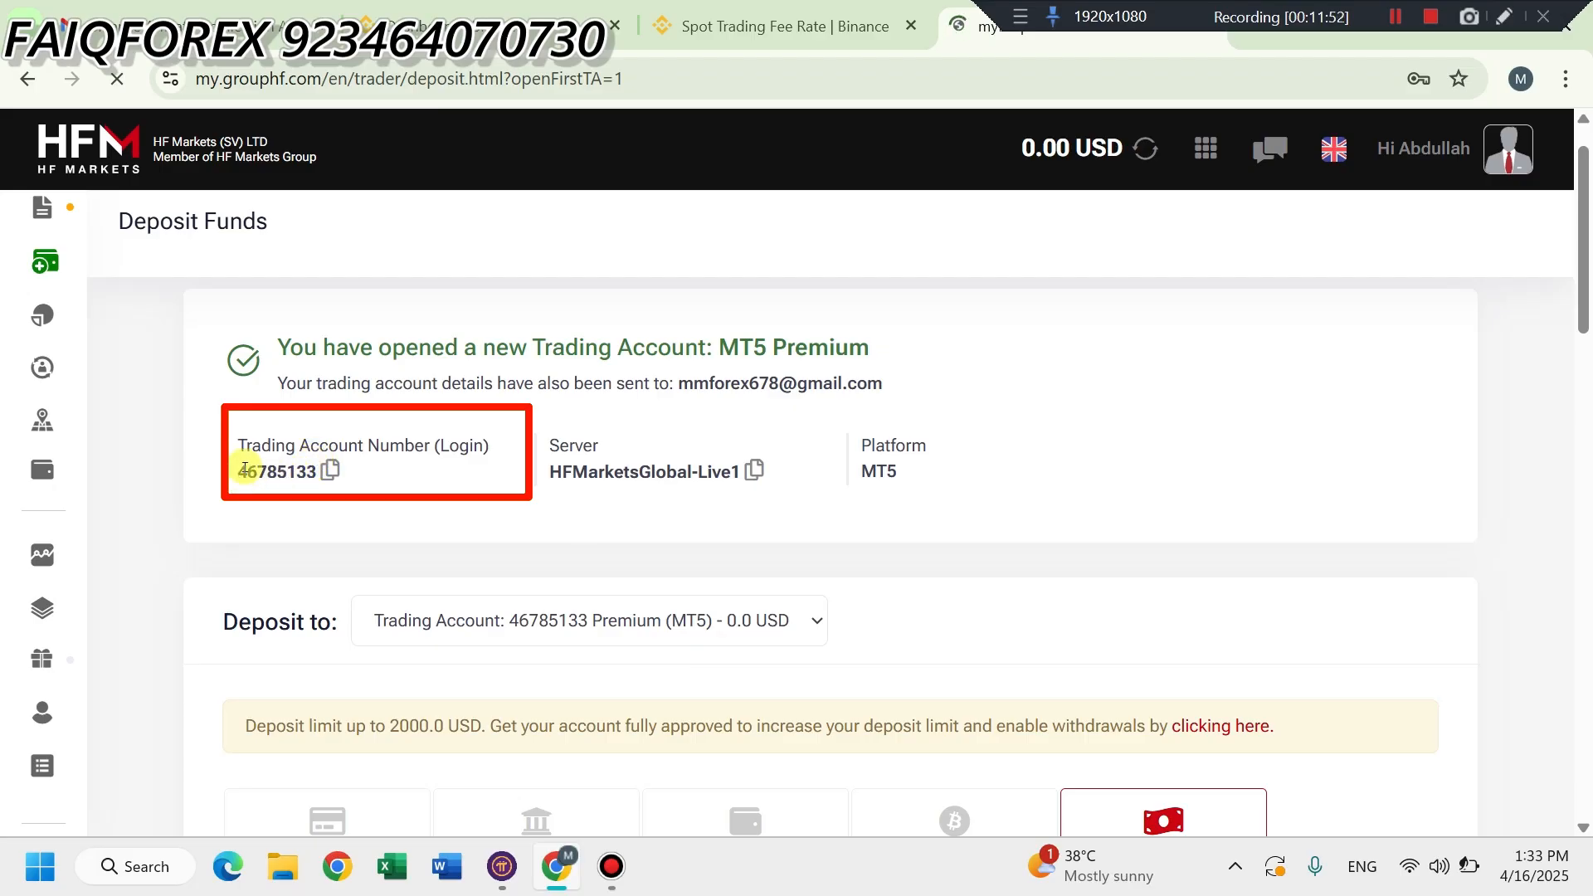
left_click_drag(238, 471, 340, 477)
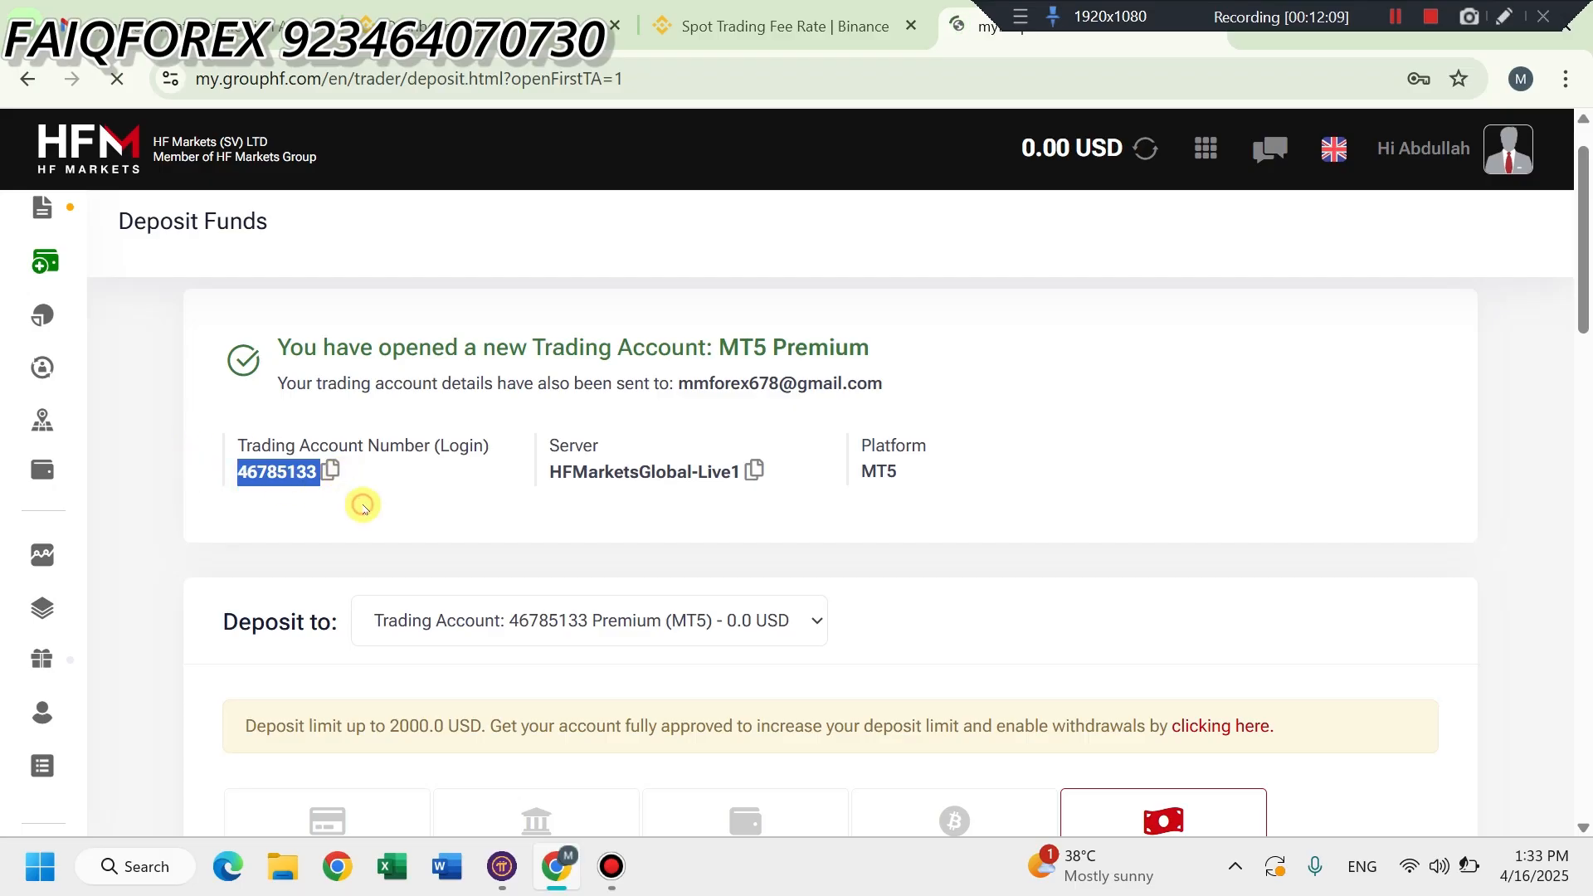
left_click(363, 505)
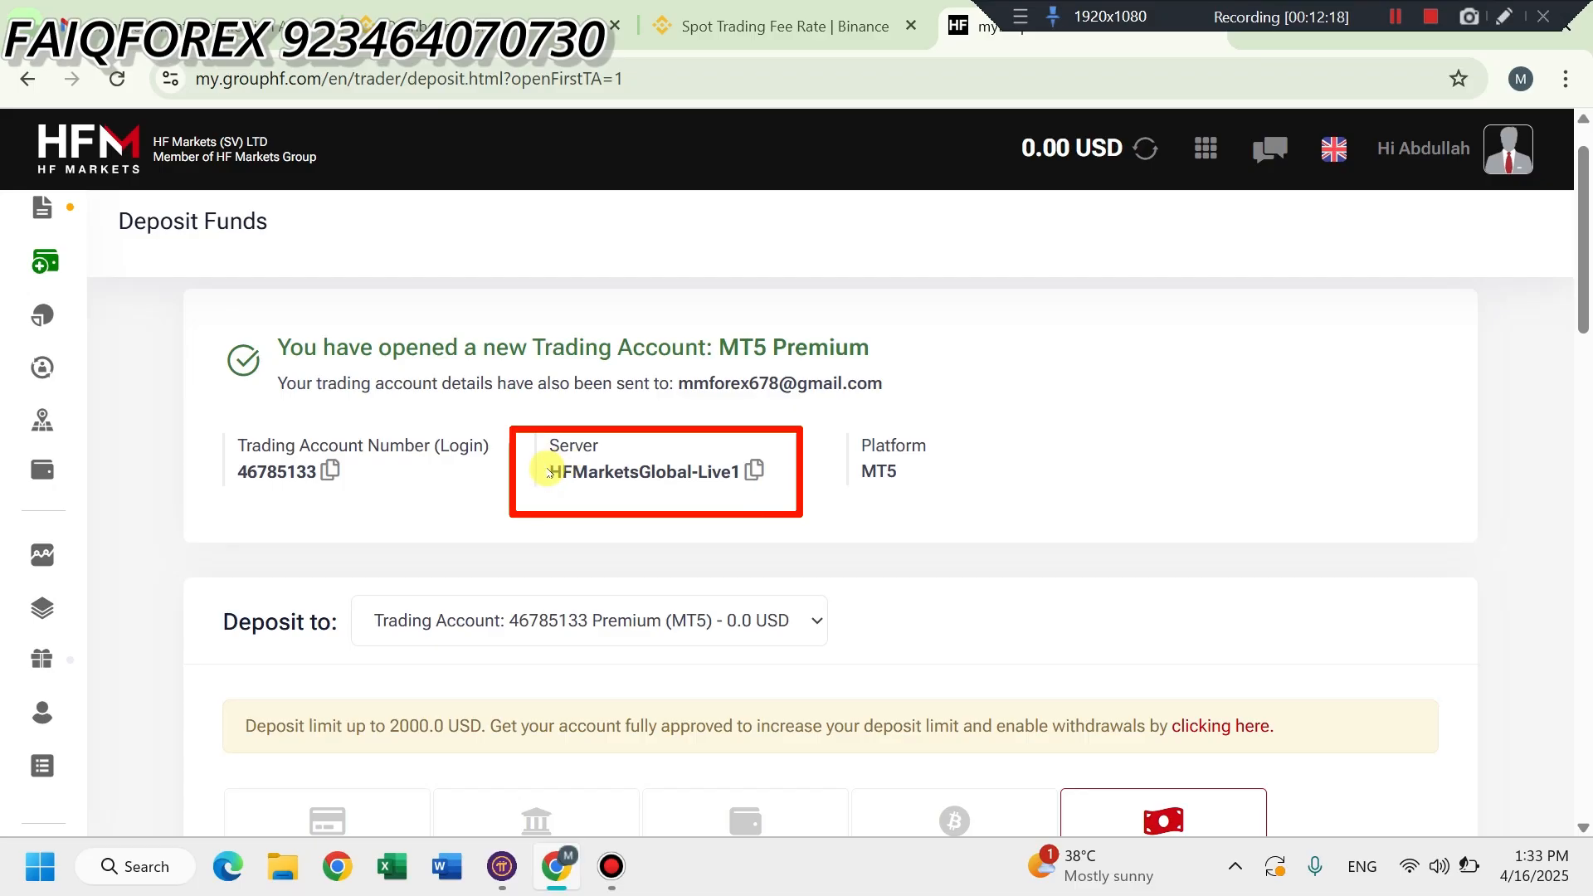
left_click_drag(548, 471, 743, 471)
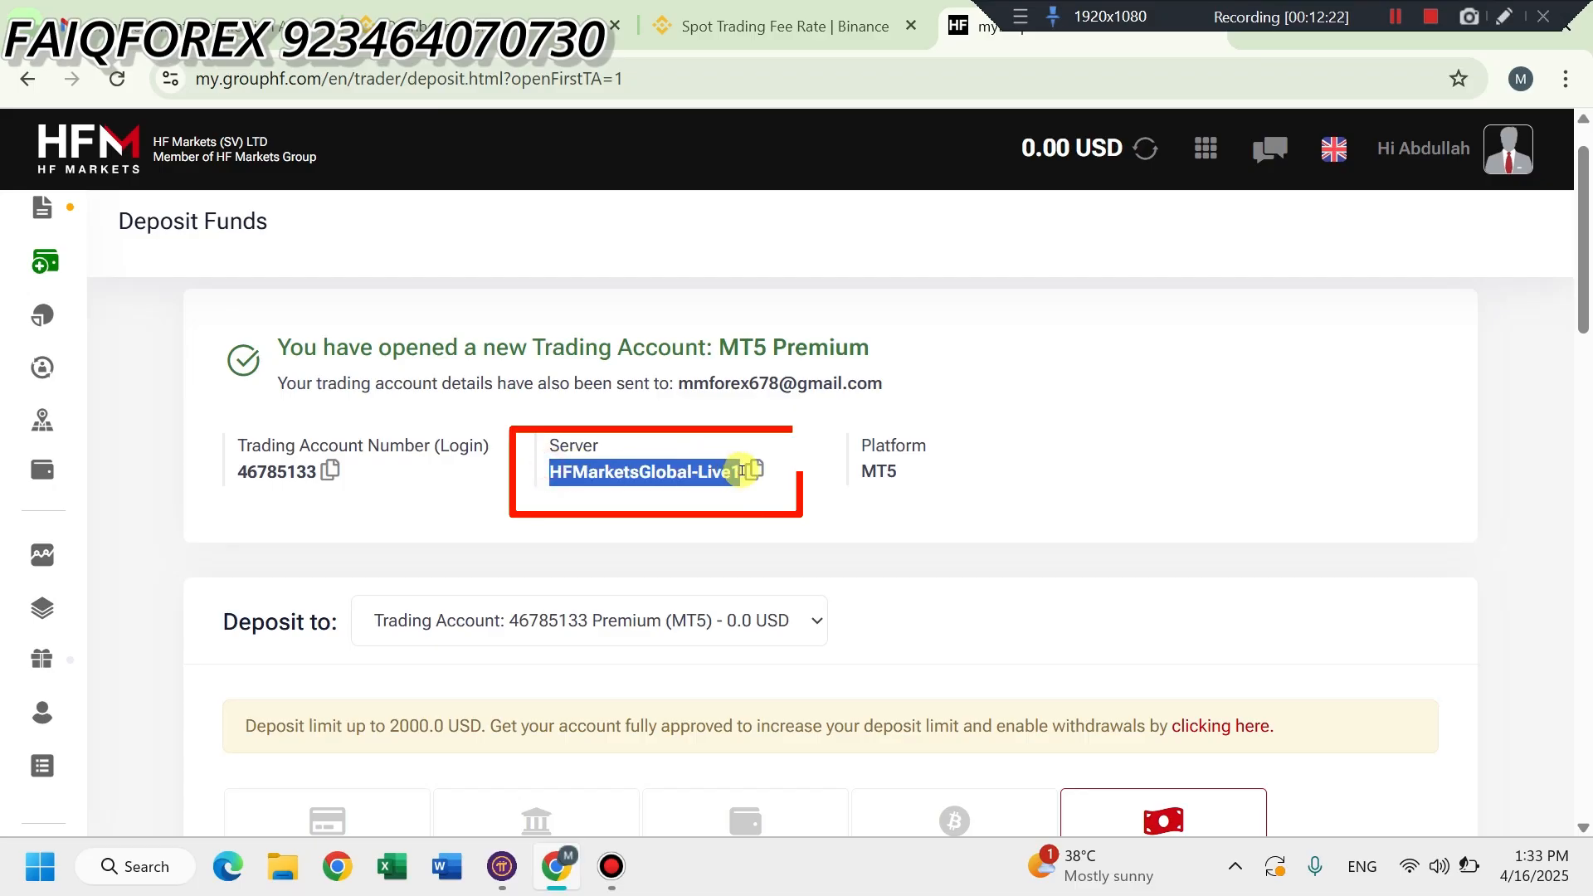
left_click(893, 523)
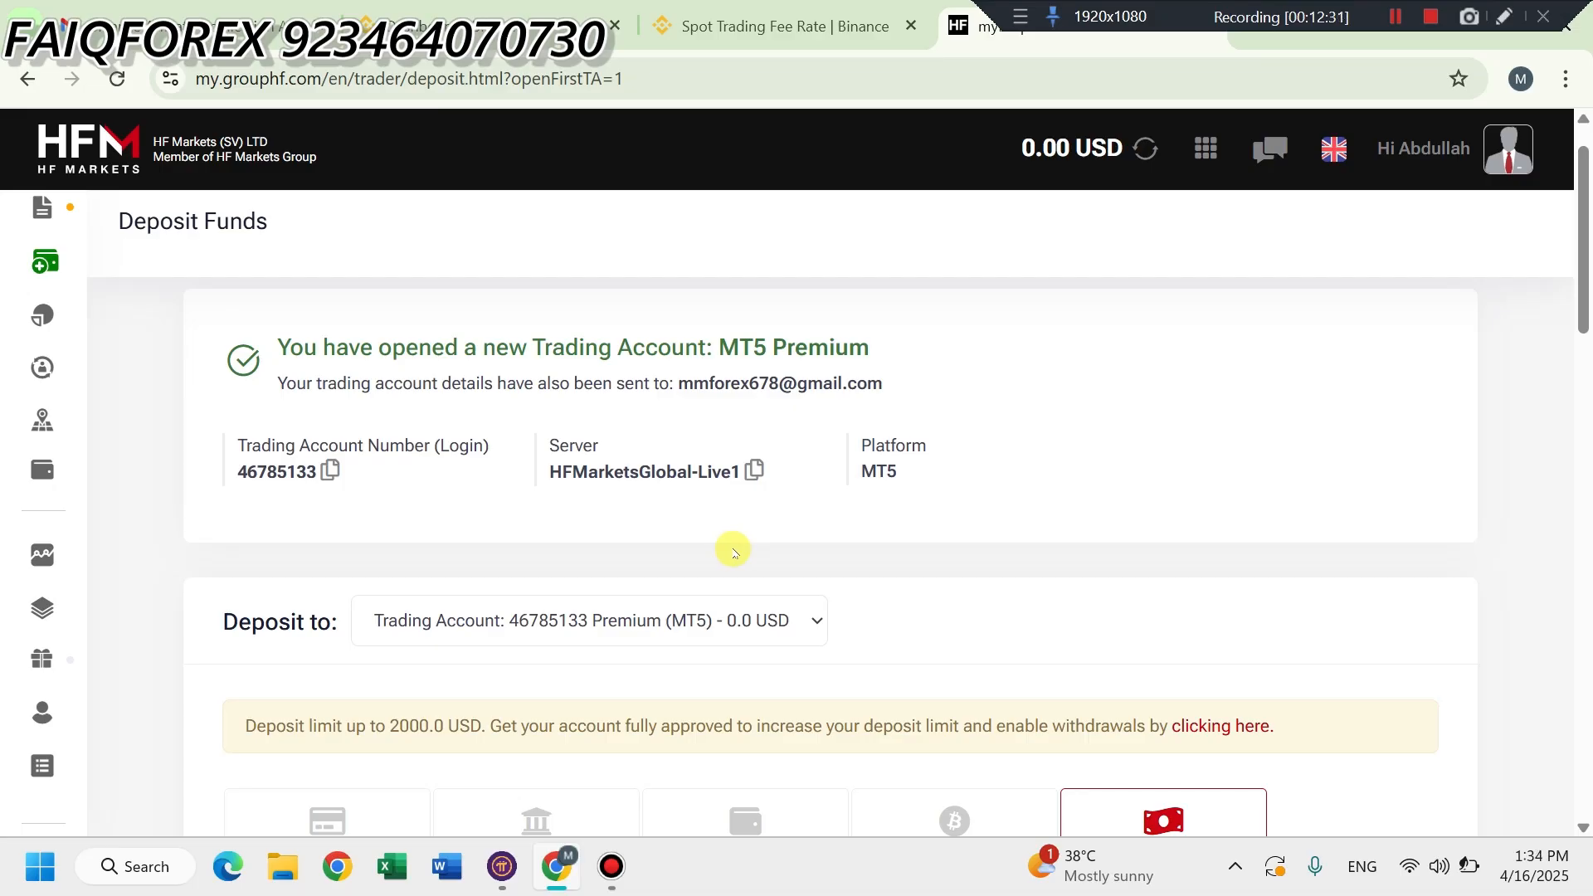
left_click(810, 619)
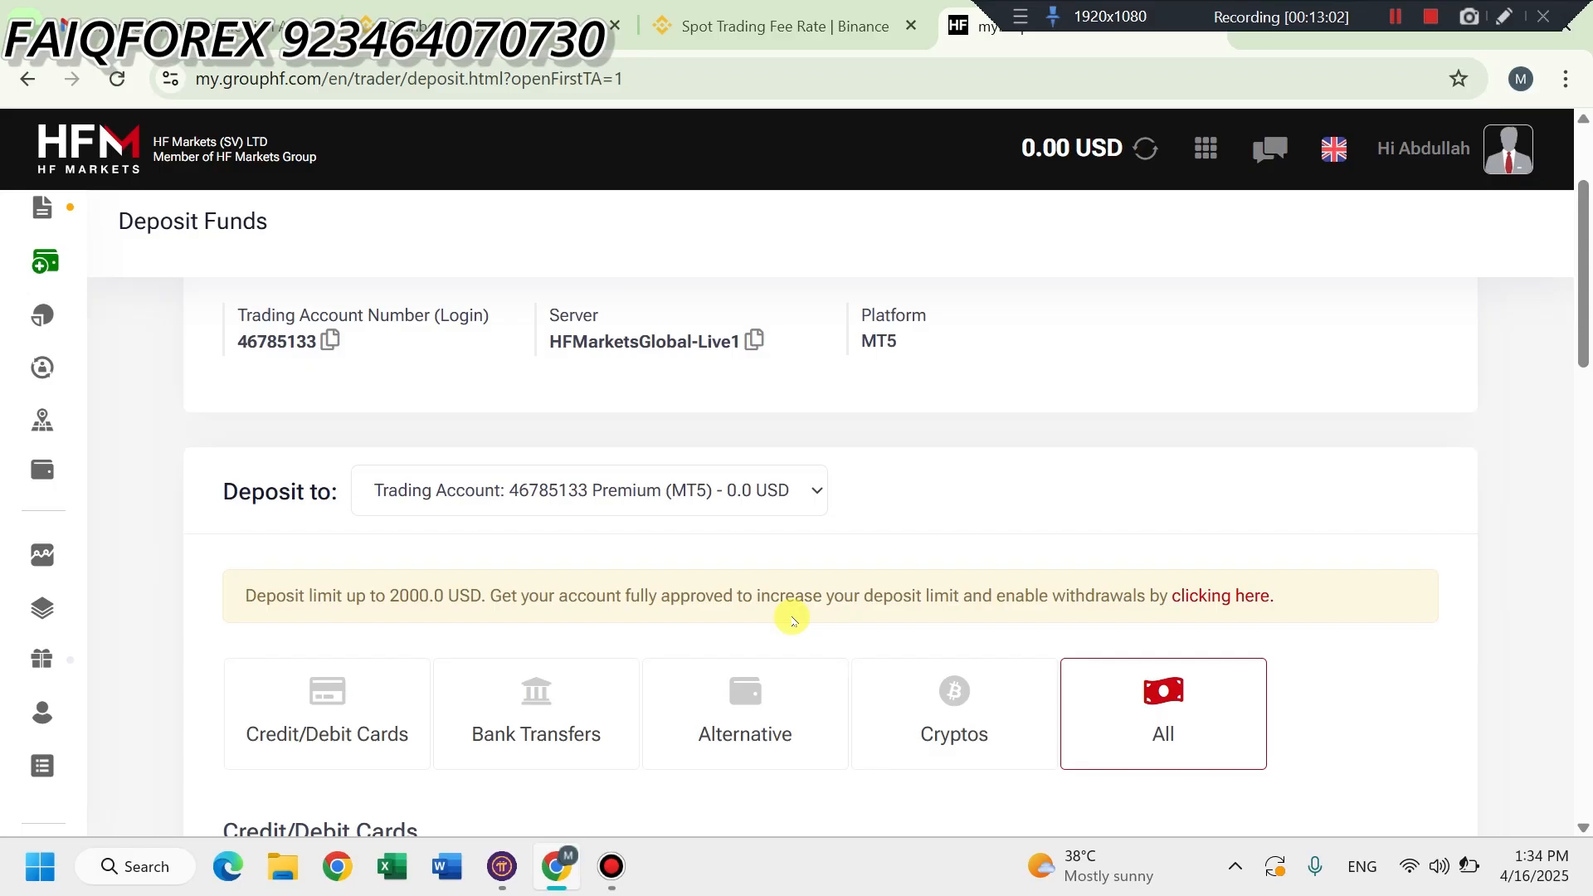
scroll(793, 620, "down", 2)
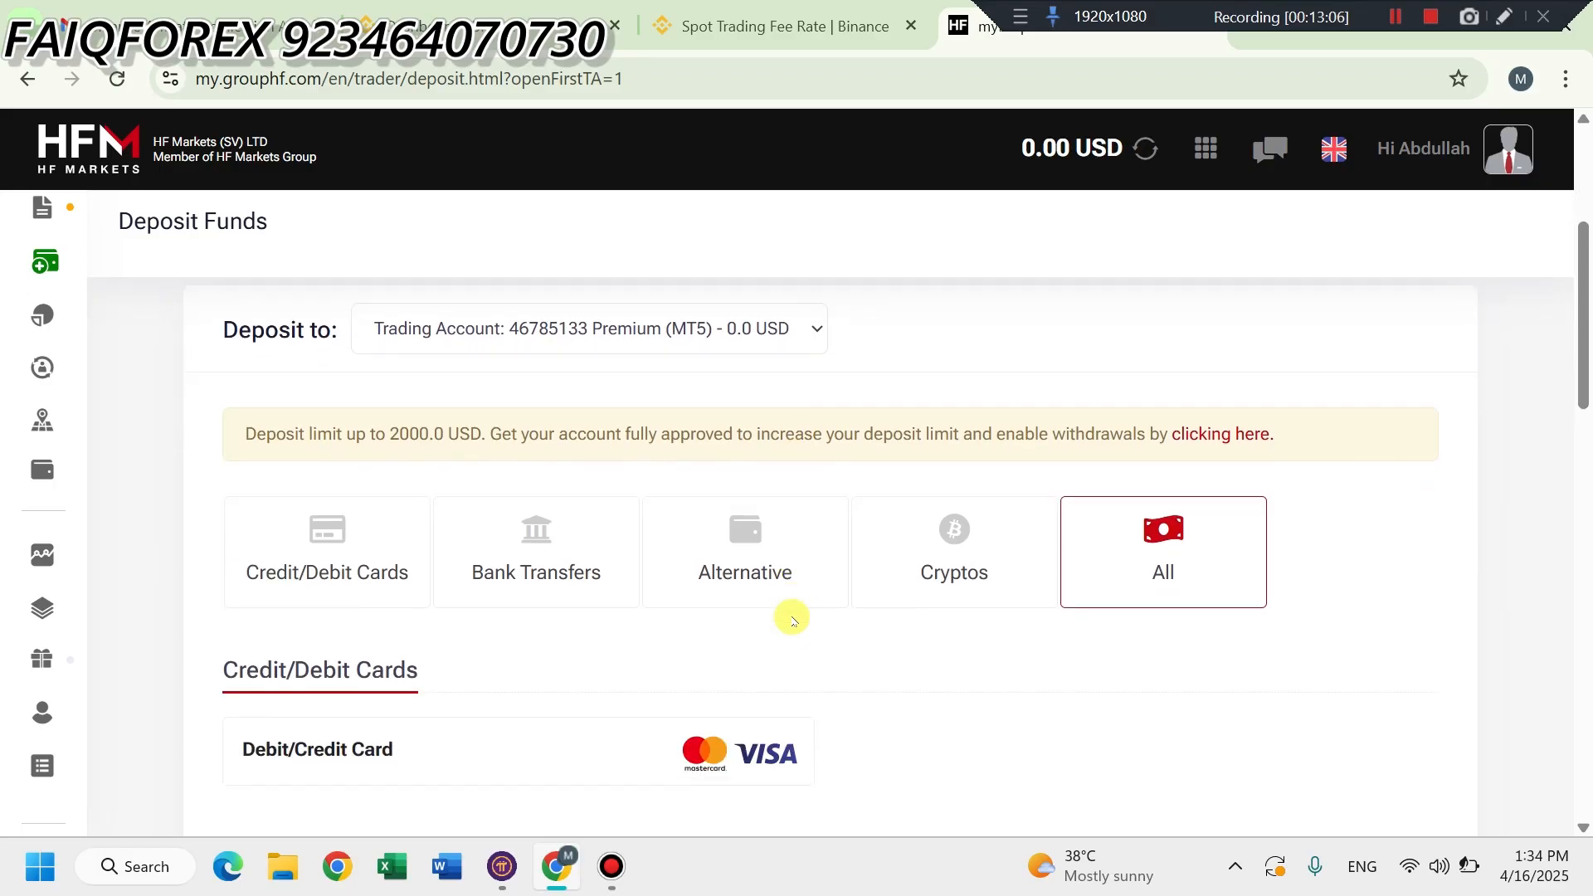
scroll(792, 620, "down", 5)
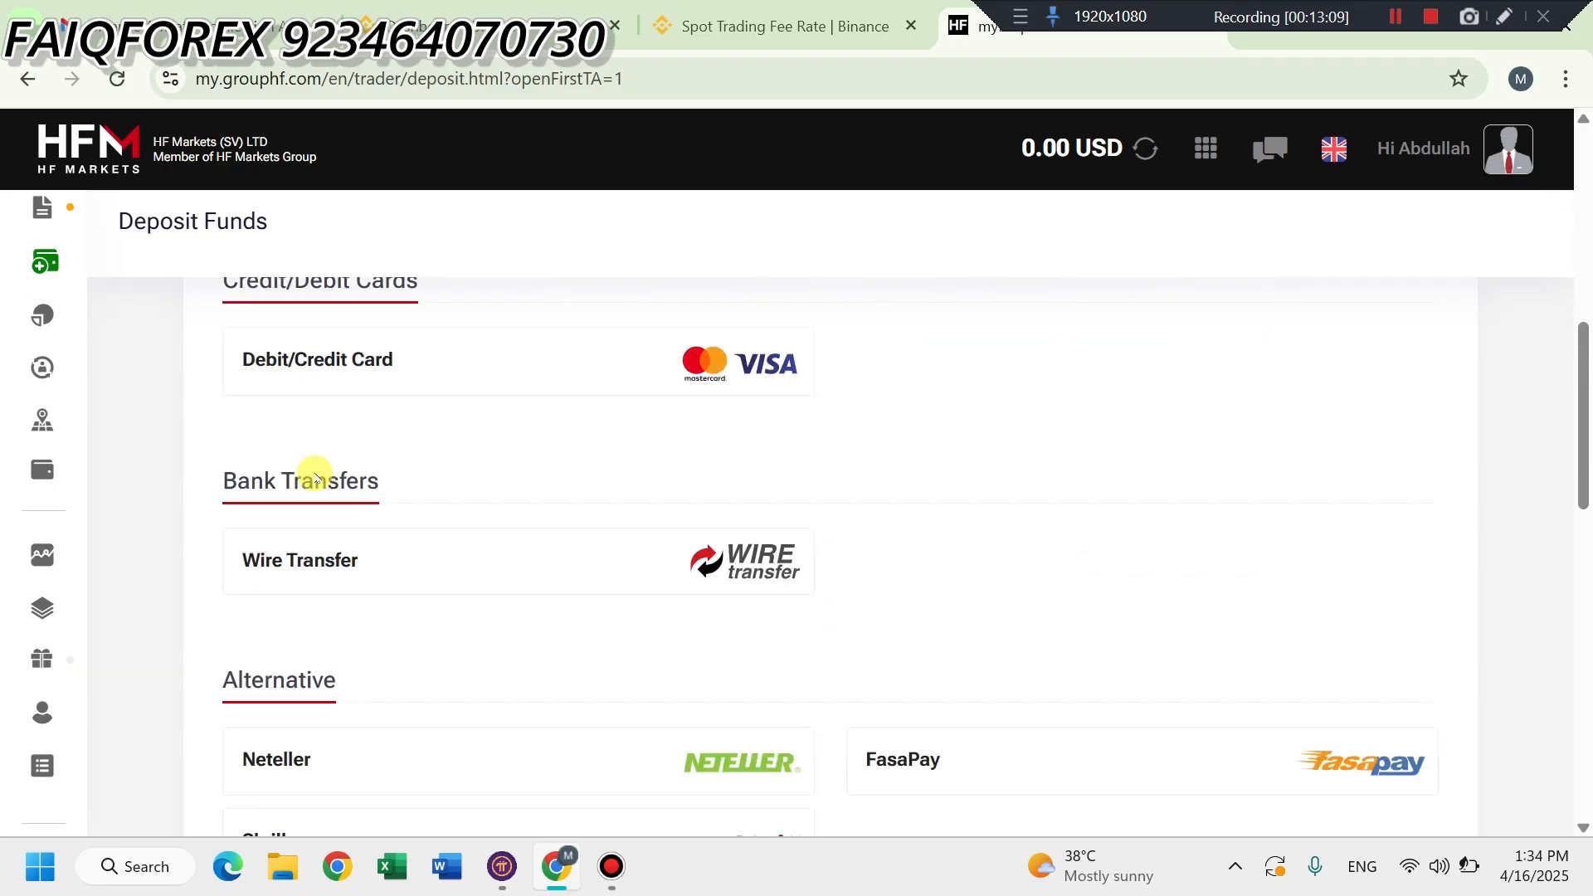
scroll(316, 479, "down", 2)
scroll(316, 477, "up", 8)
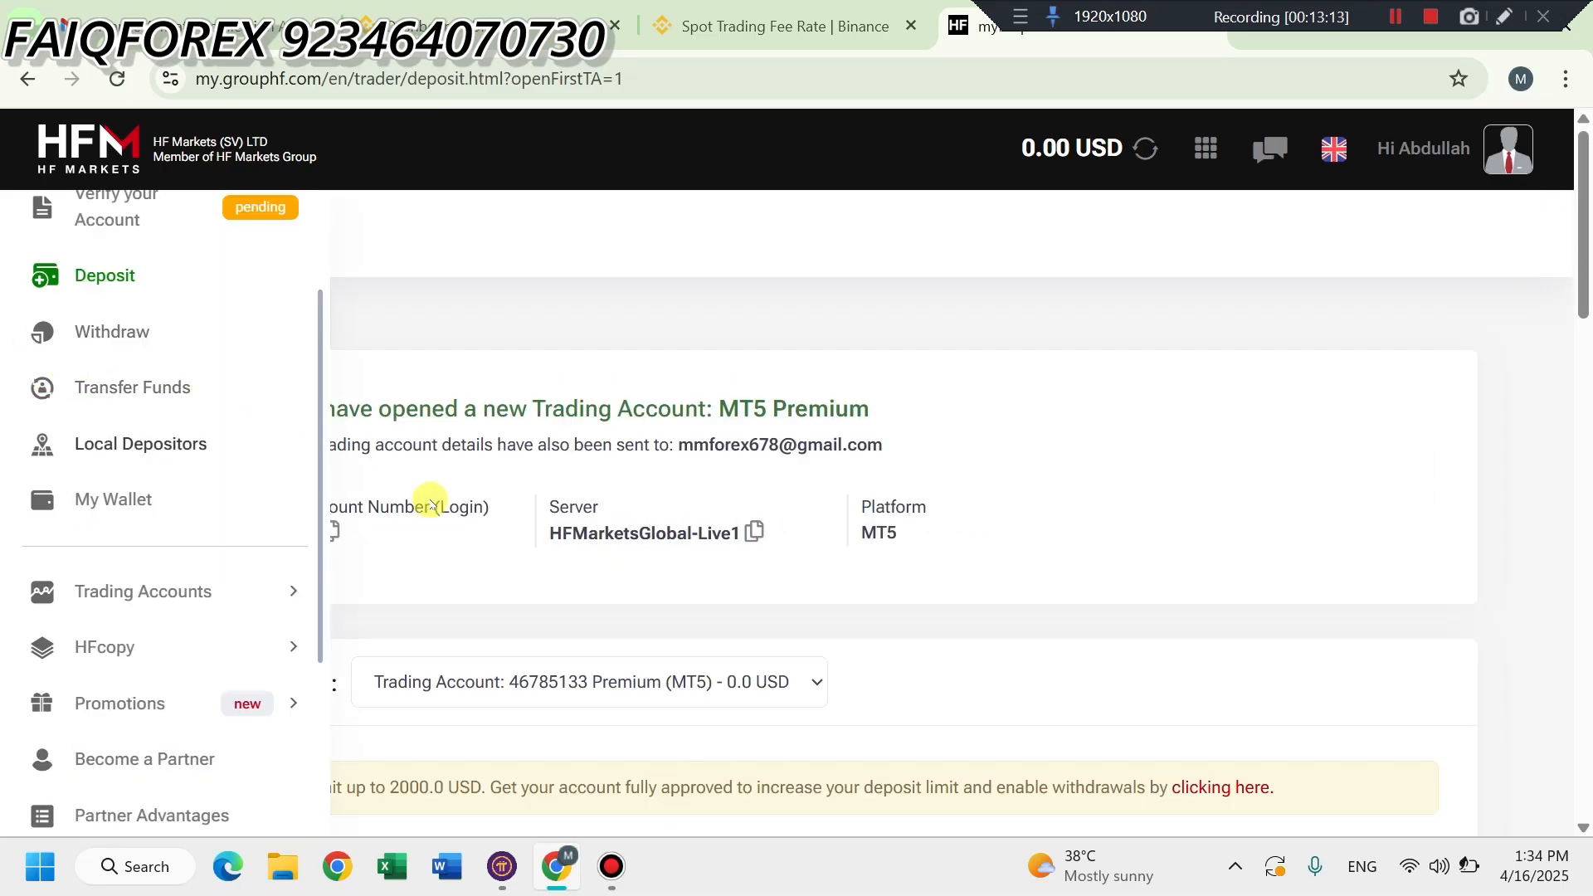
scroll(529, 583, "down", 3)
scroll(529, 584, "down", 2)
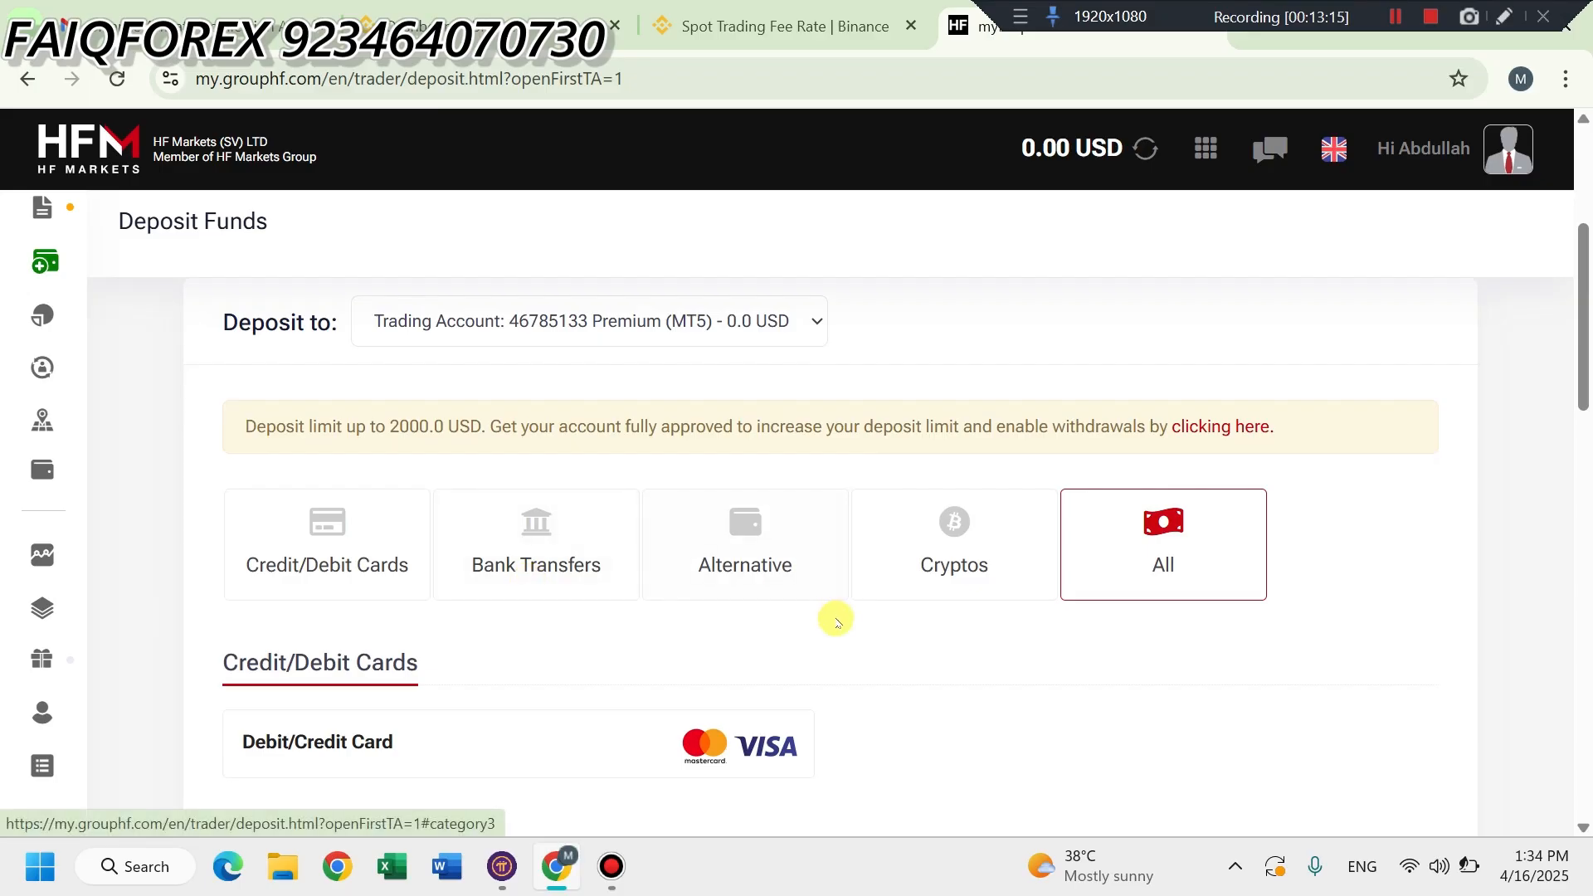
scroll(834, 621, "down", 1)
scroll(834, 620, "down", 3)
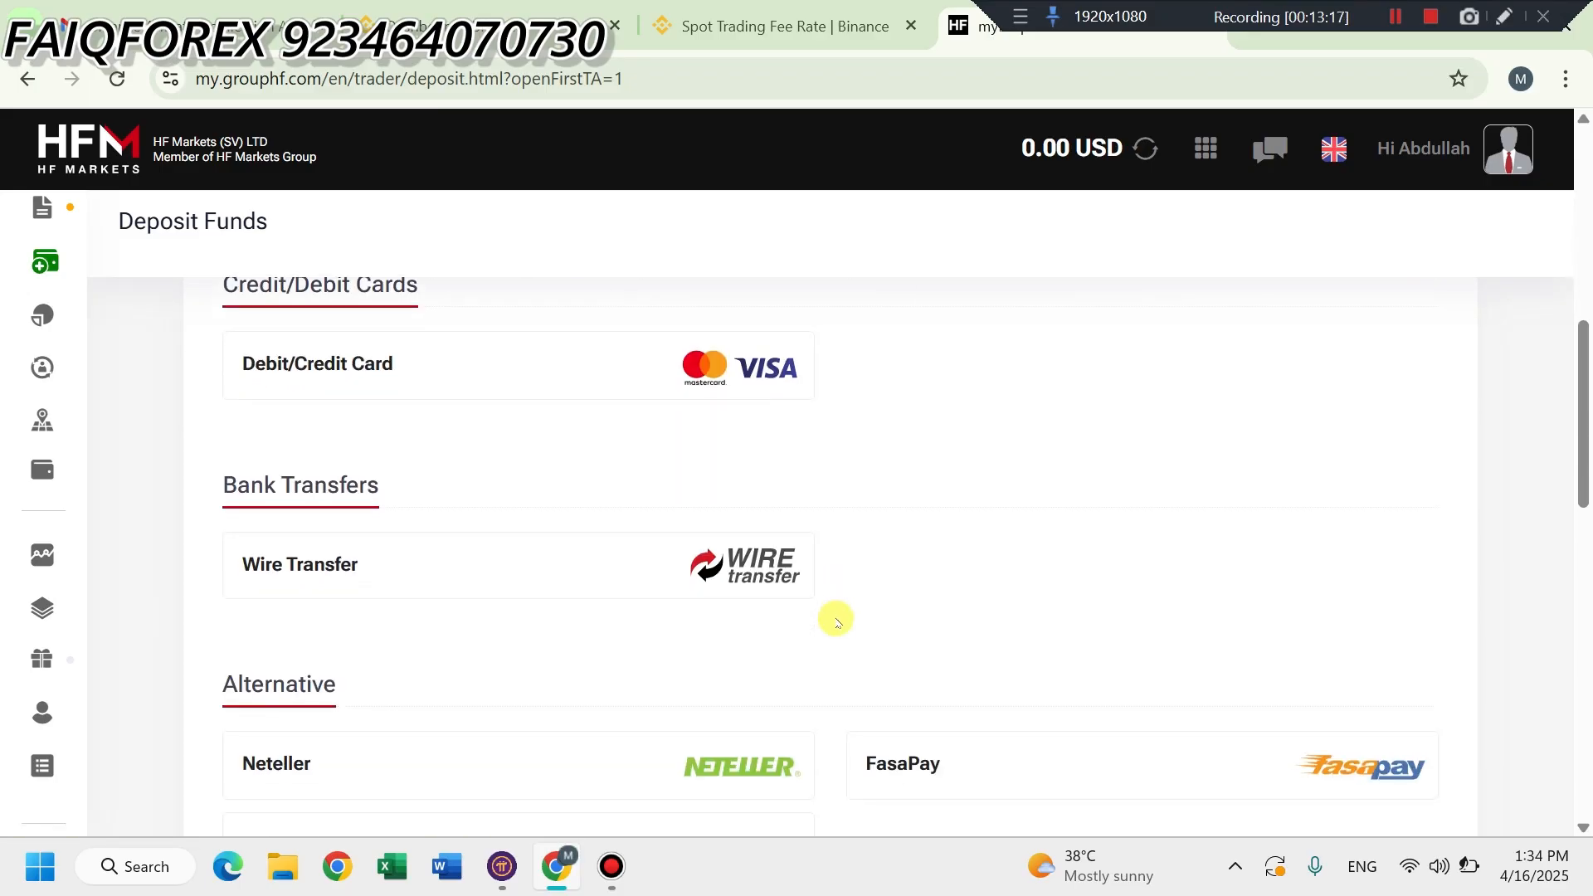
scroll(773, 708, "down", 1)
scroll(773, 707, "down", 1)
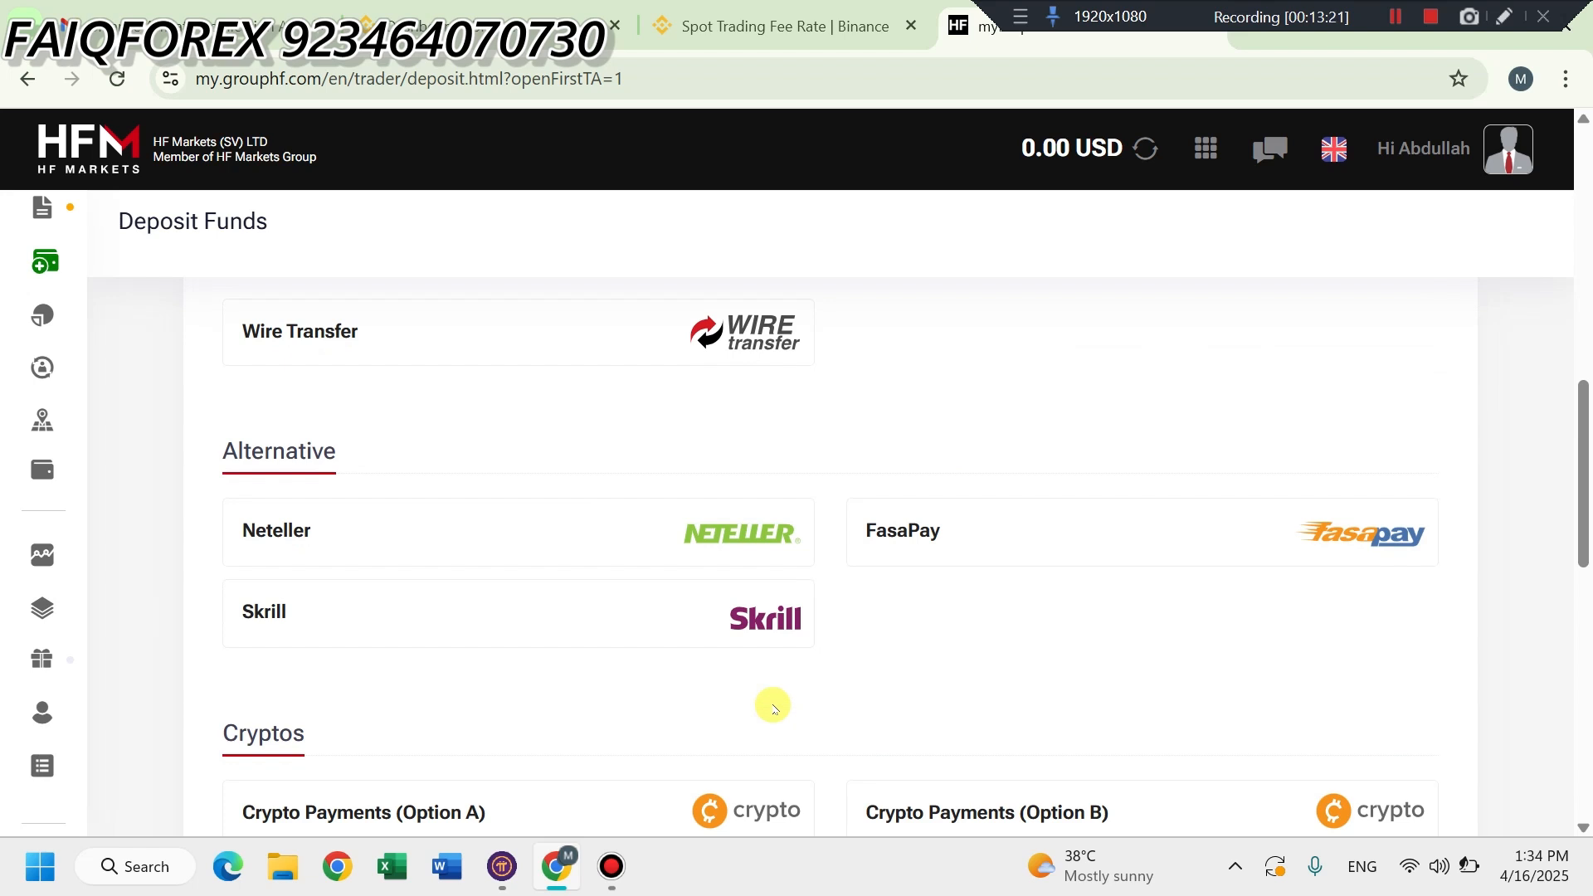
scroll(773, 708, "up", 8)
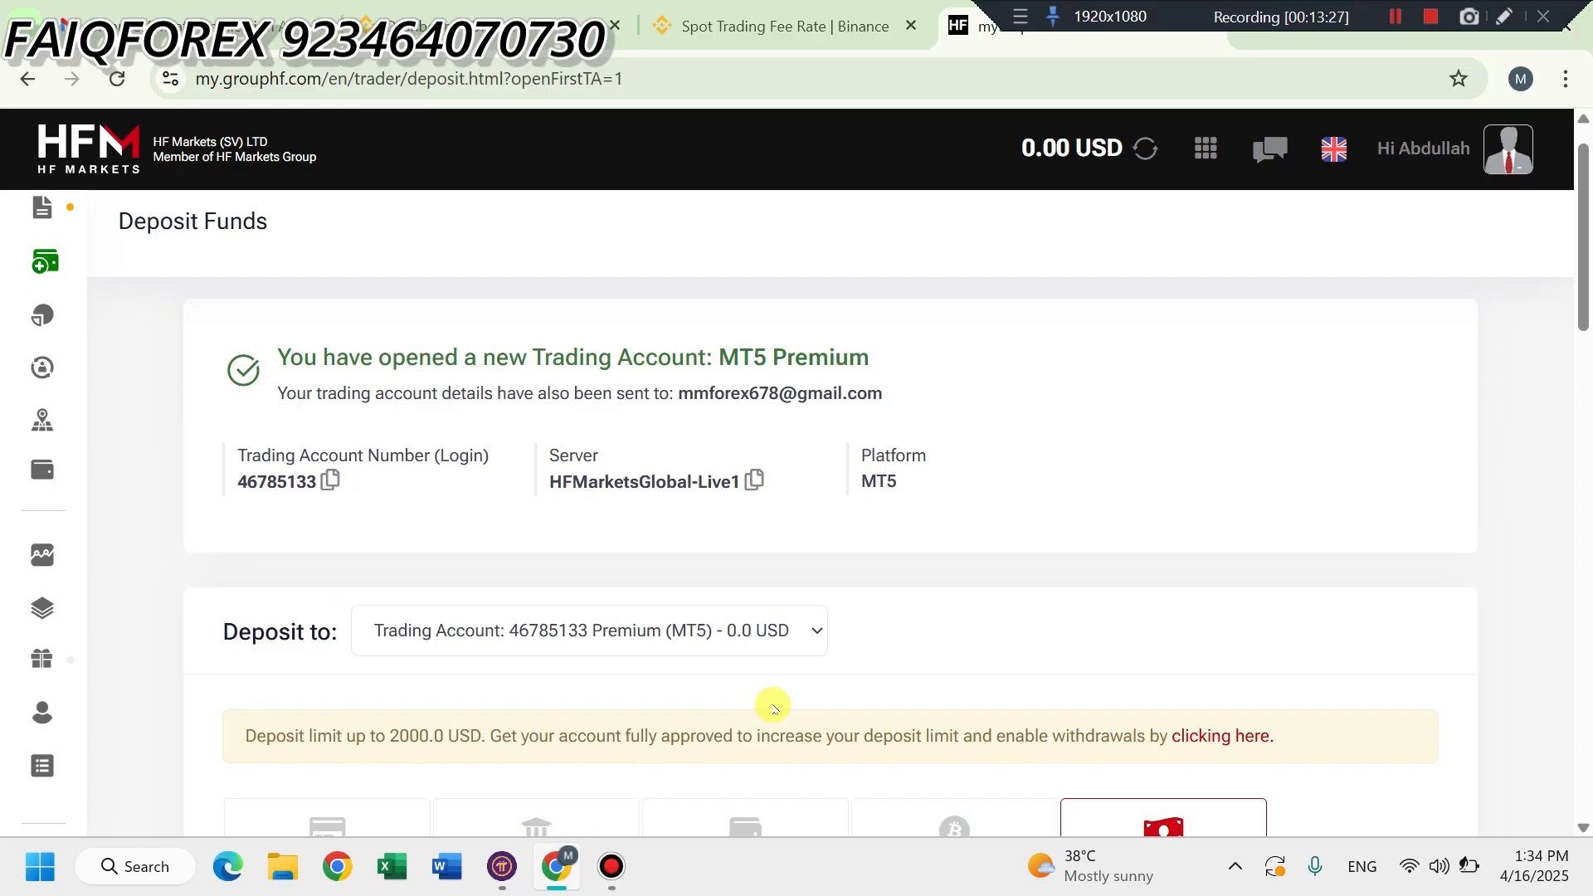
scroll(773, 707, "down", 3)
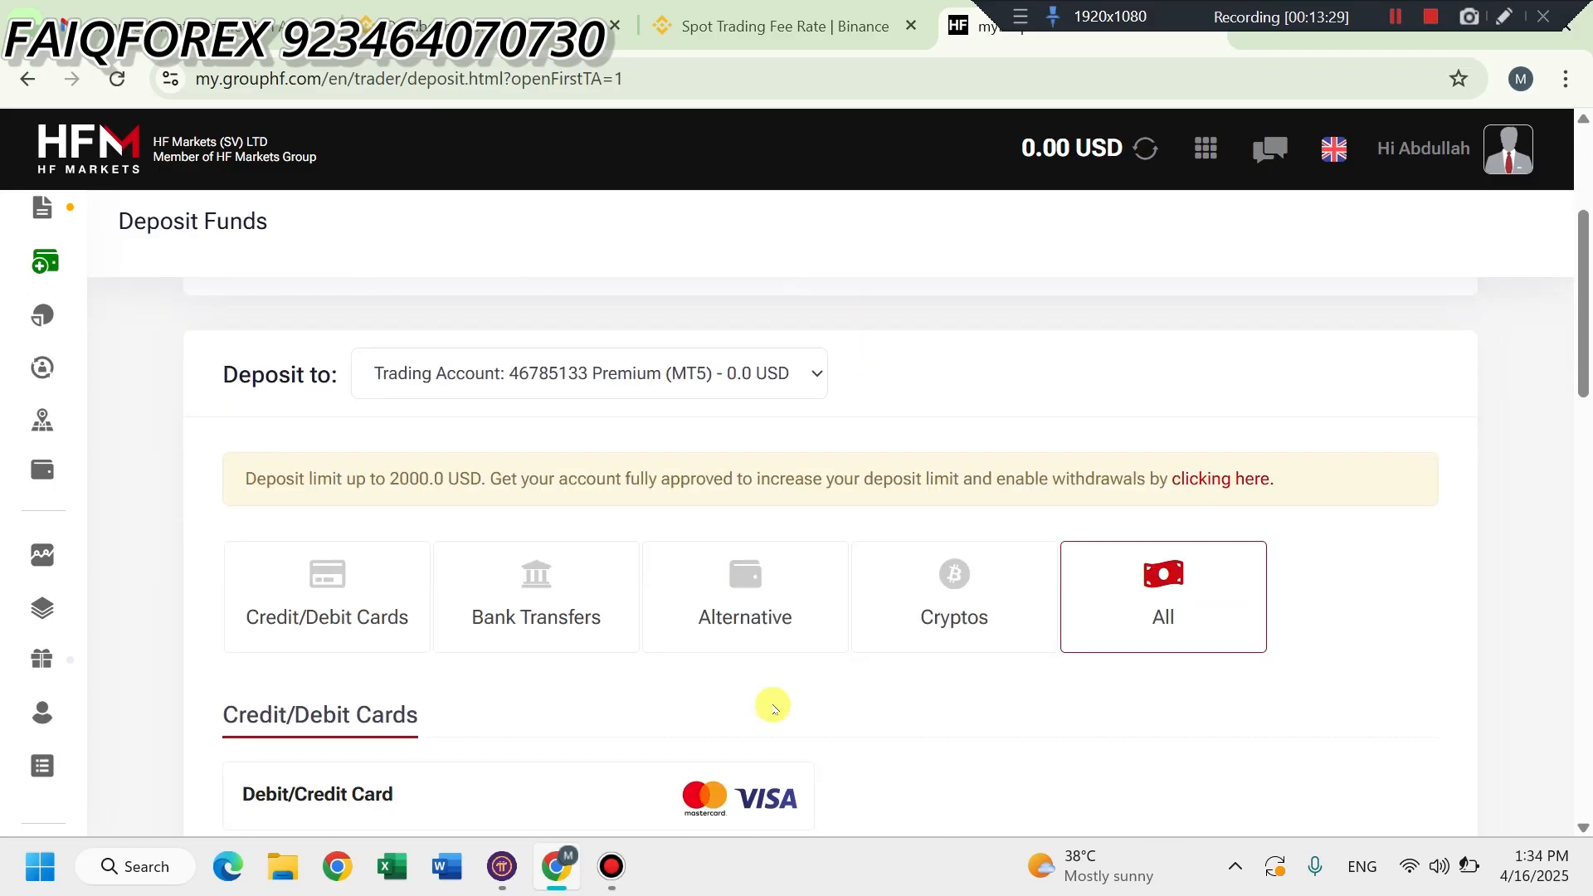
scroll(773, 708, "down", 3)
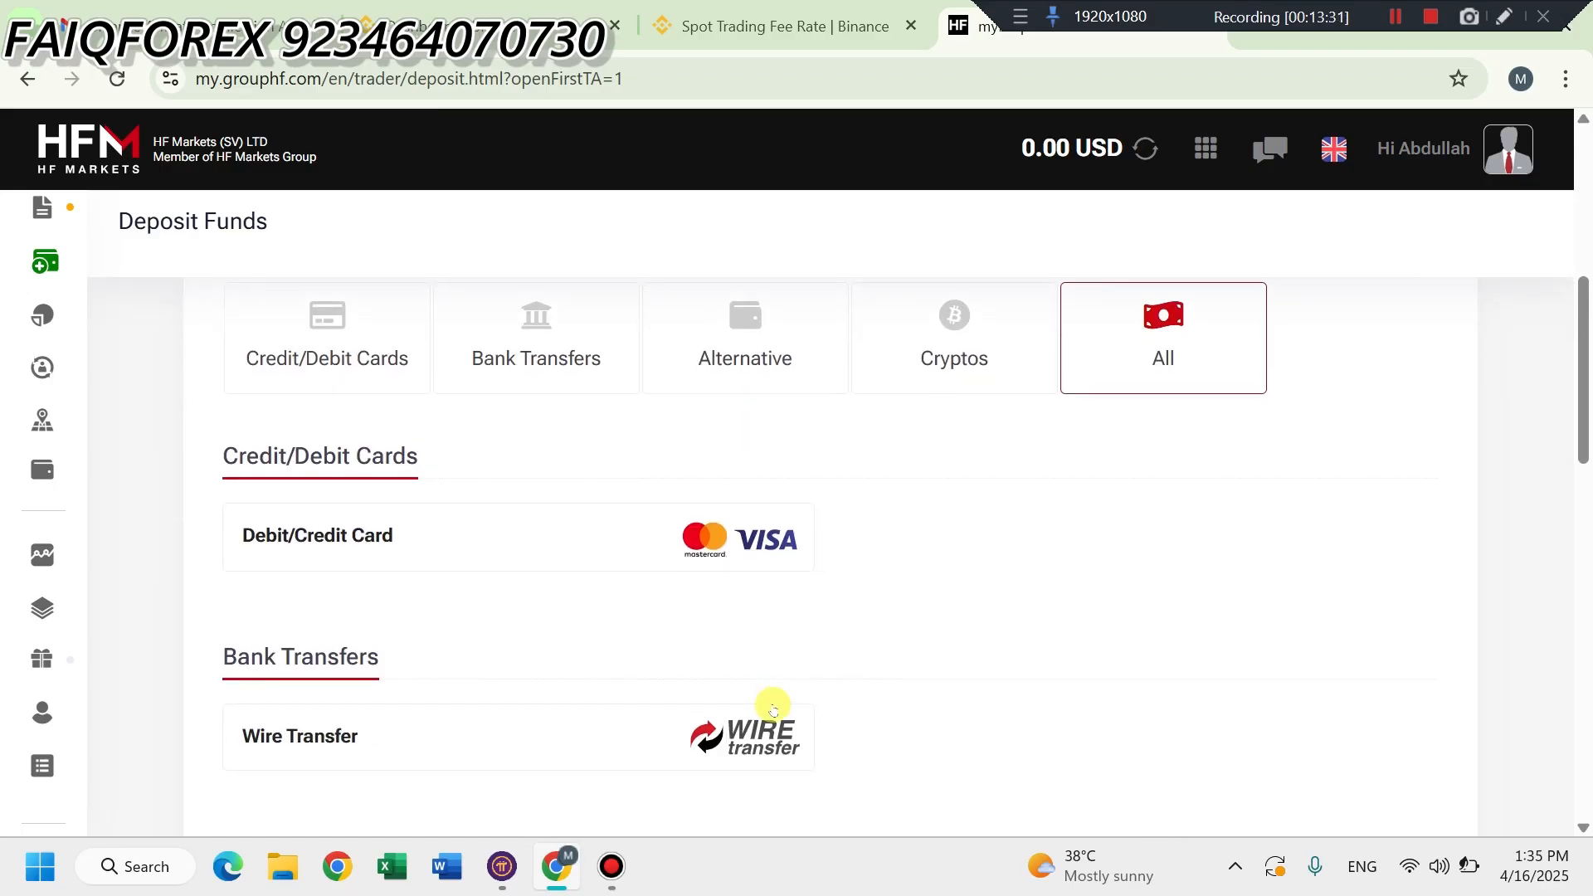
mouse_move(67, 326)
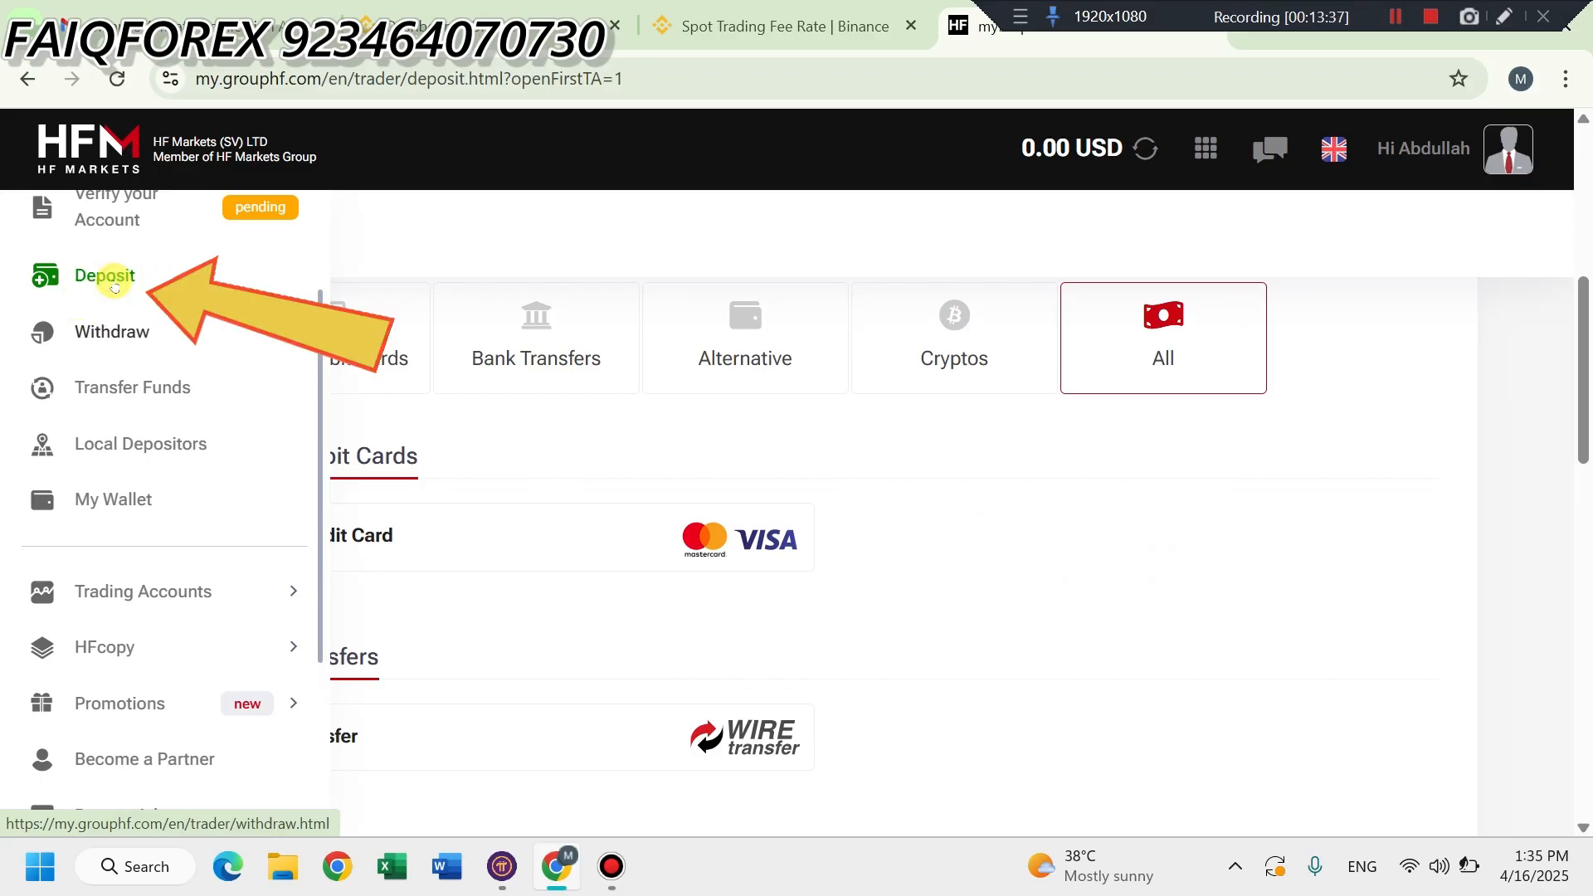
Reopen the Deposit page and scroll through Neteller, FasaPay, Skrill and crypto options like BinancePay
left_click(150, 298)
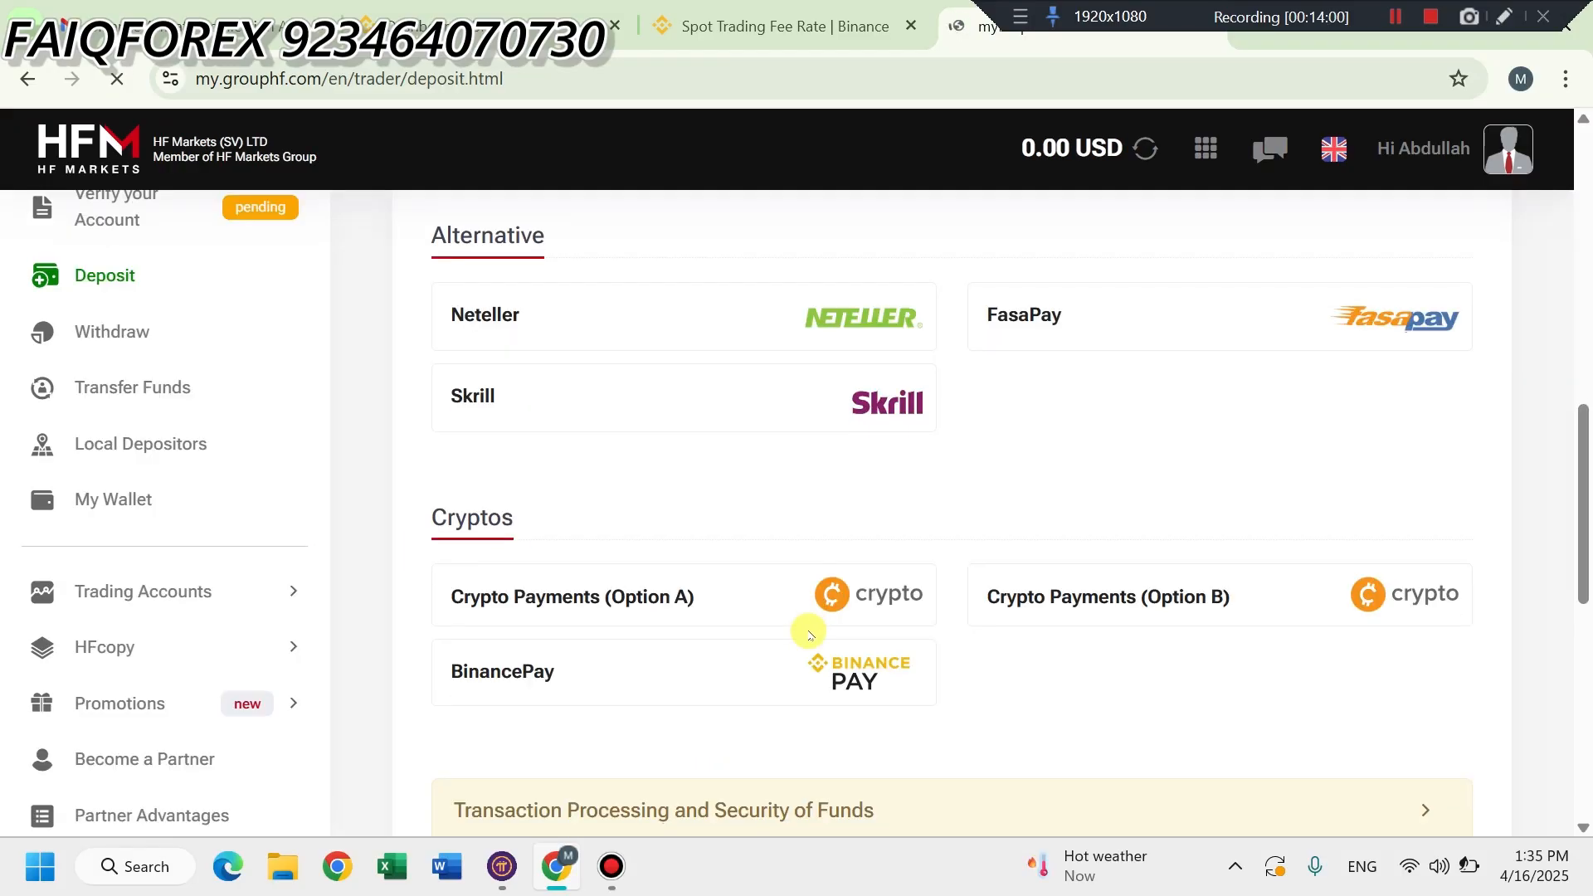
scroll(741, 688, "down", 2)
scroll(740, 688, "down", 2)
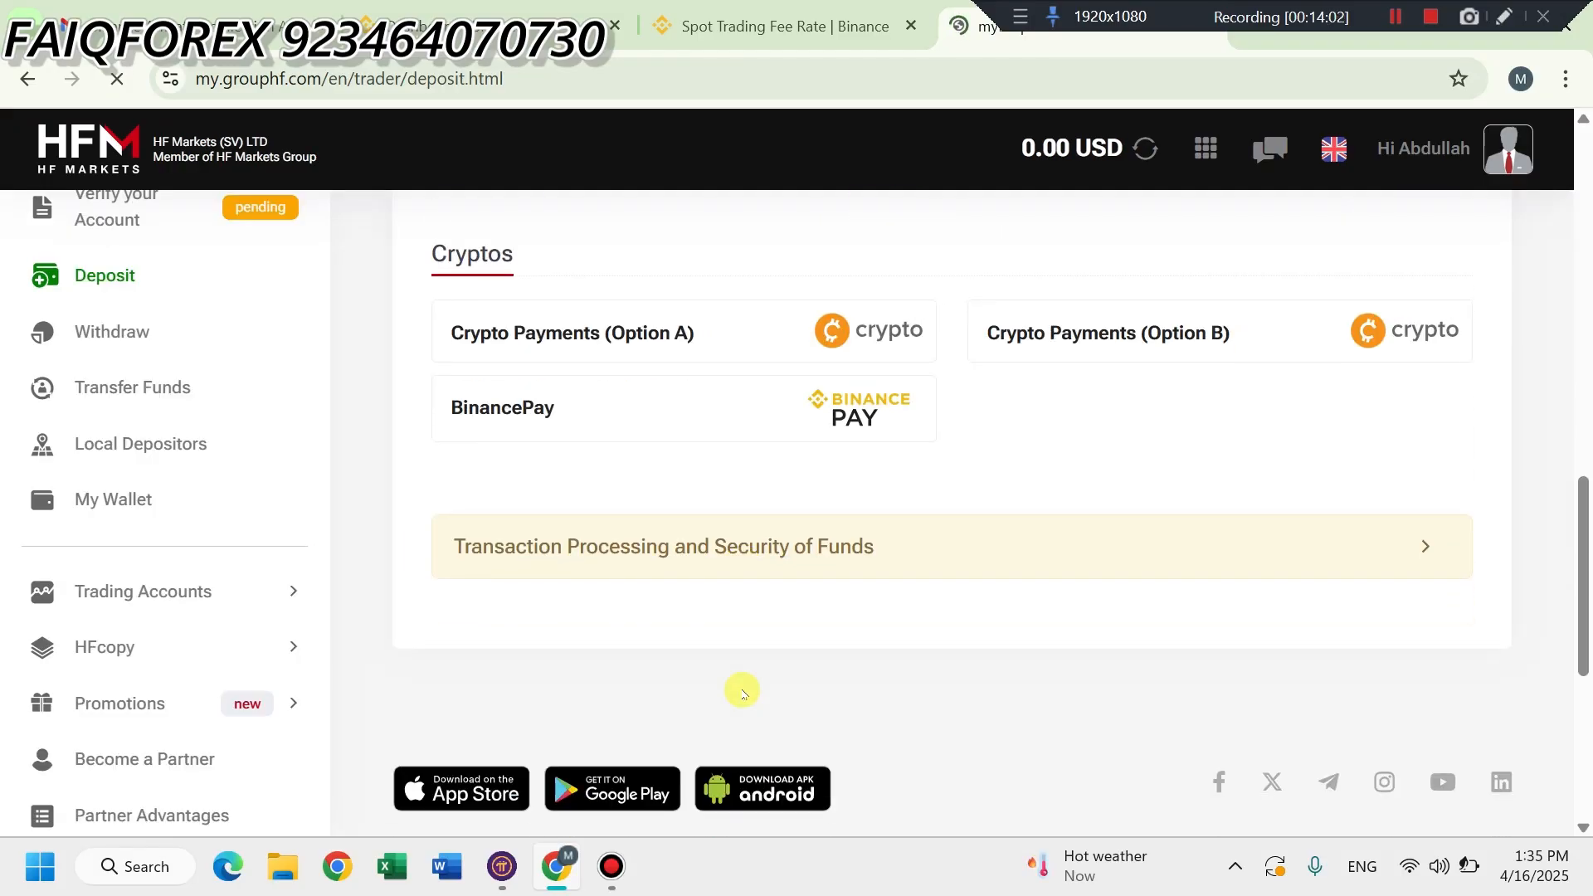